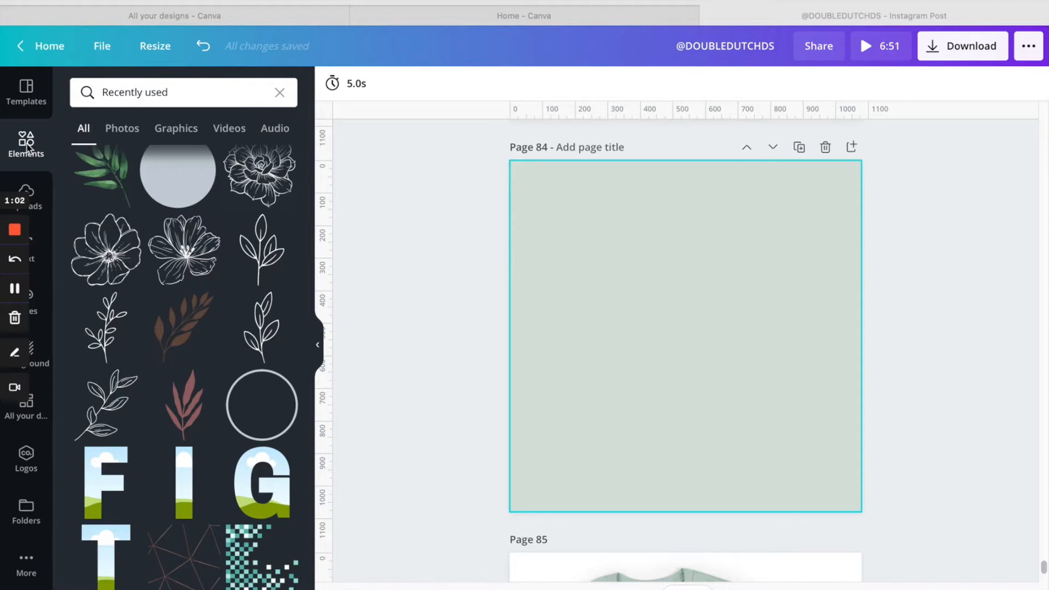
Look at the custom size option for creating a new design, and return to the Instagram post.
left_click(569, 15)
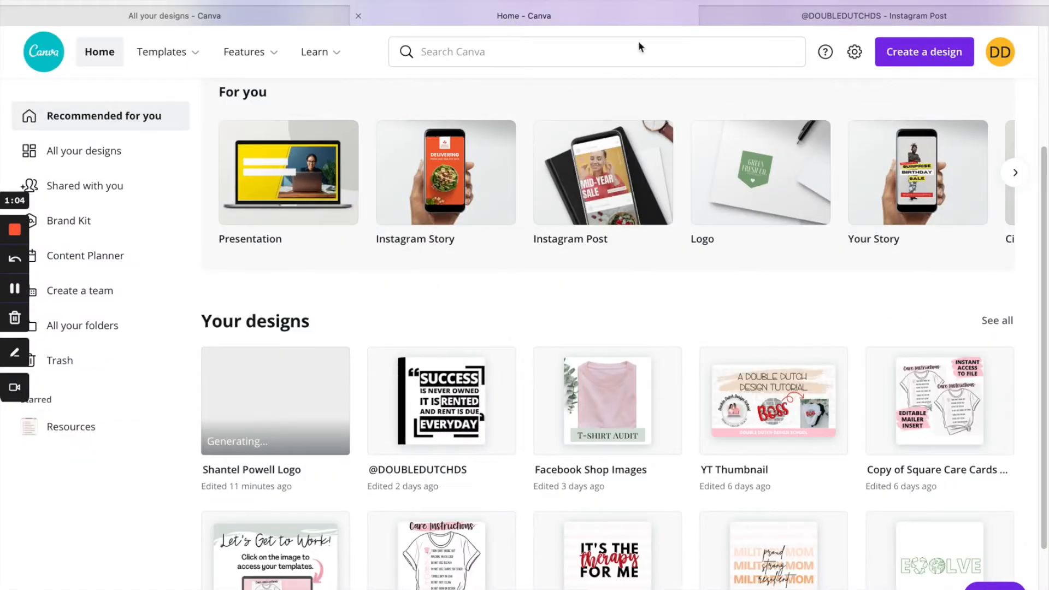
left_click(936, 53)
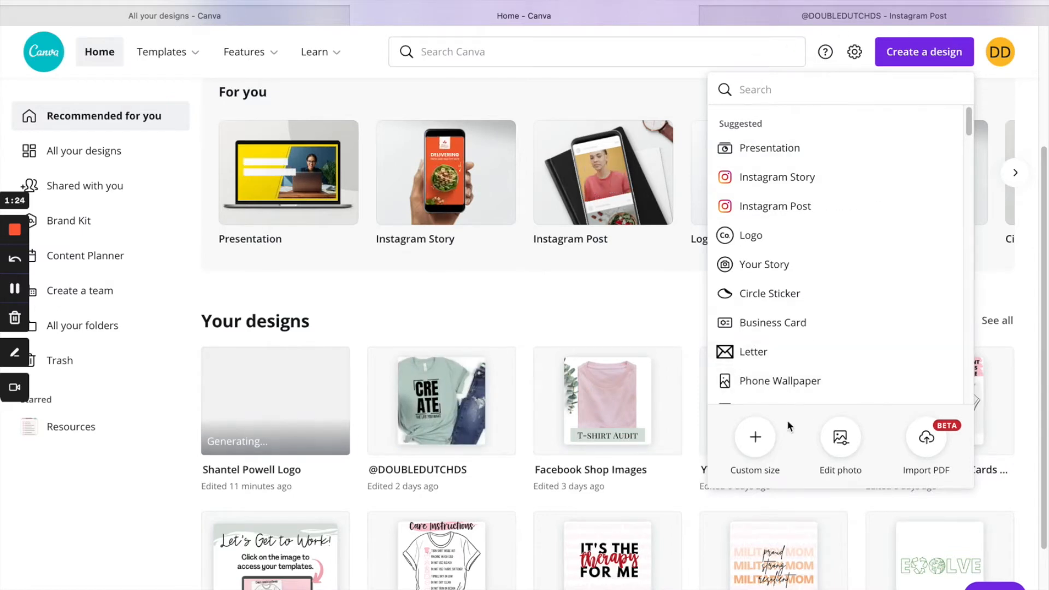
left_click(756, 437)
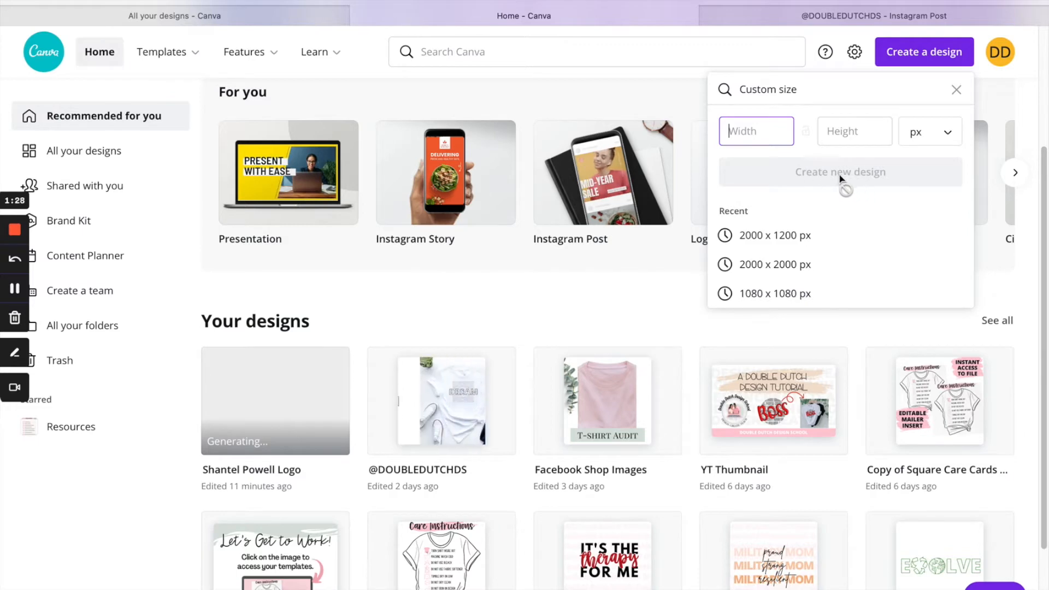
left_click(775, 19)
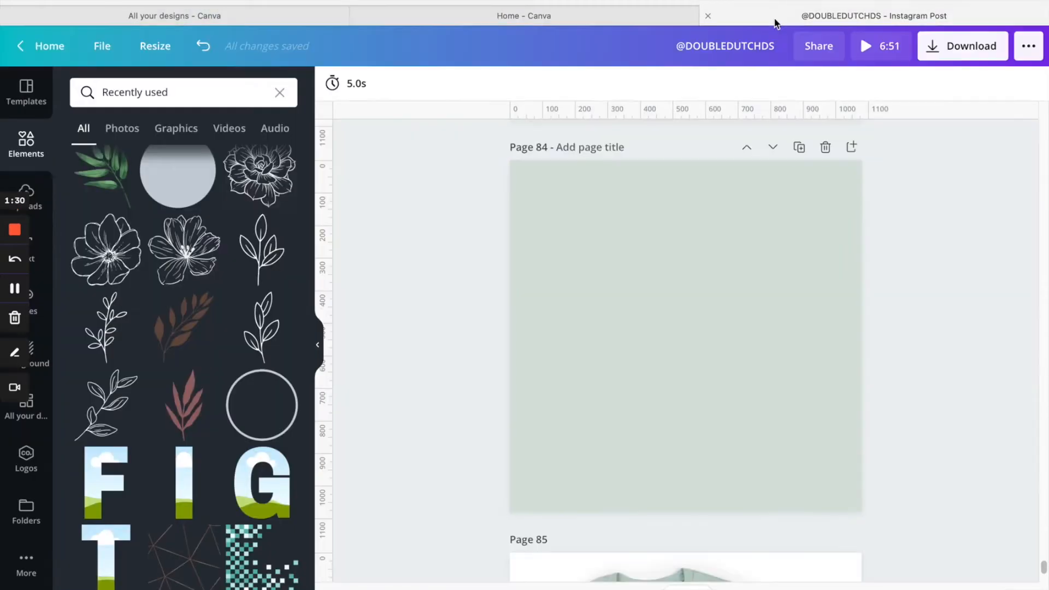
Add the brown leafy branch graphic to the blank page 84 and recolour it black.
left_click(618, 205)
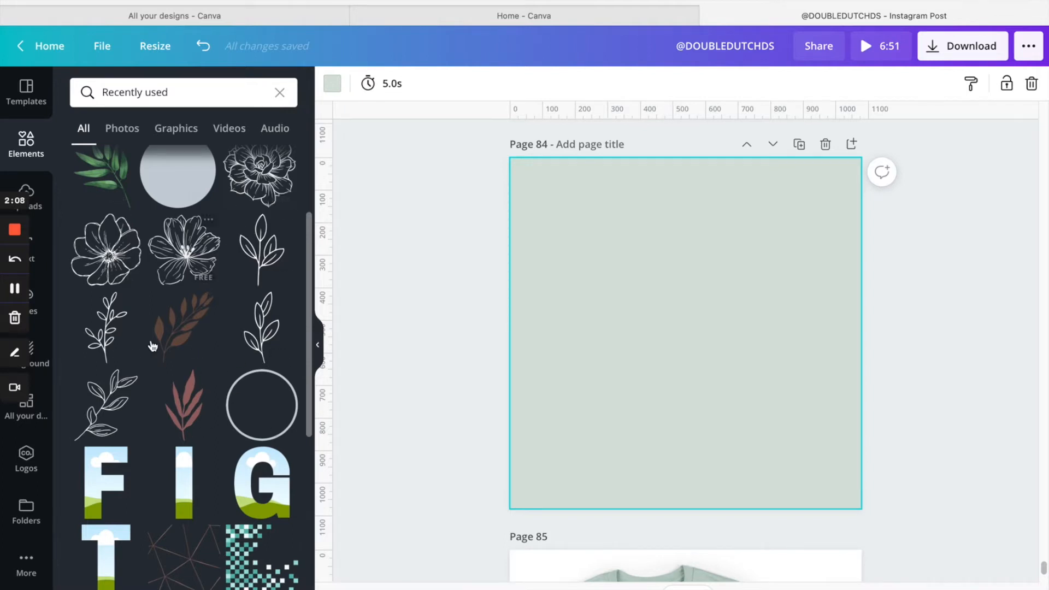
left_click(181, 331)
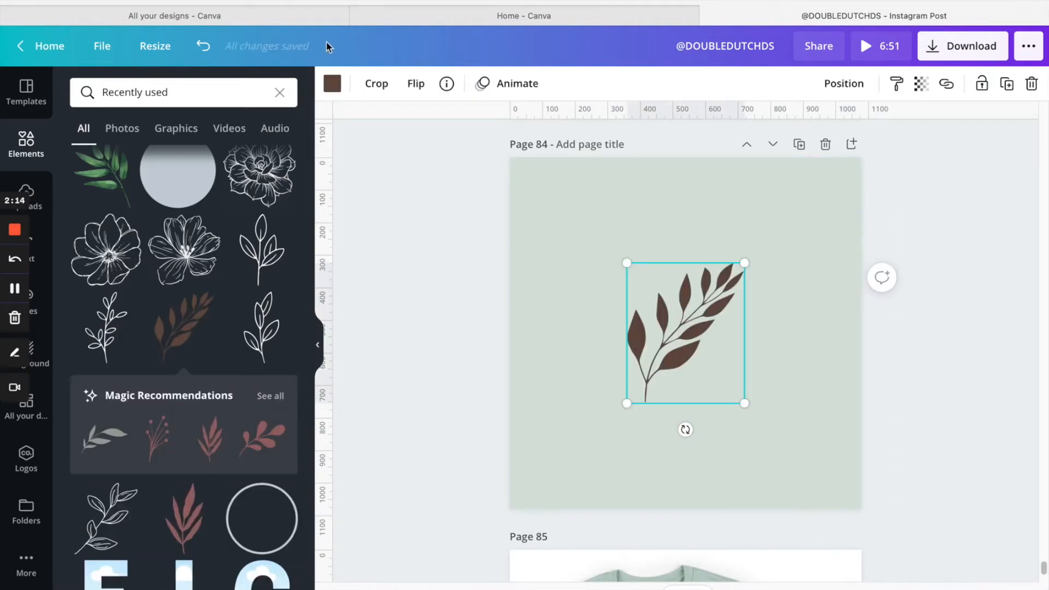
left_click(333, 87)
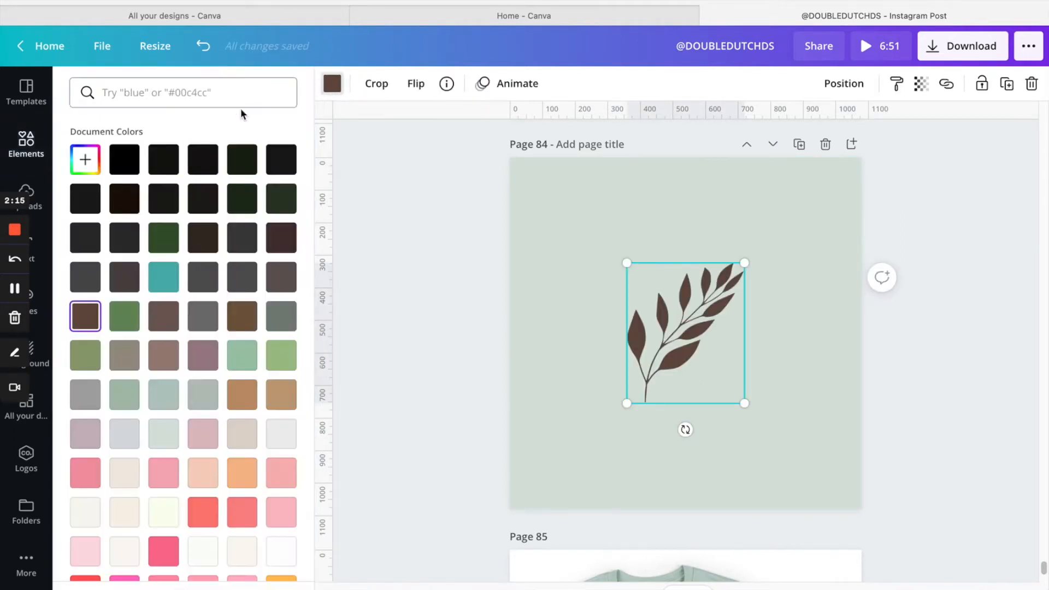
left_click(131, 161)
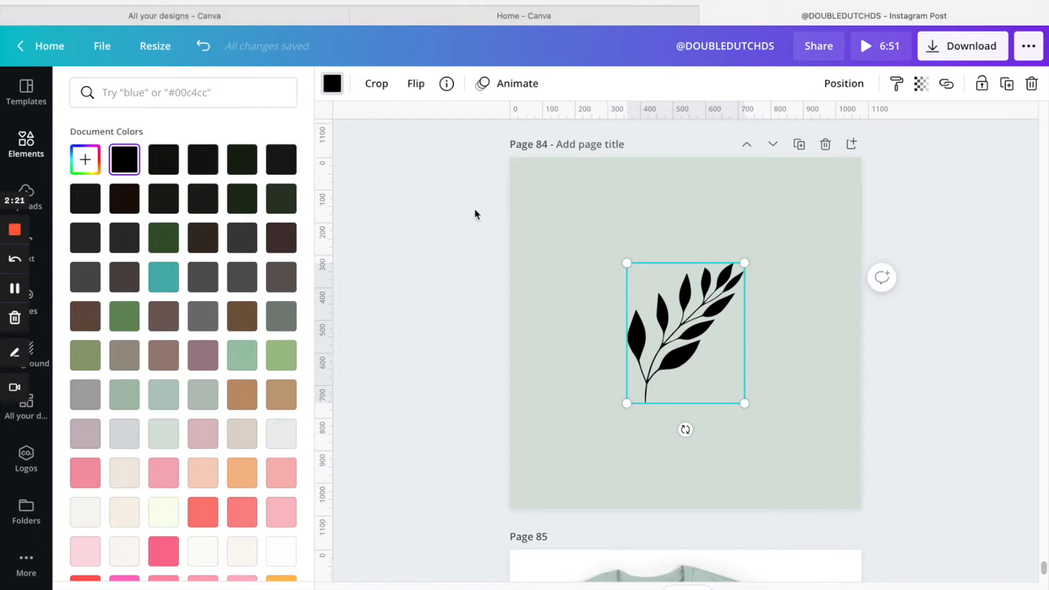
Flip the black branch horizontally and place it in the page's upper left, rotated so its tip points outward to the left.
left_click(415, 89)
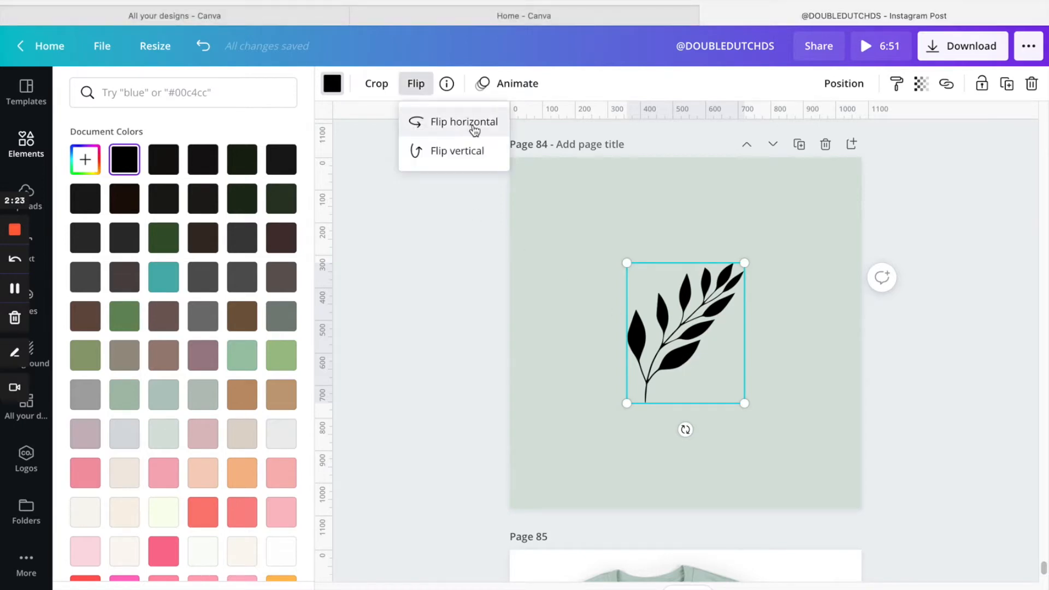
left_click(474, 129)
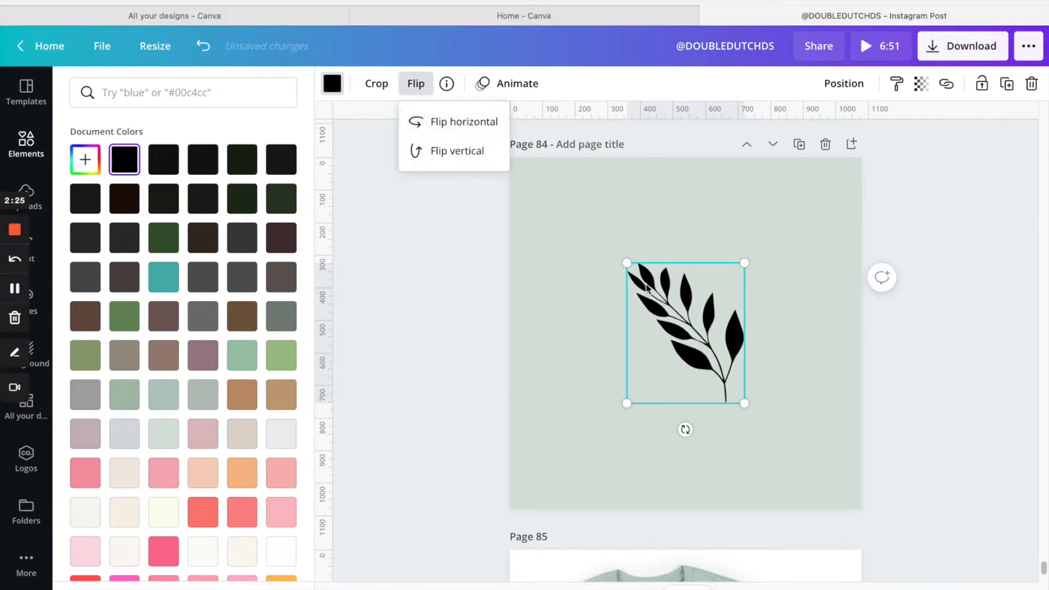
left_click_drag(642, 287, 568, 228)
left_click_drag(631, 283, 636, 294)
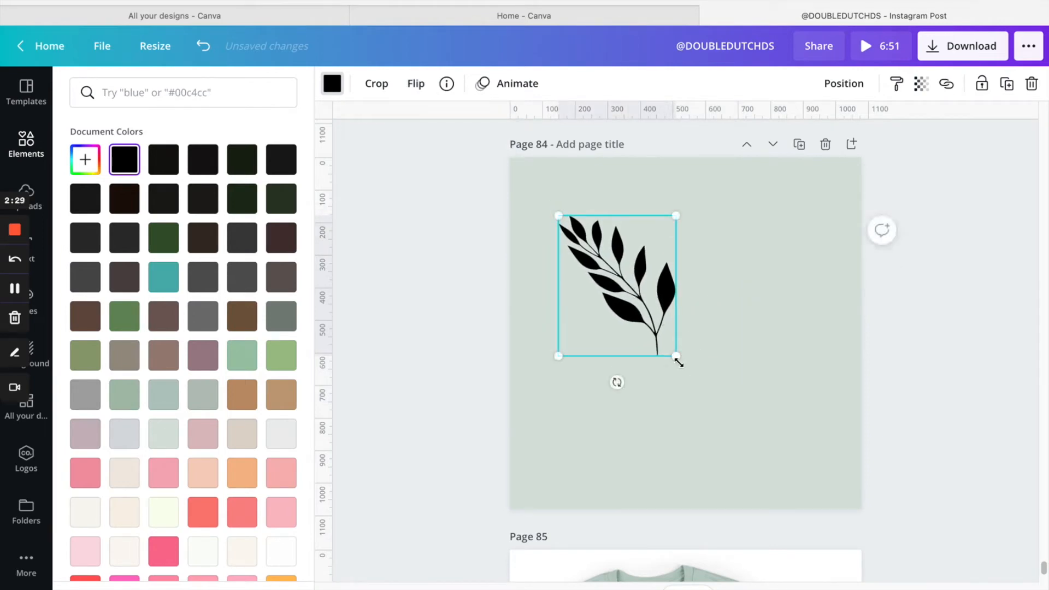
left_click_drag(617, 382, 651, 374)
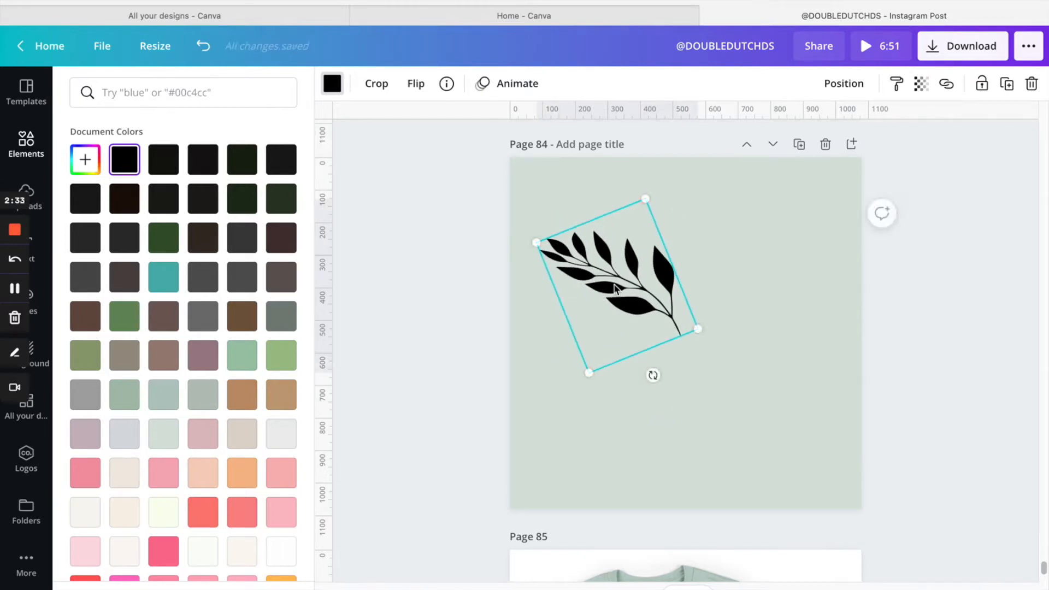
Duplicate the black branch and arrange a smaller copy pointing to the upper right, with its stem meeting the original's stem.
key("ctrl+d")
left_click_drag(616, 290, 676, 278)
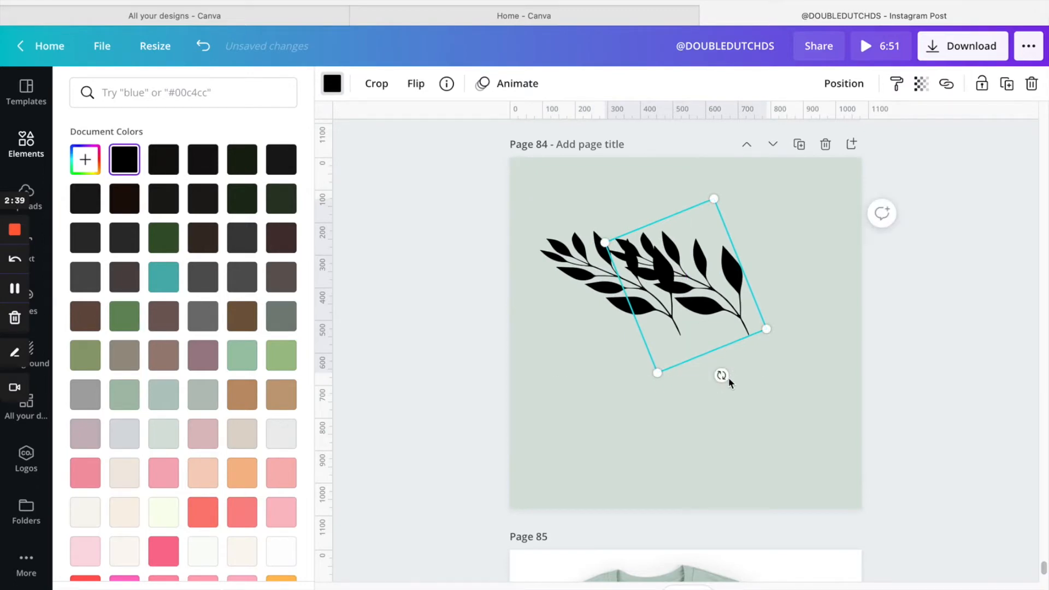
left_click_drag(721, 376, 575, 359)
left_click_drag(681, 318, 695, 295)
left_click_drag(735, 208, 728, 260)
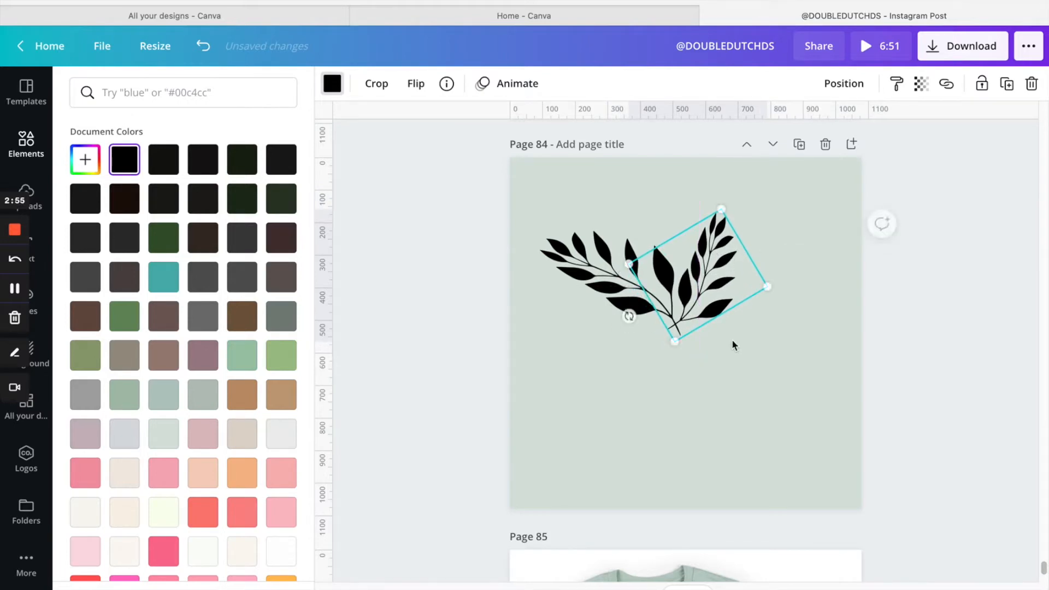
left_click_drag(629, 316, 616, 305)
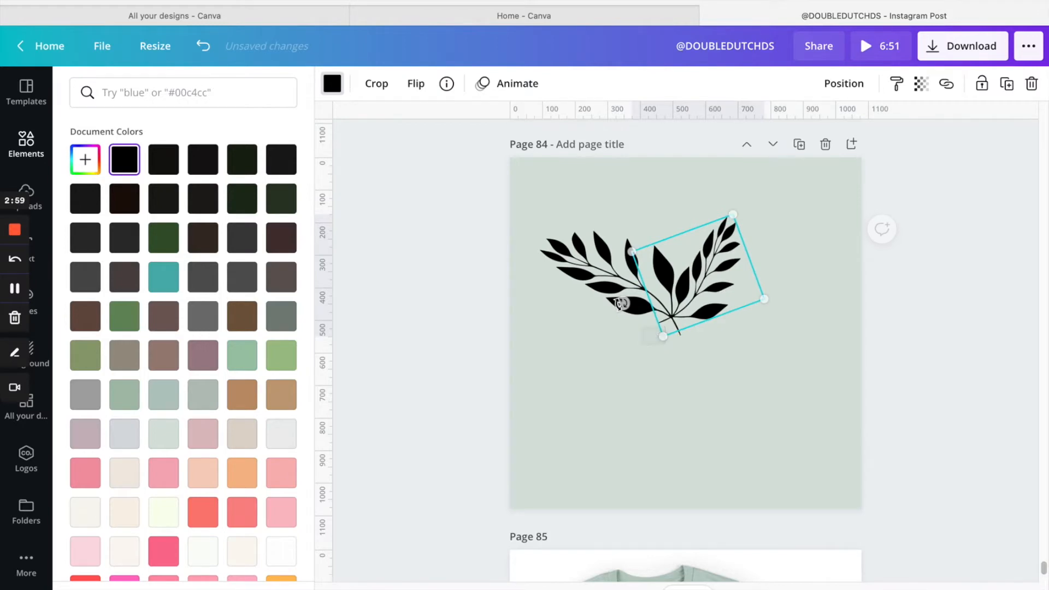
left_click(776, 386)
Duplicate the upper-left branch and rotate the copy to point downward, with its stem joining the other two at the centre.
left_click(622, 288)
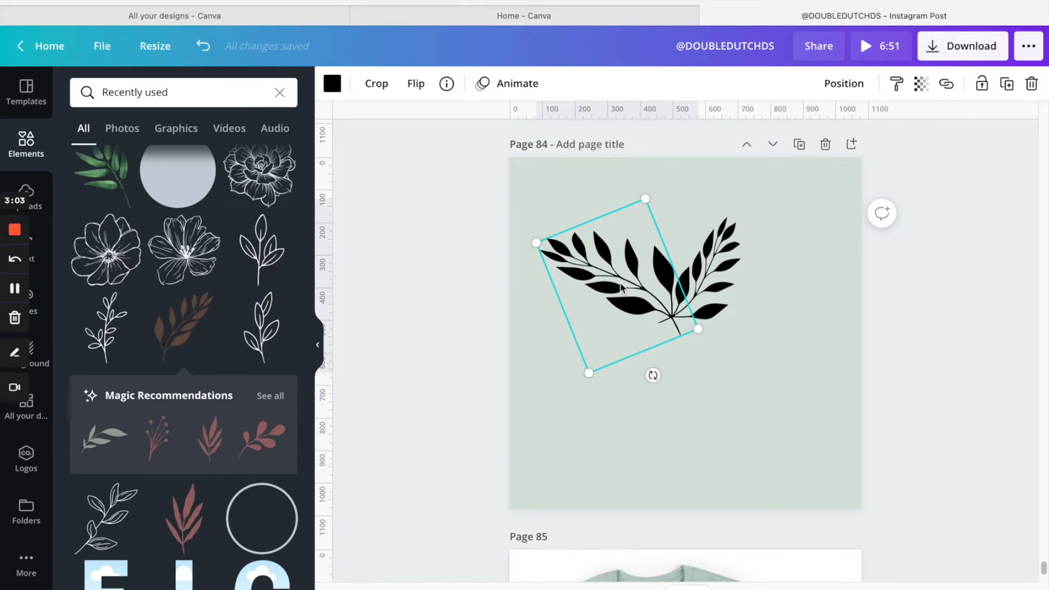
key("super+d")
left_click_drag(620, 285, 636, 388)
left_click_drag(674, 485, 660, 364)
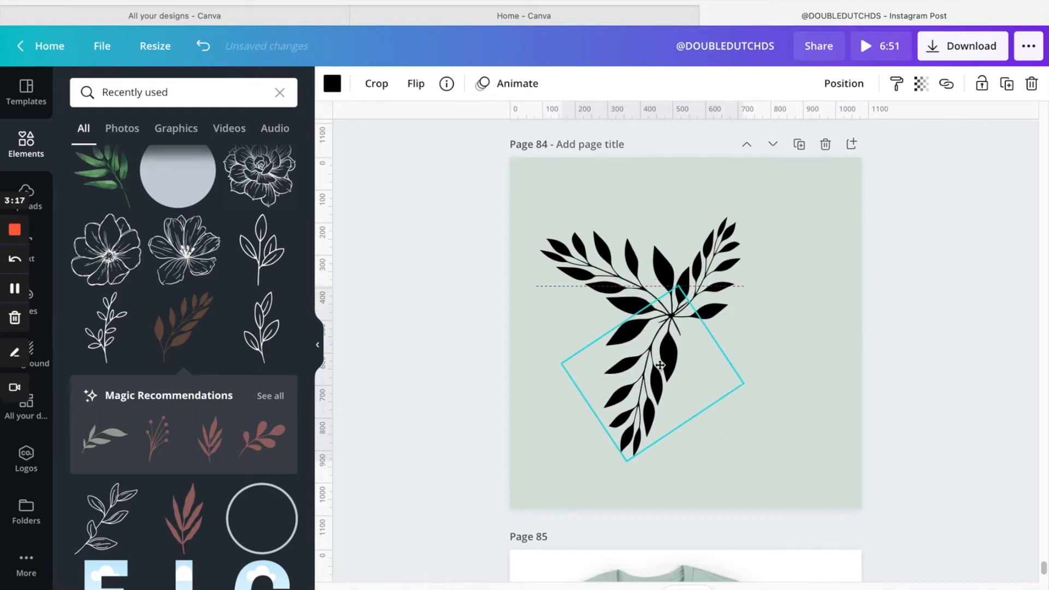
left_click(765, 448)
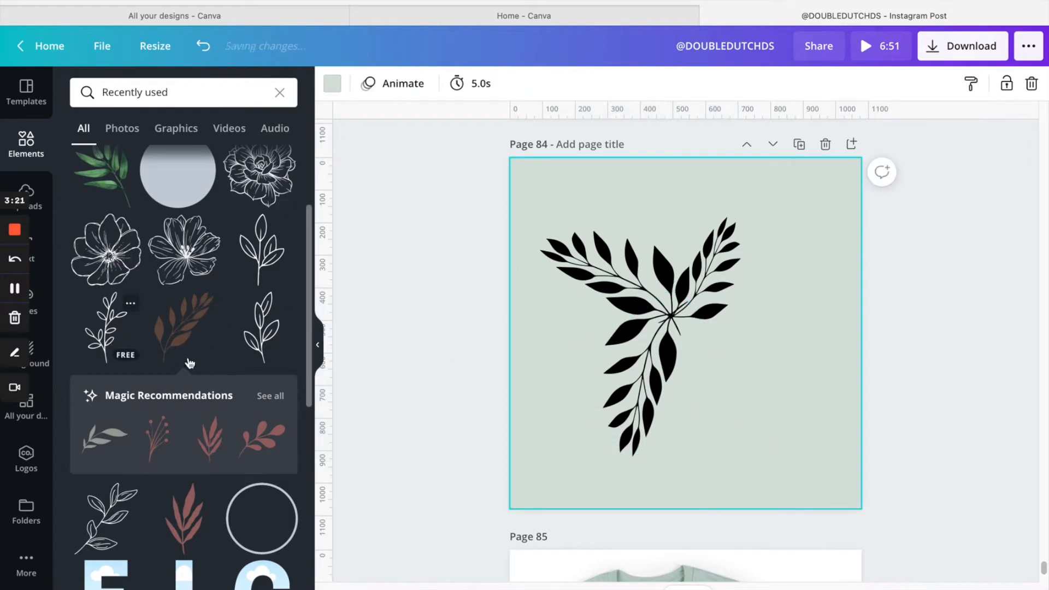
Add another copy of the large branch and rotate it to point to the lower right from the shared centre.
left_click(709, 277)
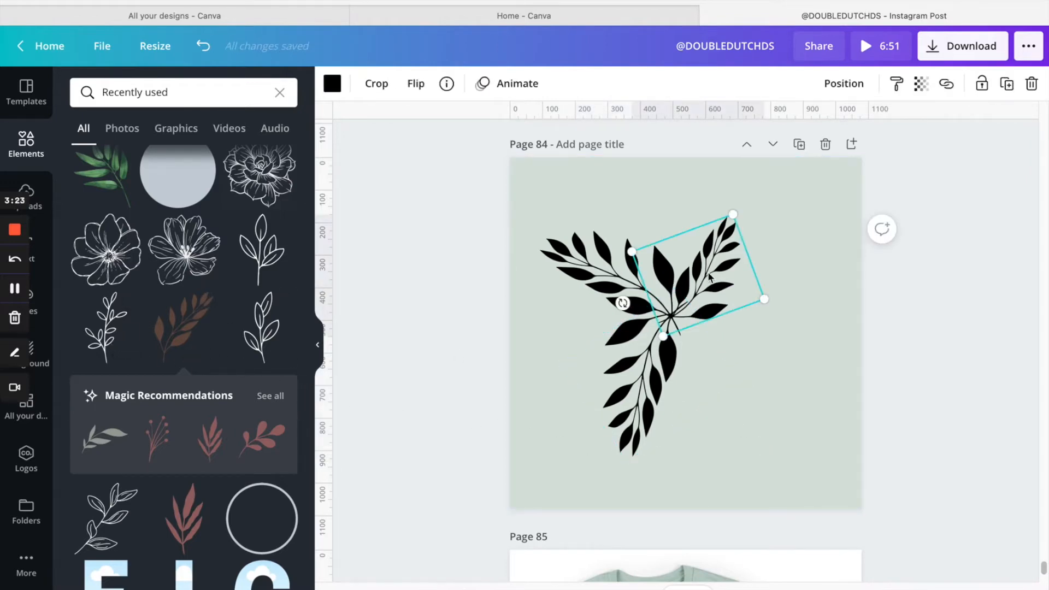
left_click_drag(710, 277, 633, 271)
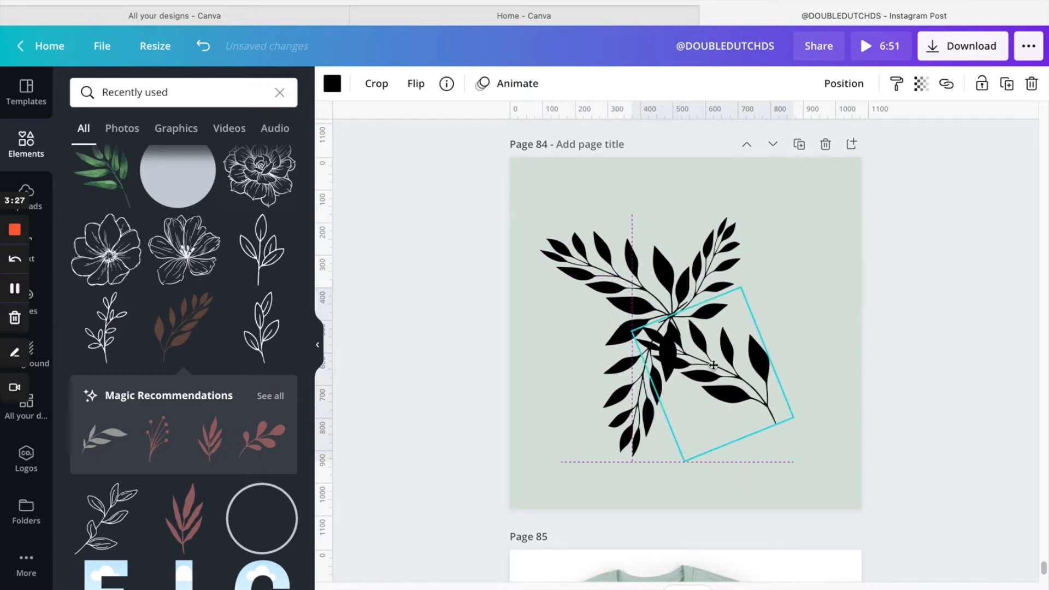
left_click_drag(715, 370, 716, 371)
left_click_drag(748, 464, 713, 283)
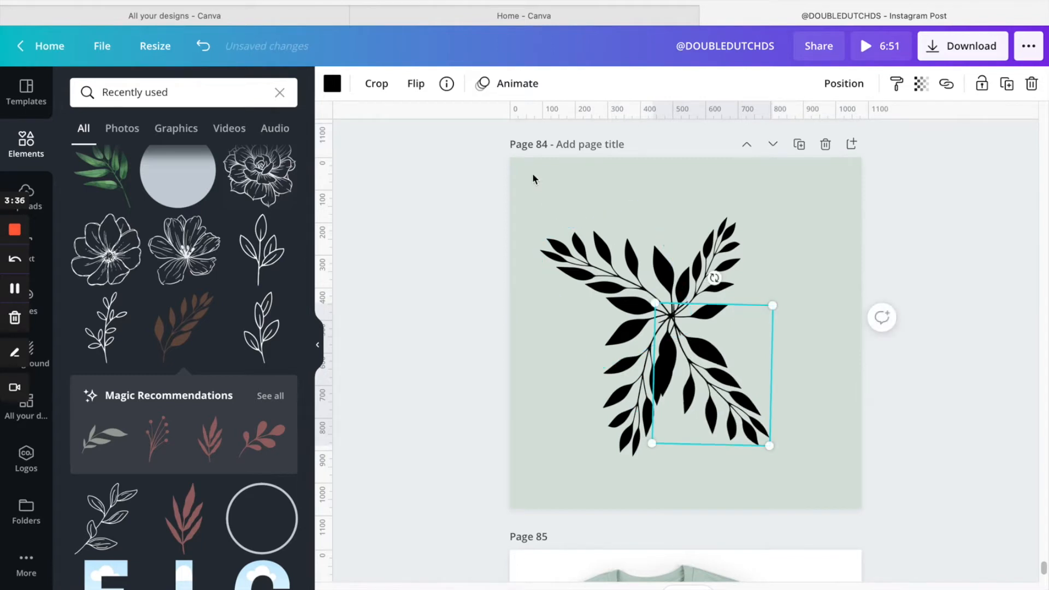
Flip the lower-right branch horizontally and rotate it back so it points to the lower right with its stem at the centre.
left_click(415, 84)
left_click(451, 154)
left_click(451, 154)
left_click(454, 131)
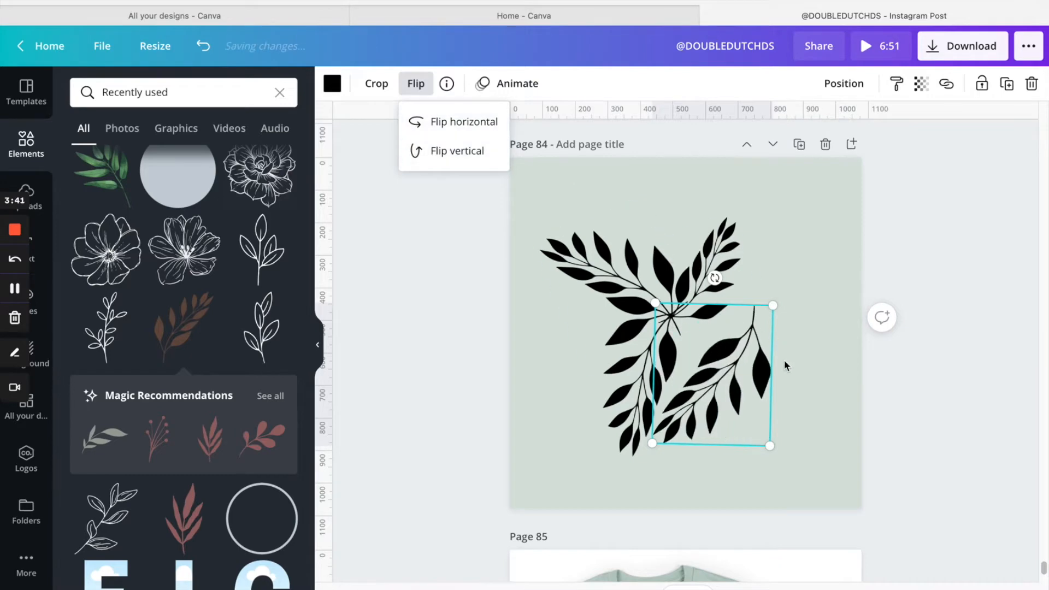
left_click_drag(714, 277, 596, 338)
left_click_drag(746, 419, 735, 408)
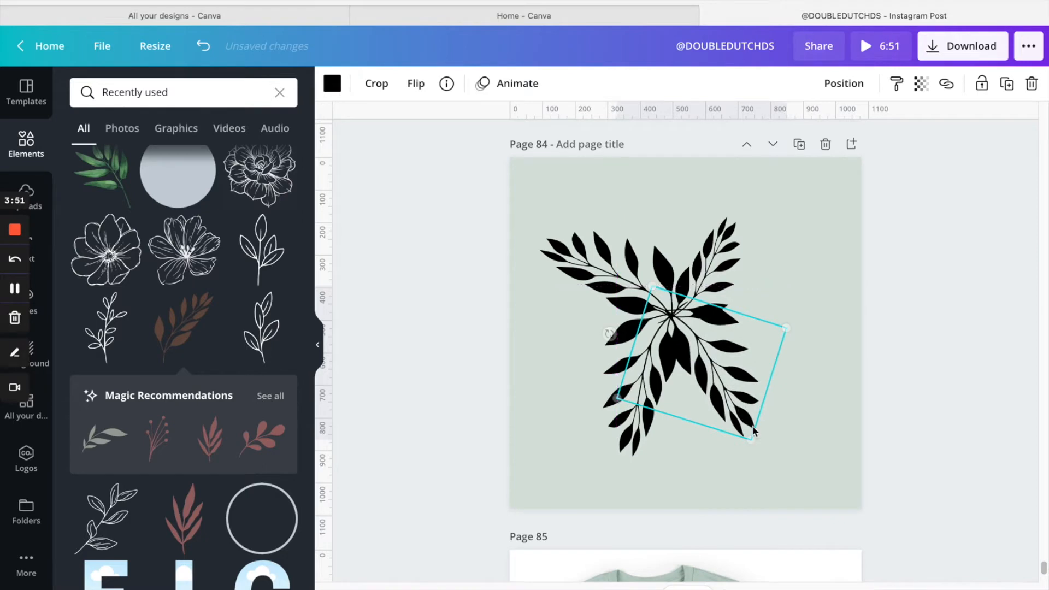
Shrink the lower-right branch to about the upper-right branch's size and move its stem back to the shared centre.
left_click_drag(753, 439, 726, 402)
left_click_drag(684, 335, 702, 359)
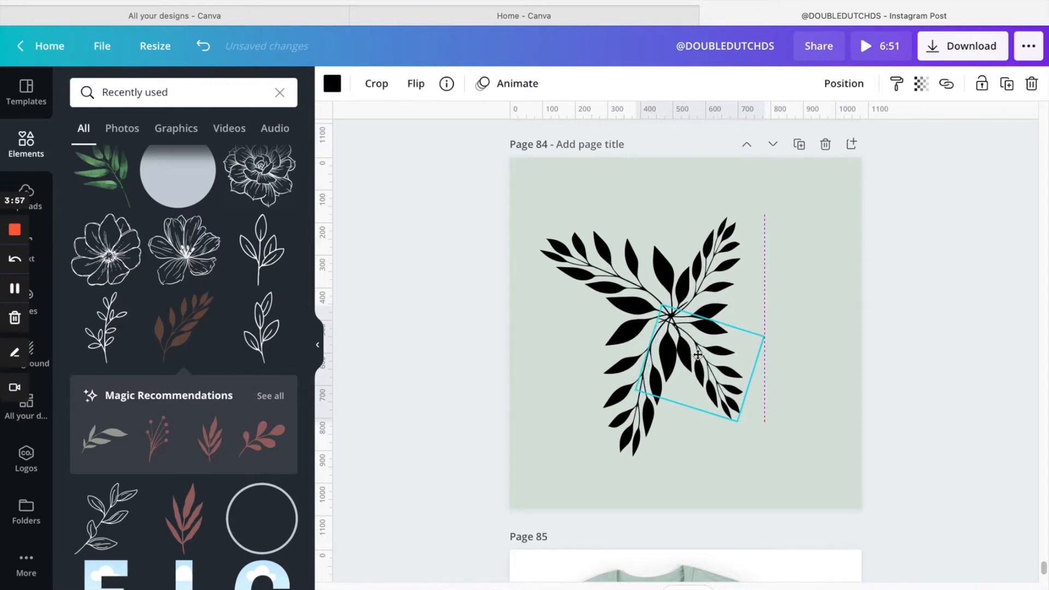
left_click(805, 431)
Select all four branches, enlarge them together slightly and centre the arrangement vertically on the page.
left_click_drag(796, 449, 572, 222)
left_click_drag(813, 201, 824, 196)
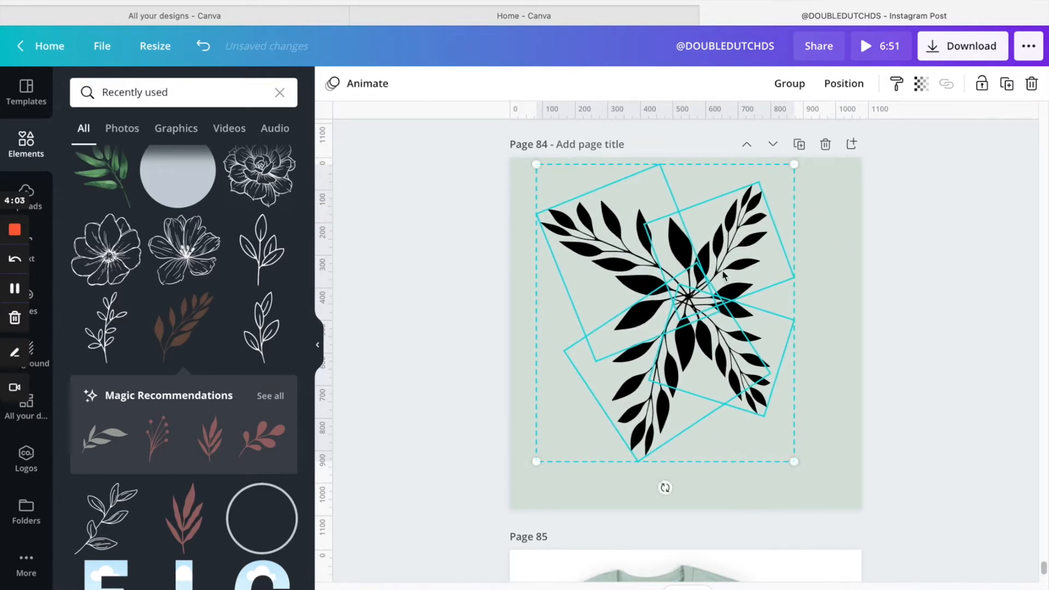
mouse_move(725, 290)
left_mouse_down()
mouse_move(721, 314)
mouse_move(719, 297)
left_mouse_up()
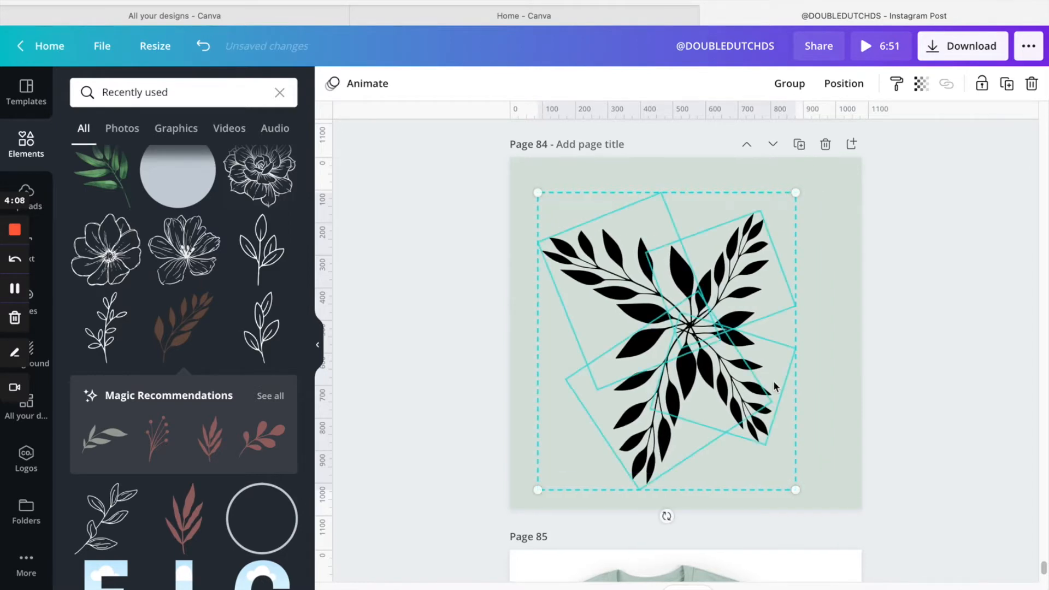
left_click(834, 420)
Nudge the lower-right and lower-left branches so their stems meet neatly at the centre of the arrangement.
left_click(772, 401)
left_click_drag(757, 404, 758, 393)
left_click(824, 410)
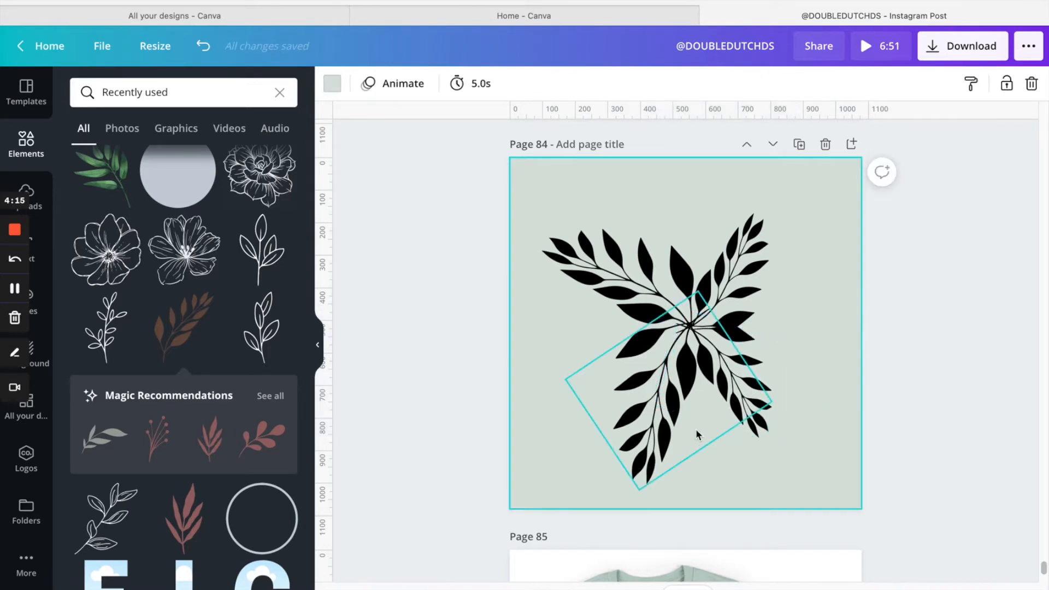
left_click_drag(671, 419, 669, 409)
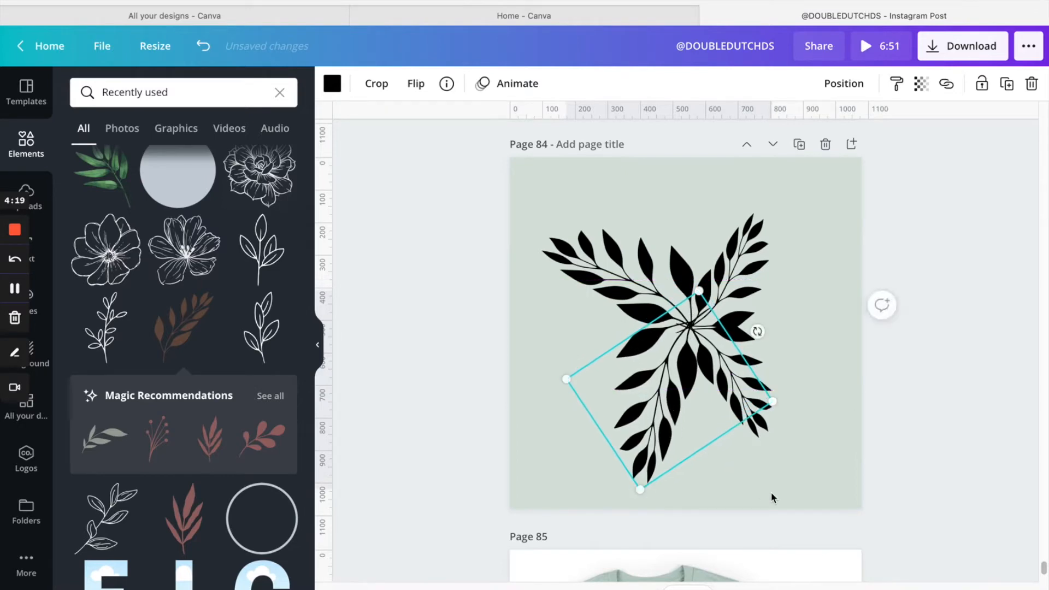
left_click(773, 493)
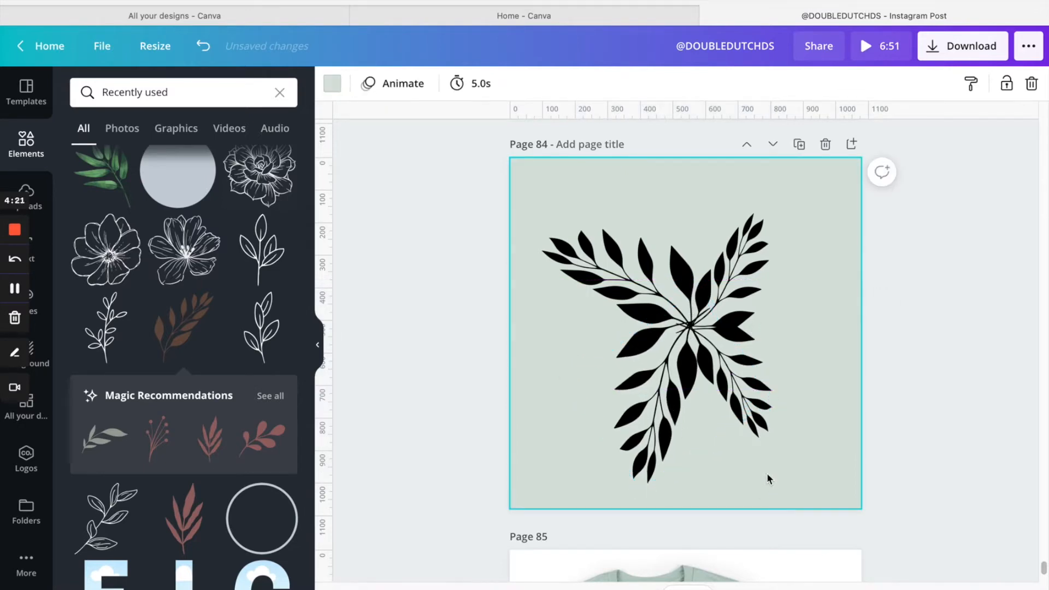
Add the outlined leaf sprig and tilt it to the left between the two upper branches, with its stem at the centre.
left_click(123, 337)
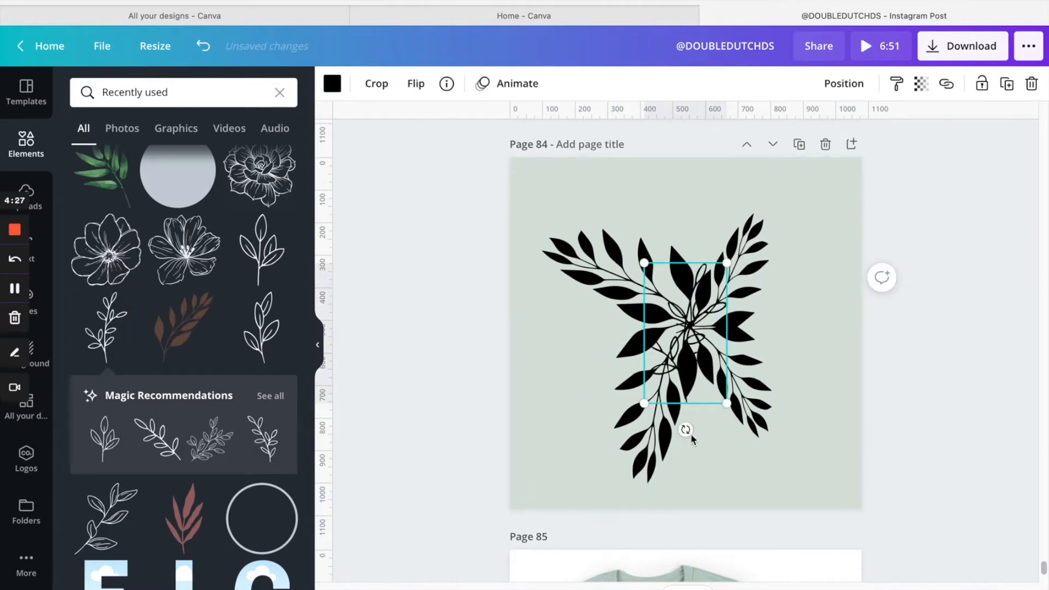
left_click_drag(685, 429, 757, 423)
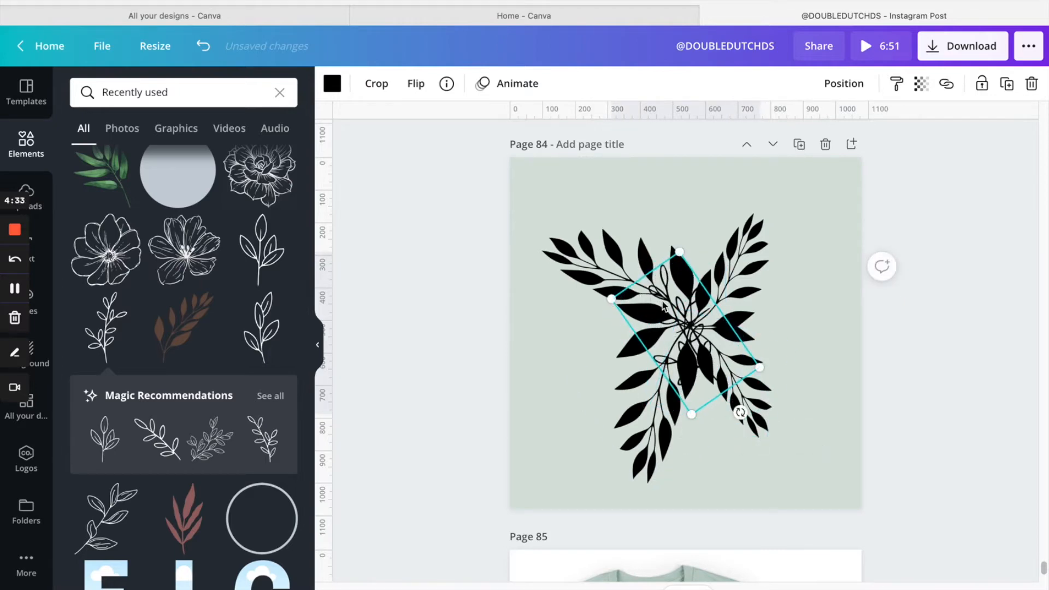
left_click_drag(663, 295, 641, 234)
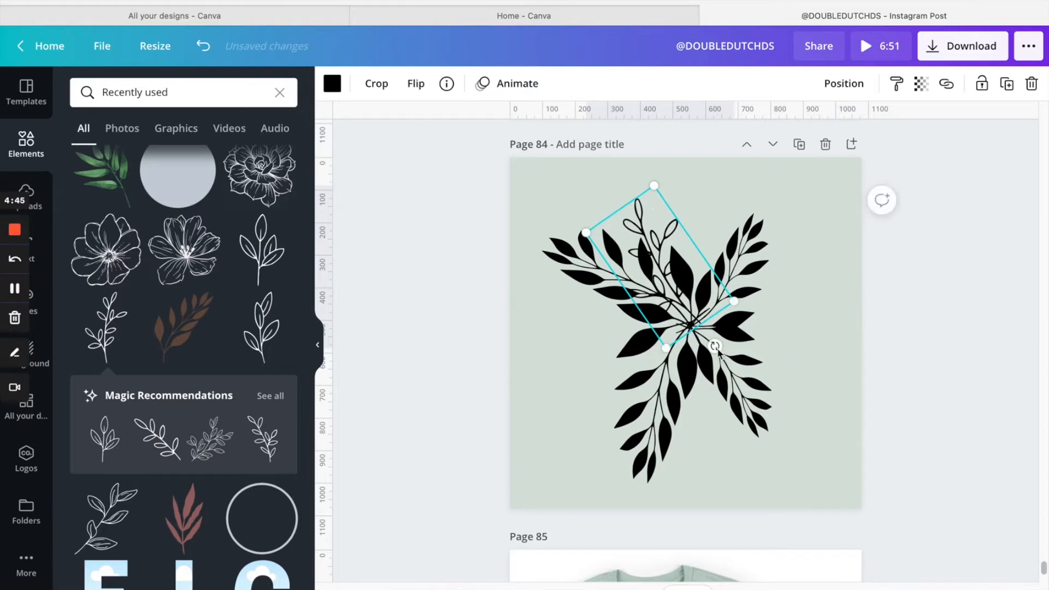
Make the outlined sprig slightly more upright, shift it to line up with the centre, and send it to the back.
mouse_move(714, 353)
left_mouse_down()
mouse_move(724, 358)
mouse_move(703, 367)
left_mouse_up()
left_click_drag(659, 222, 657, 214)
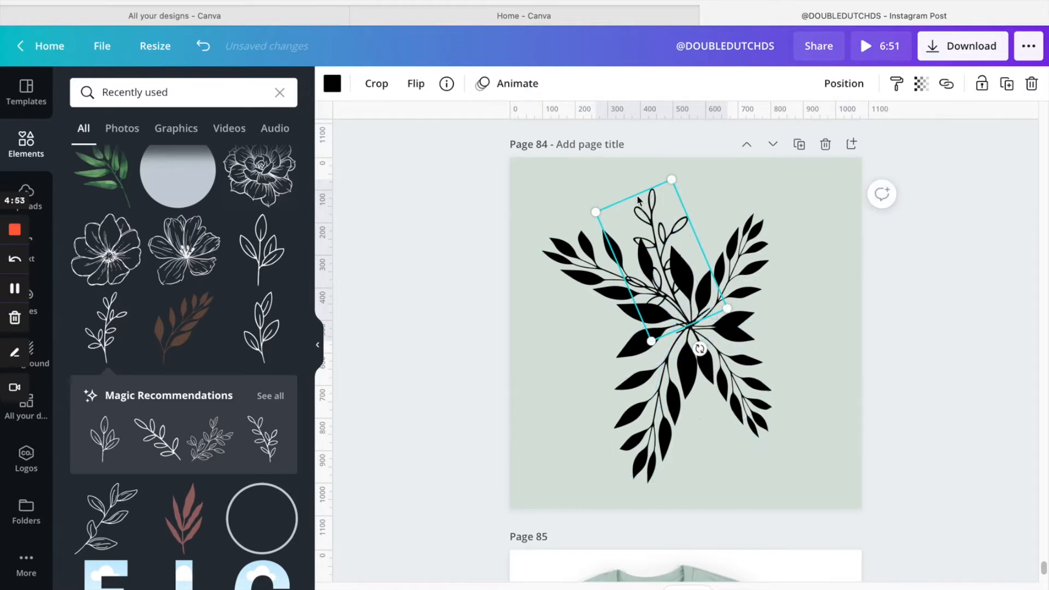
left_click(843, 83)
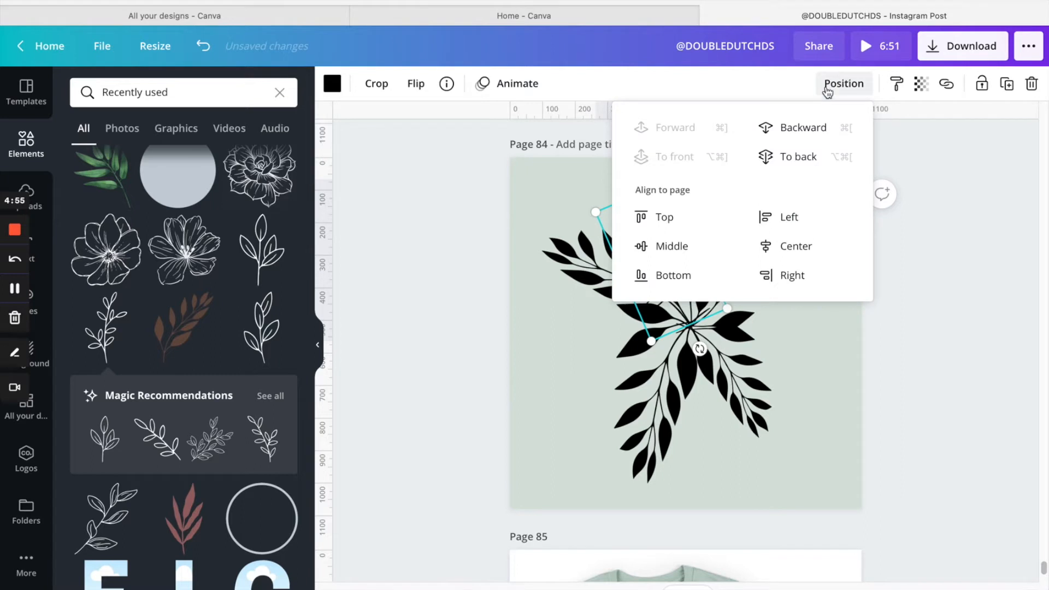
left_click(811, 157)
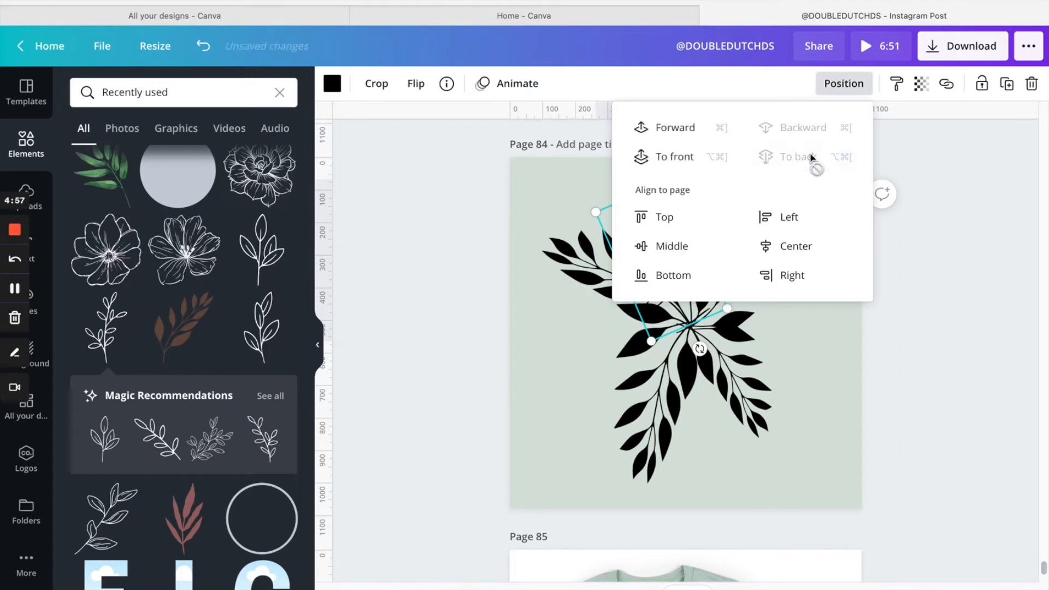
Duplicate the outlined sprig and rotate the copy to point left, placing it between the two left branches with its stem at the centre.
left_click(817, 368)
left_click(818, 367)
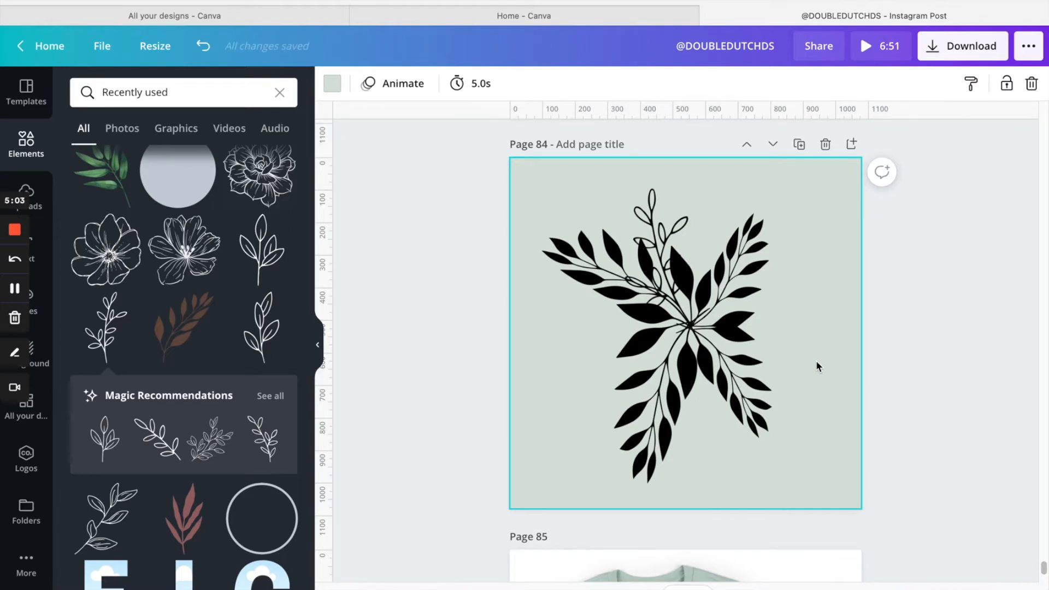
left_click(661, 206)
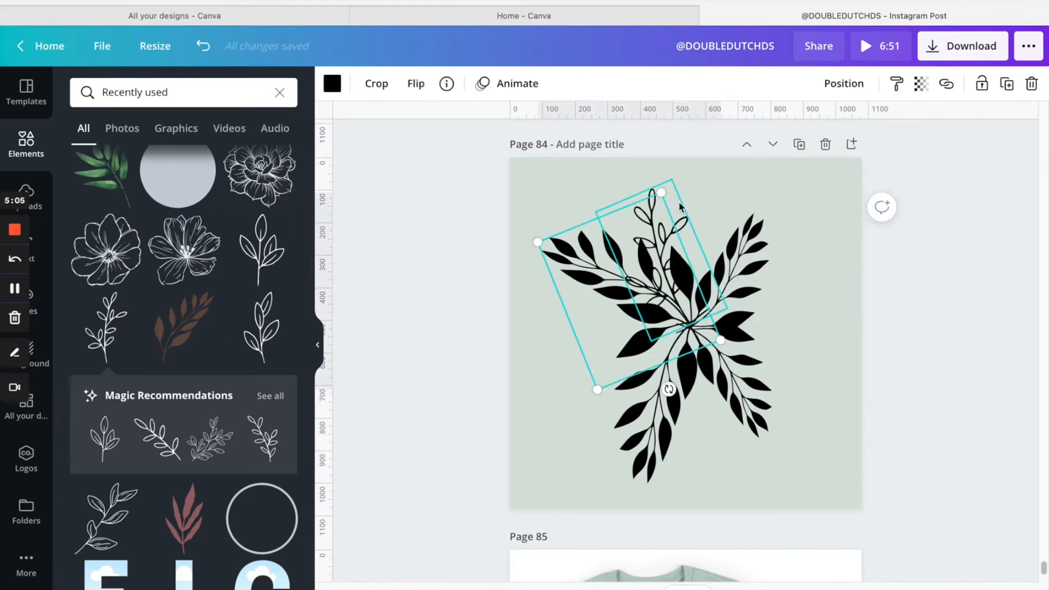
left_click(678, 201)
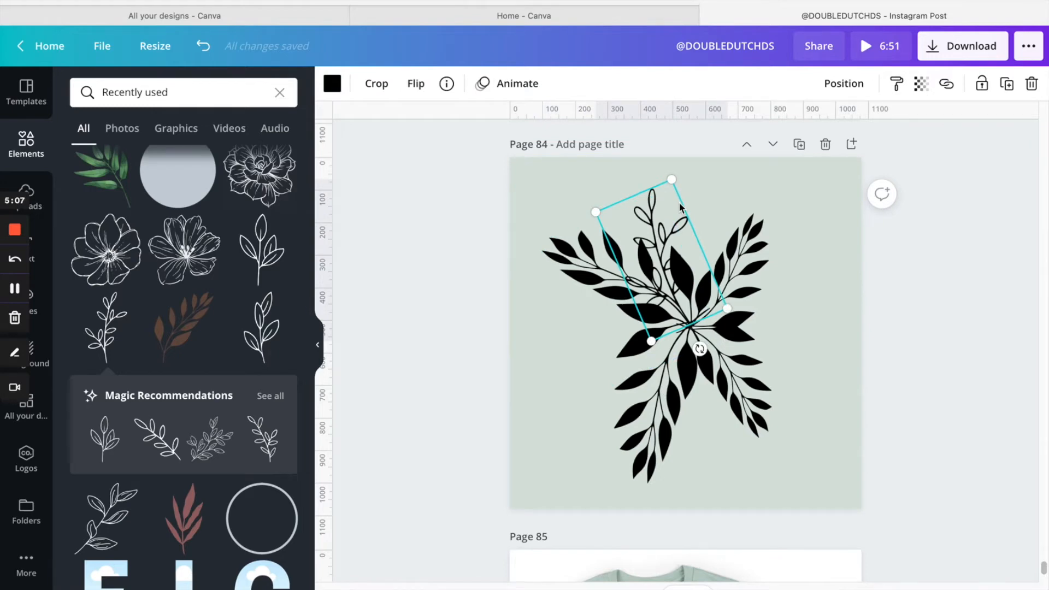
left_click_drag(680, 203, 686, 209)
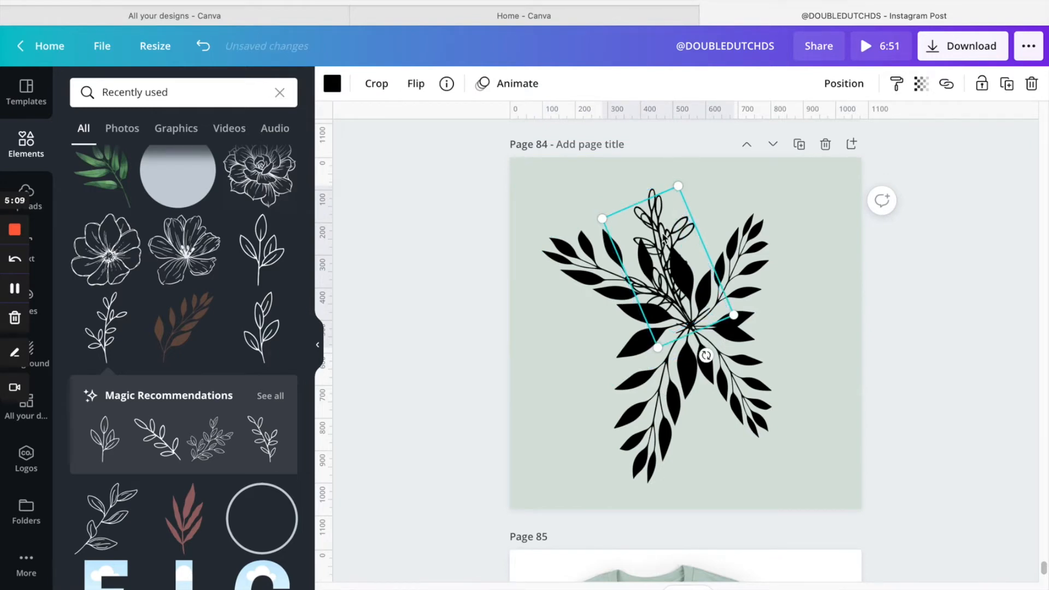
left_click_drag(617, 250, 534, 308)
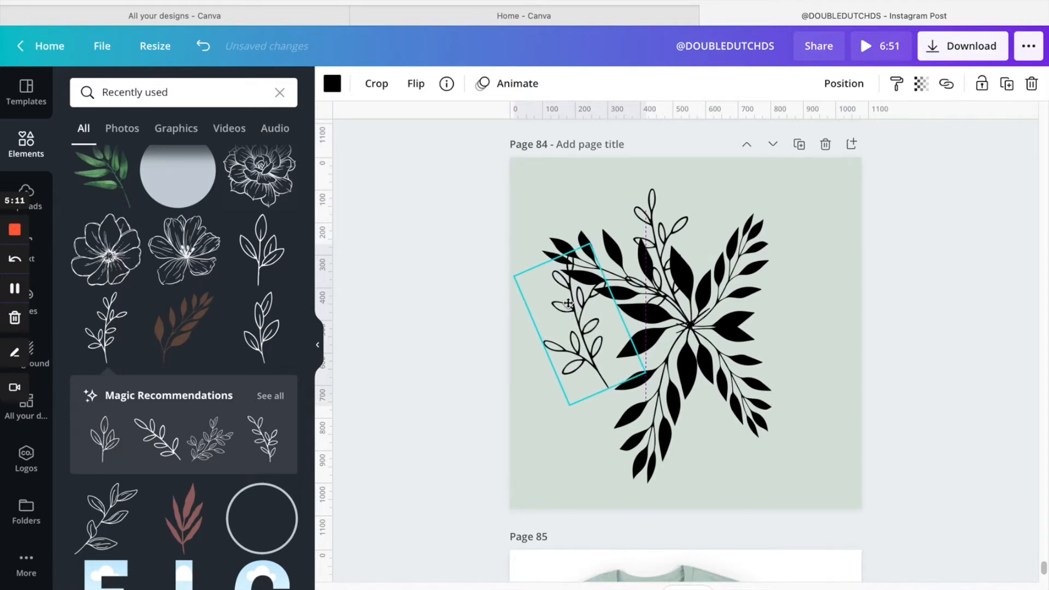
left_click_drag(623, 413, 680, 330)
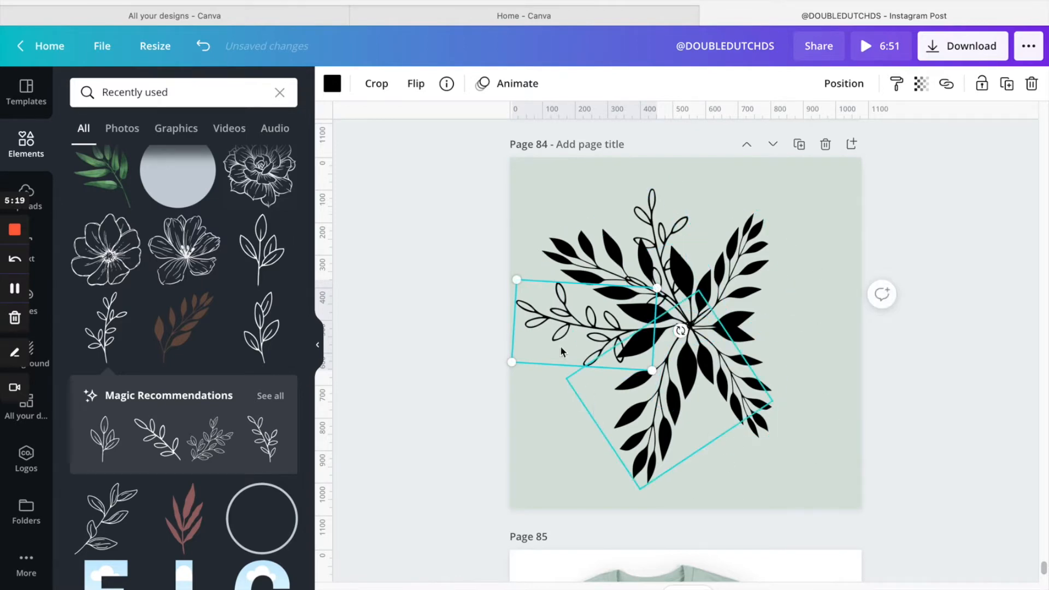
left_click_drag(546, 317, 560, 318)
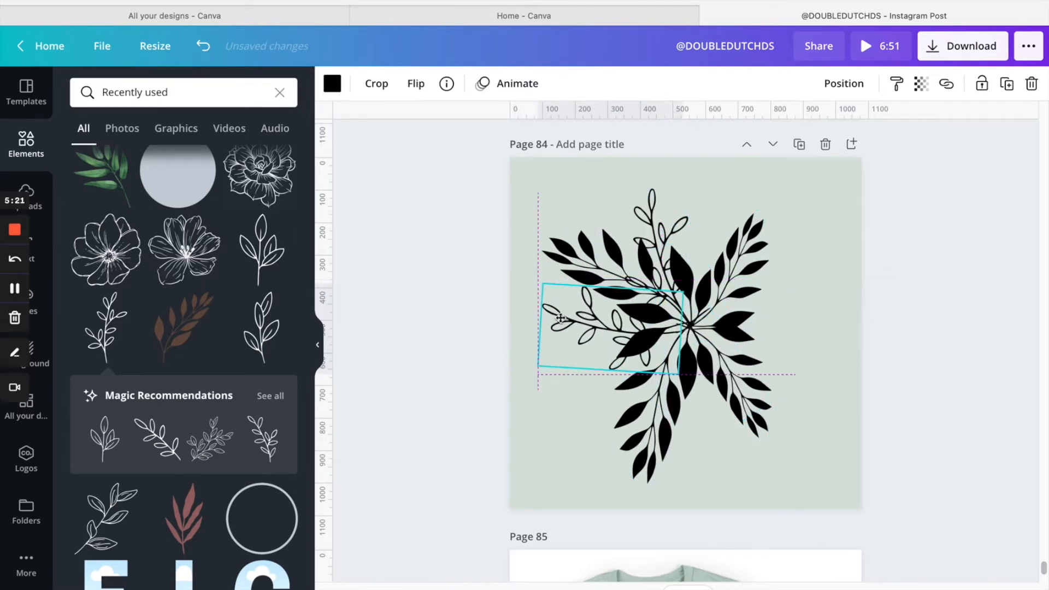
left_click_drag(560, 319, 560, 320)
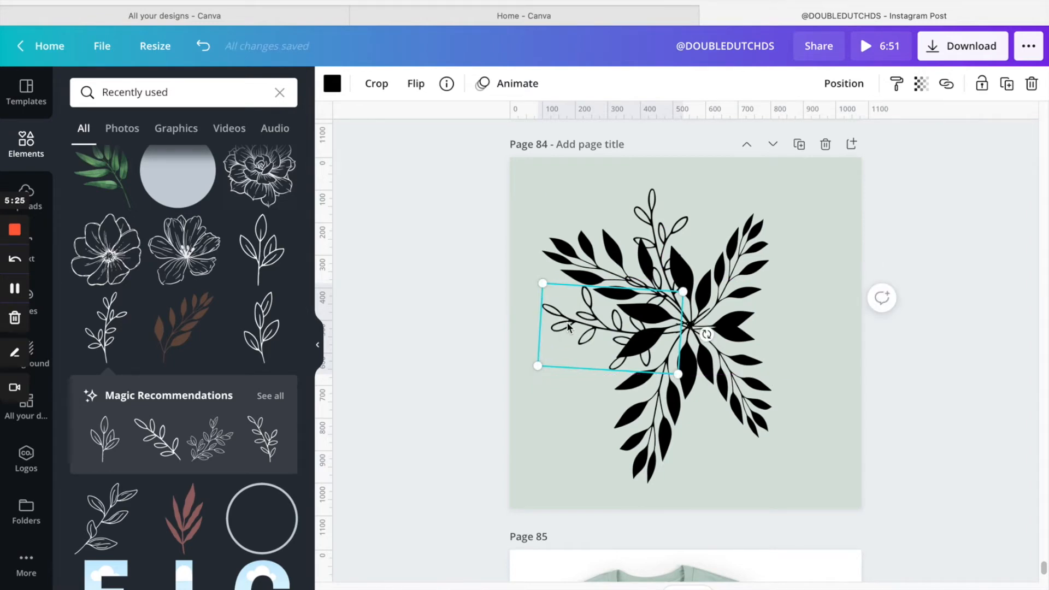
Duplicate the outlined sprig again and rotate the copy to point right and slightly downward, with its stem at the arrangement's centre.
left_click_drag(707, 334, 710, 360)
left_click_drag(423, 211, 384, 150)
left_click_drag(704, 272, 796, 340)
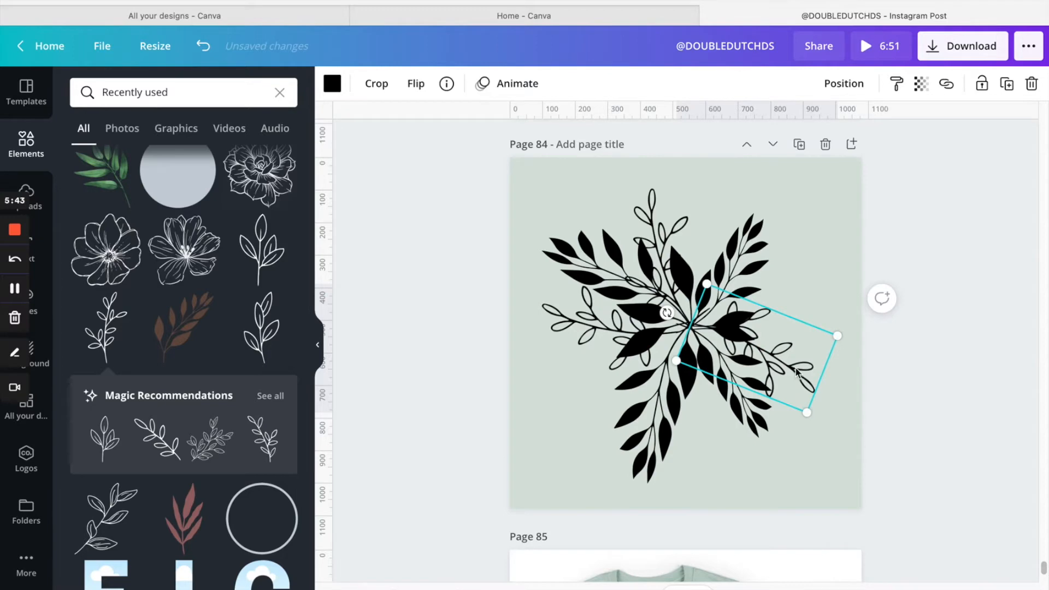
left_click_drag(666, 313, 664, 335)
left_click_drag(793, 343, 788, 335)
left_click_drag(811, 378, 811, 378)
left_click(823, 452)
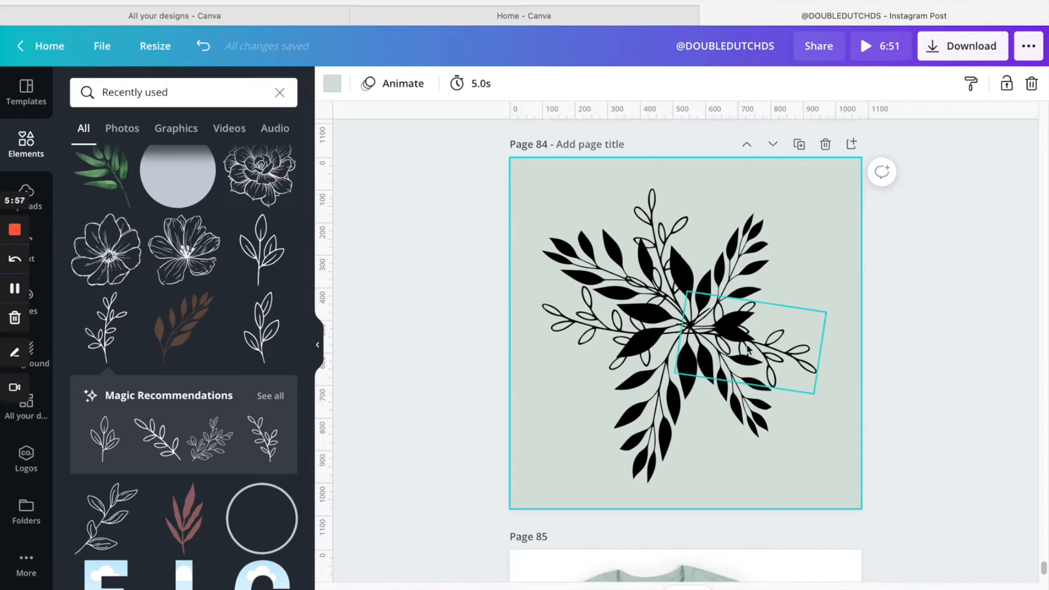
Add the larger-leaved outlined sprig, shrink it and angle it up to the right beside the upper-right branch.
left_click(260, 340)
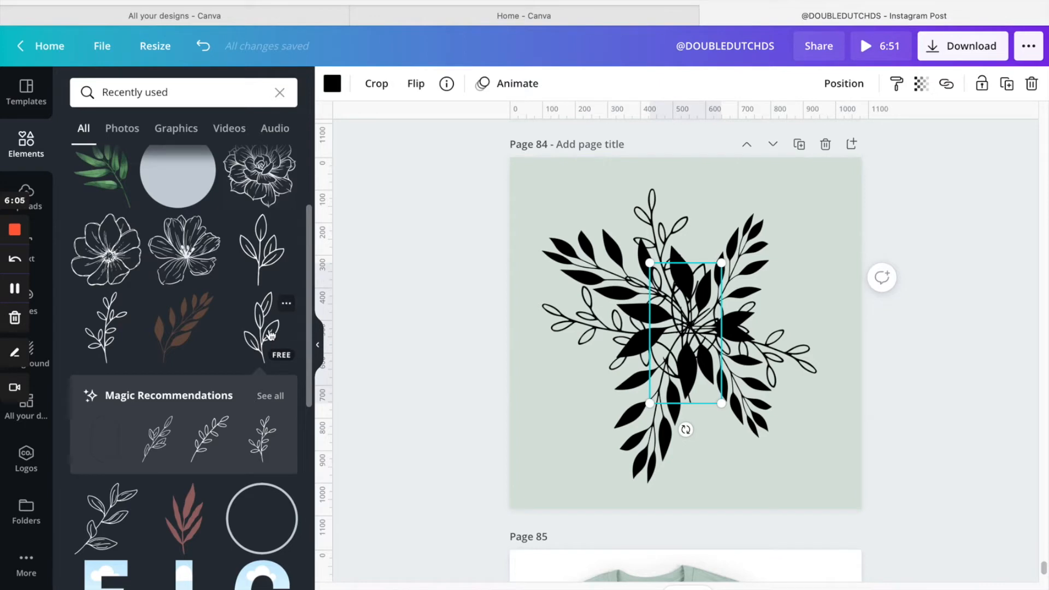
left_click_drag(709, 272, 816, 239)
left_click_drag(796, 410, 663, 412)
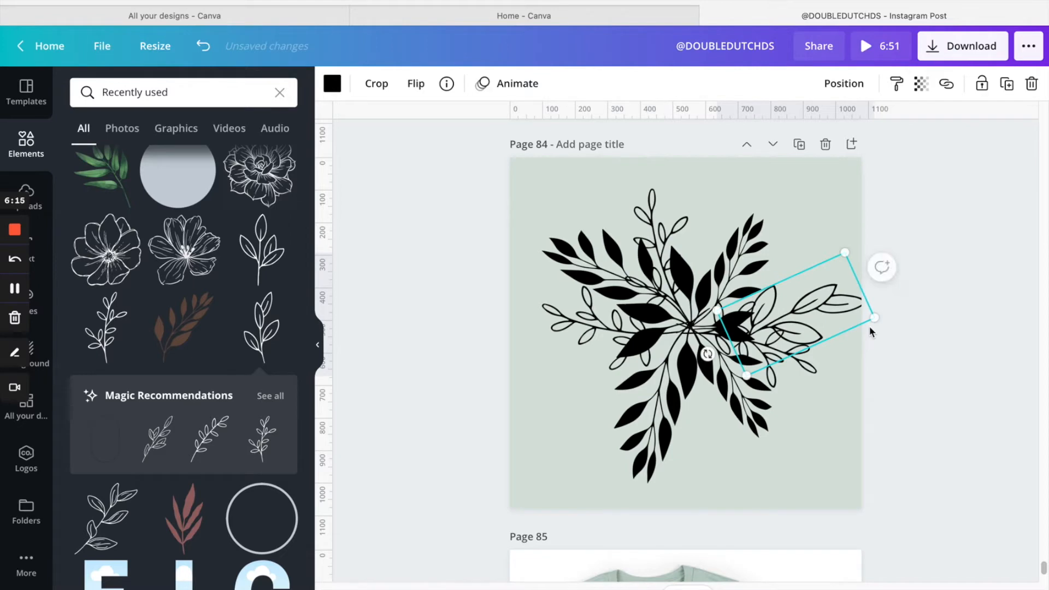
left_click_drag(875, 316, 780, 277)
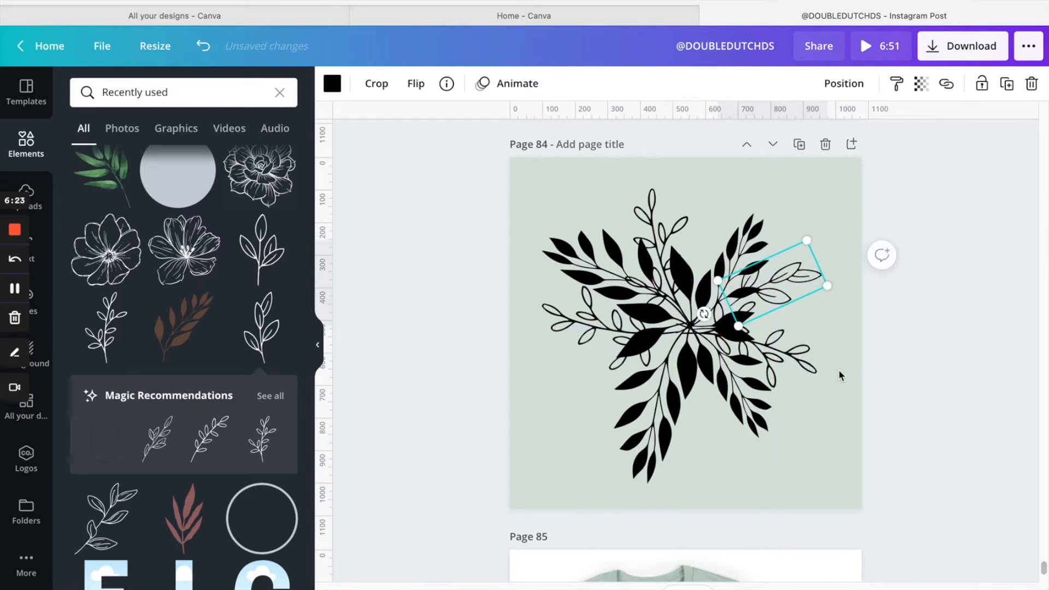
left_click(841, 378)
Duplicate the larger-leaved sprig and rotate the copy to point down to the left, tucked beside the lower-left branch.
left_click(806, 285)
left_click_drag(804, 283, 718, 413)
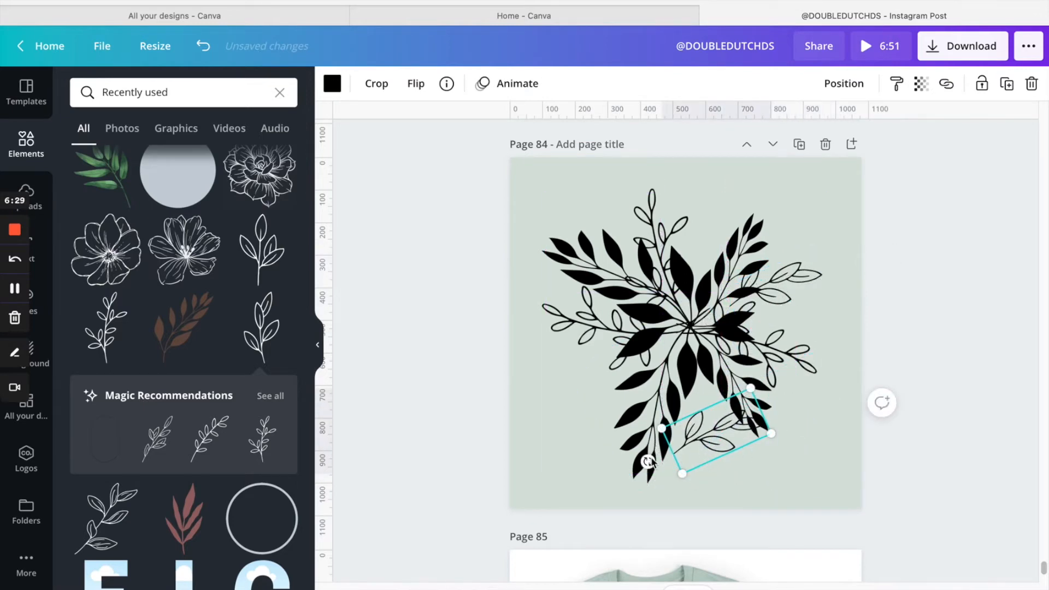
left_click_drag(648, 462, 767, 411)
left_click_drag(707, 441, 636, 405)
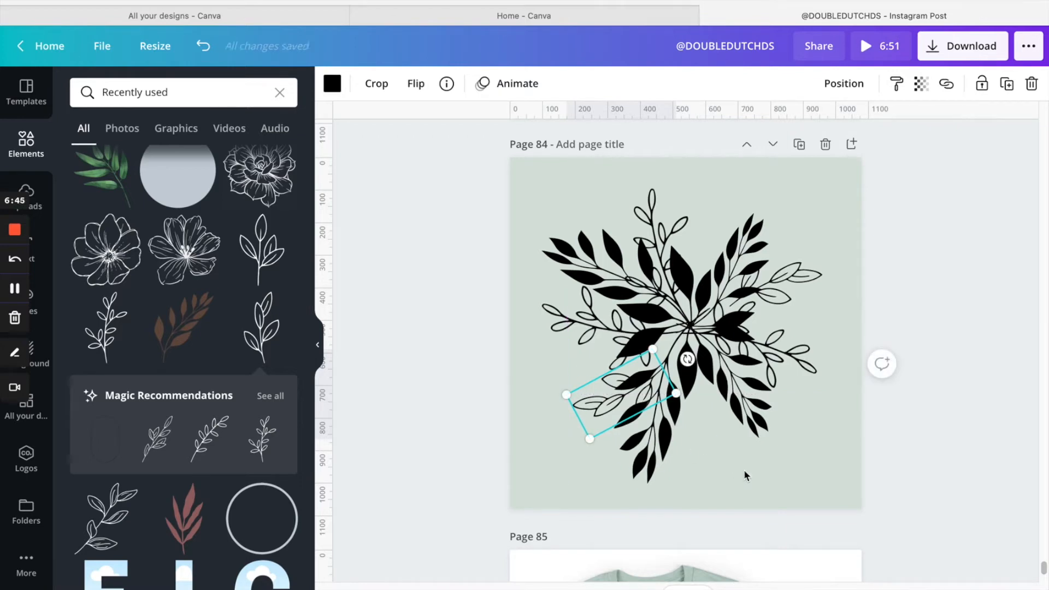
left_click(744, 475)
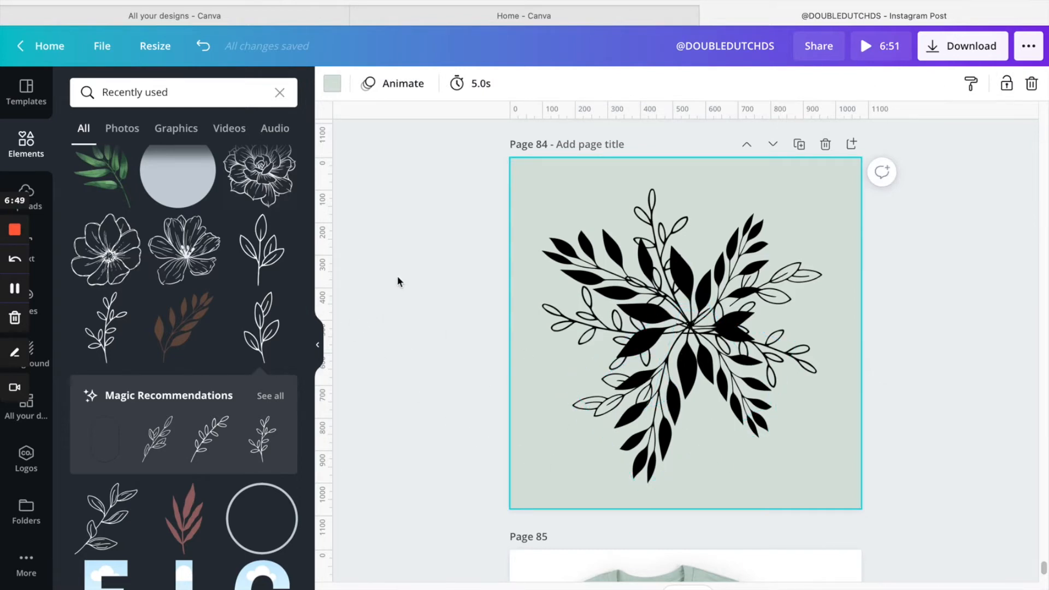
Add the open outlined flower with ruffled petals, shrink it, tilt it left and place it between the two upper branches.
left_click(216, 234)
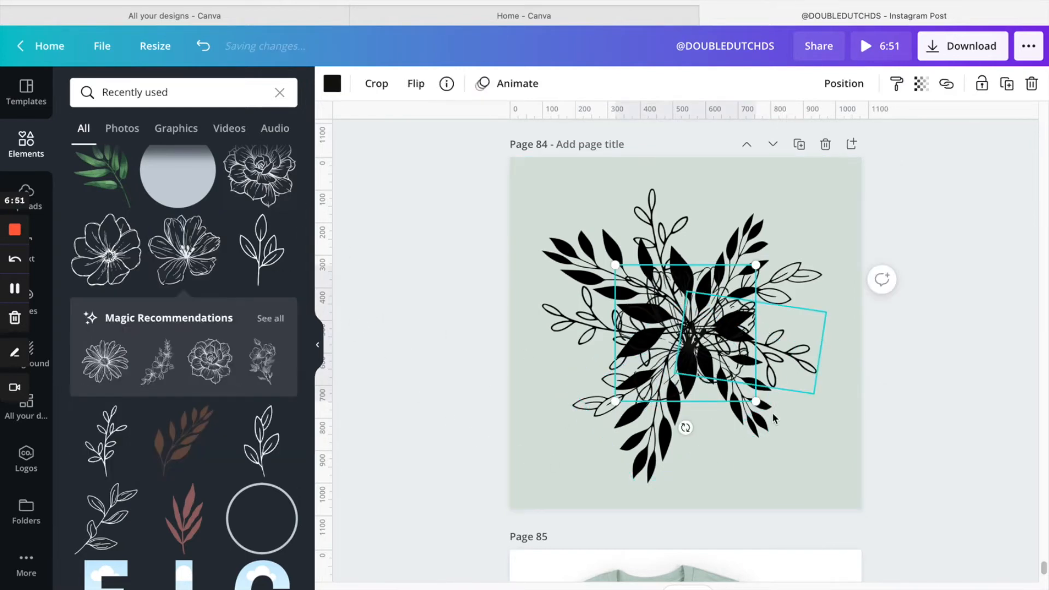
left_click_drag(715, 300, 751, 198)
left_click_drag(793, 300, 727, 236)
left_click_drag(687, 184, 702, 215)
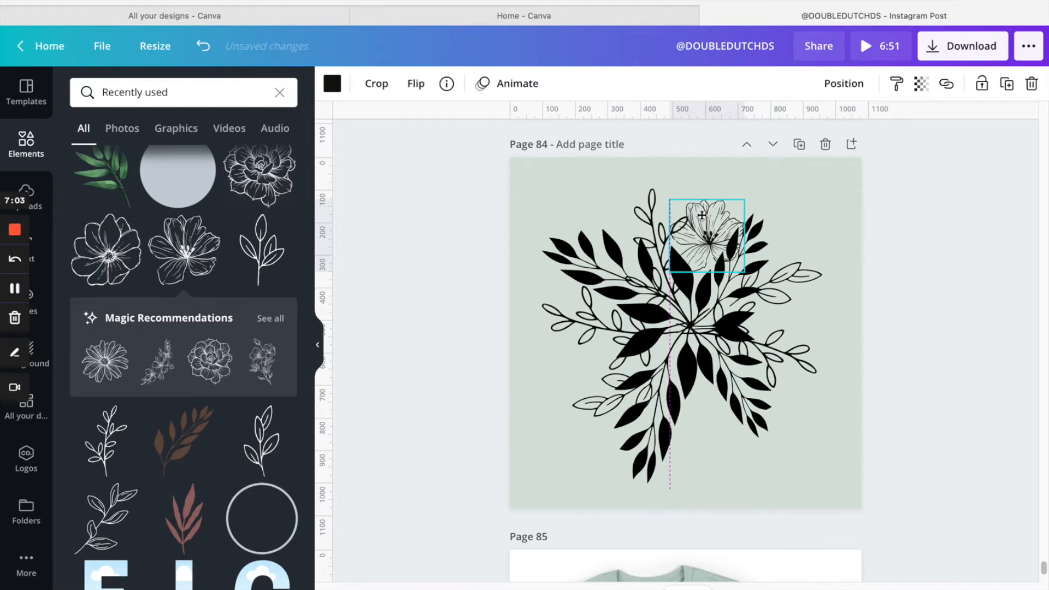
left_click_drag(702, 215, 703, 215)
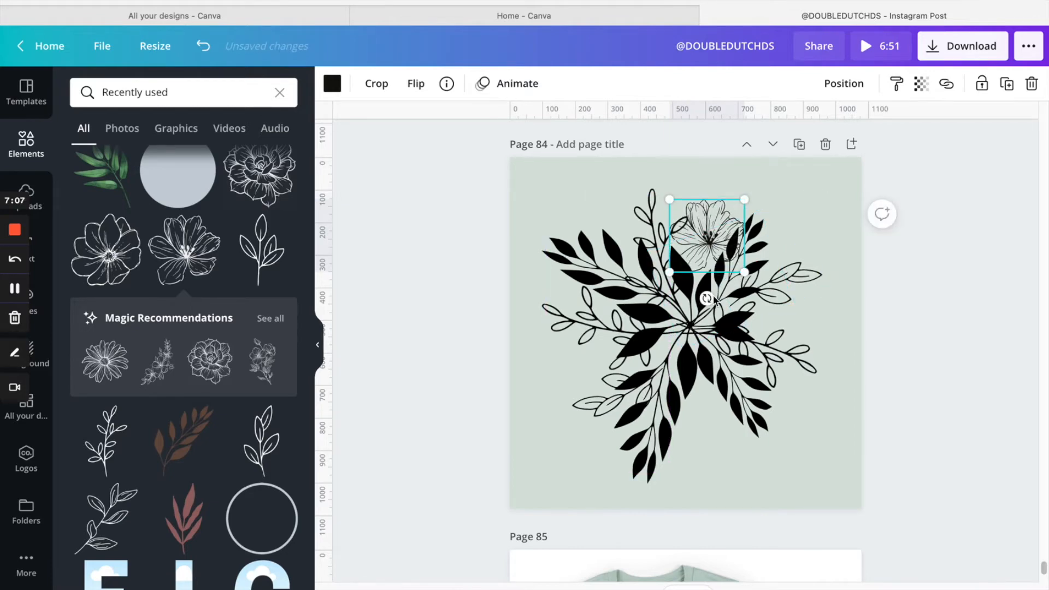
left_click_drag(706, 298, 733, 295)
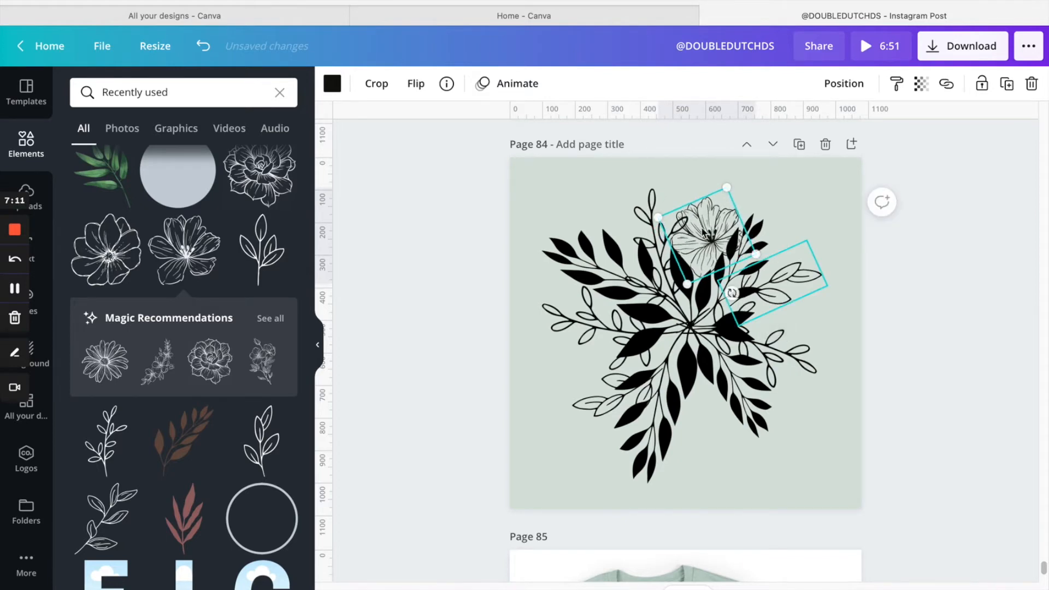
left_click_drag(708, 210, 707, 197)
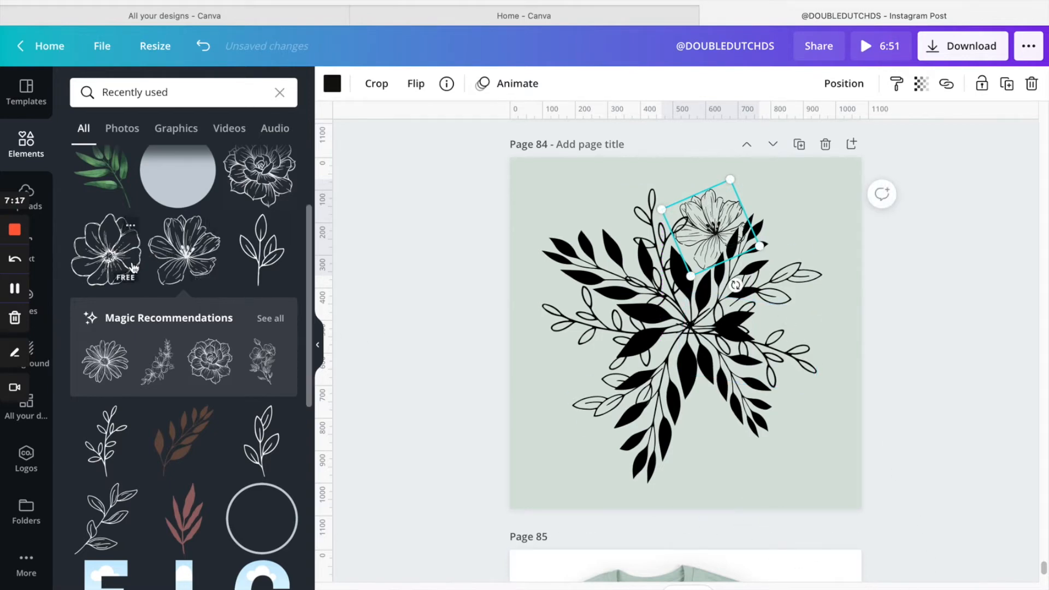
Add the layered, many-petalled outlined flower at a small size and place it between the two lower branches.
left_click(203, 271)
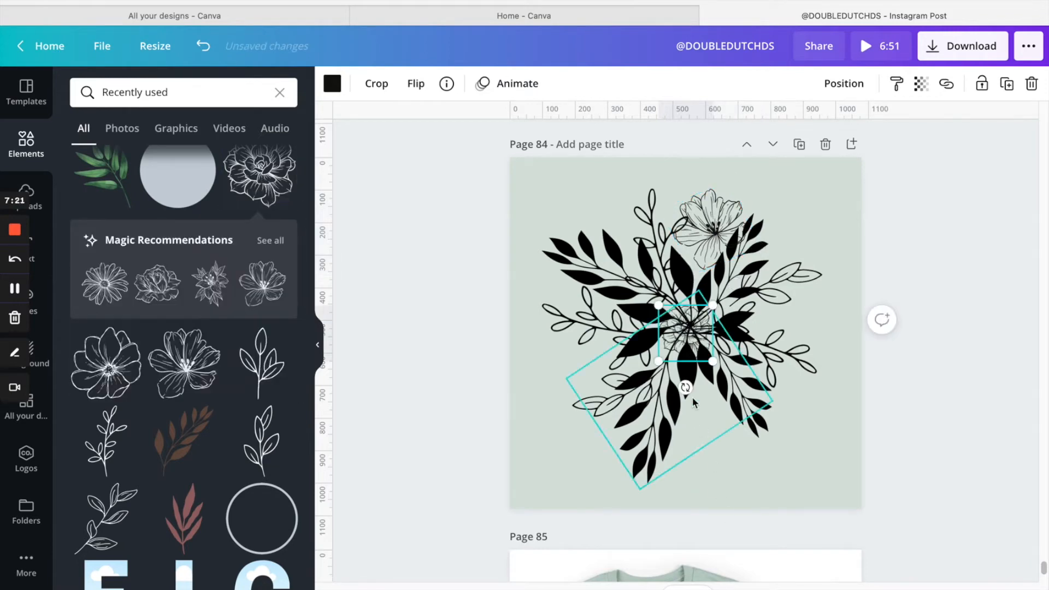
left_click_drag(688, 332, 705, 405)
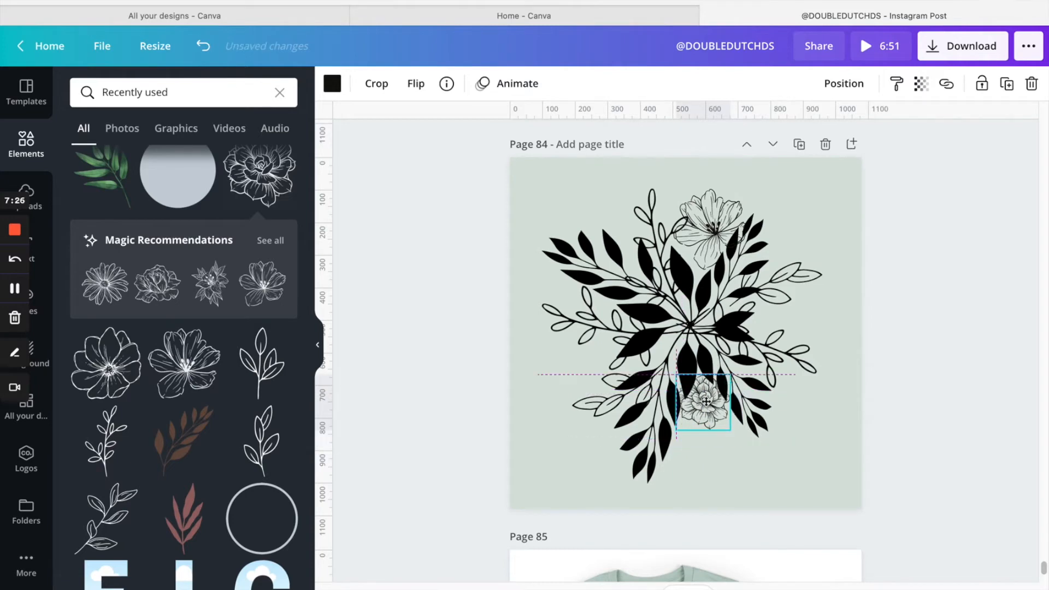
left_click(748, 473)
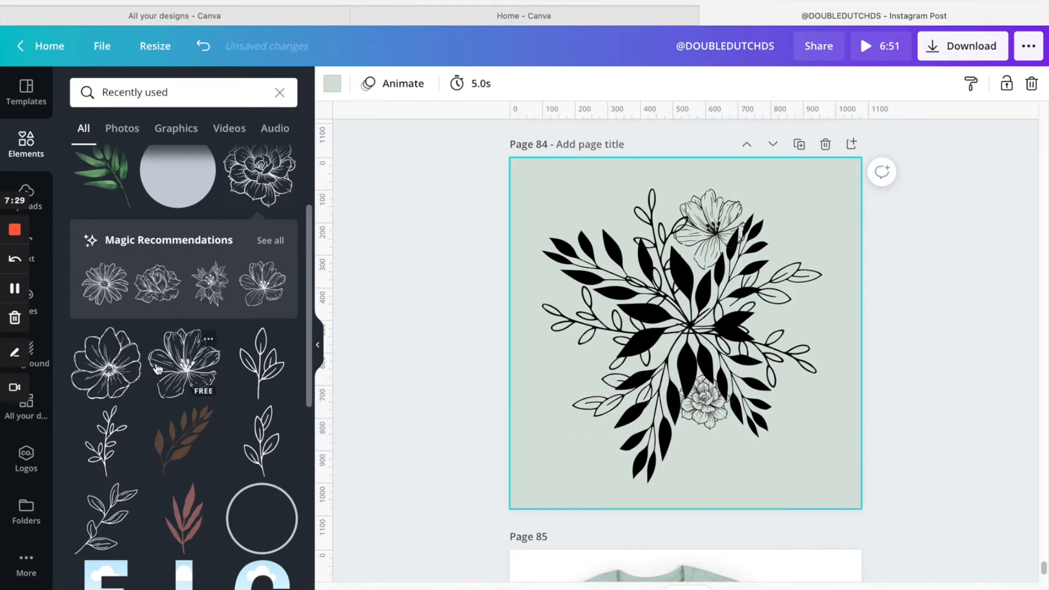
Add the rounded outlined flower, shrink and rotate it, and place it between the two right-hand outlined sprigs.
left_click(106, 363)
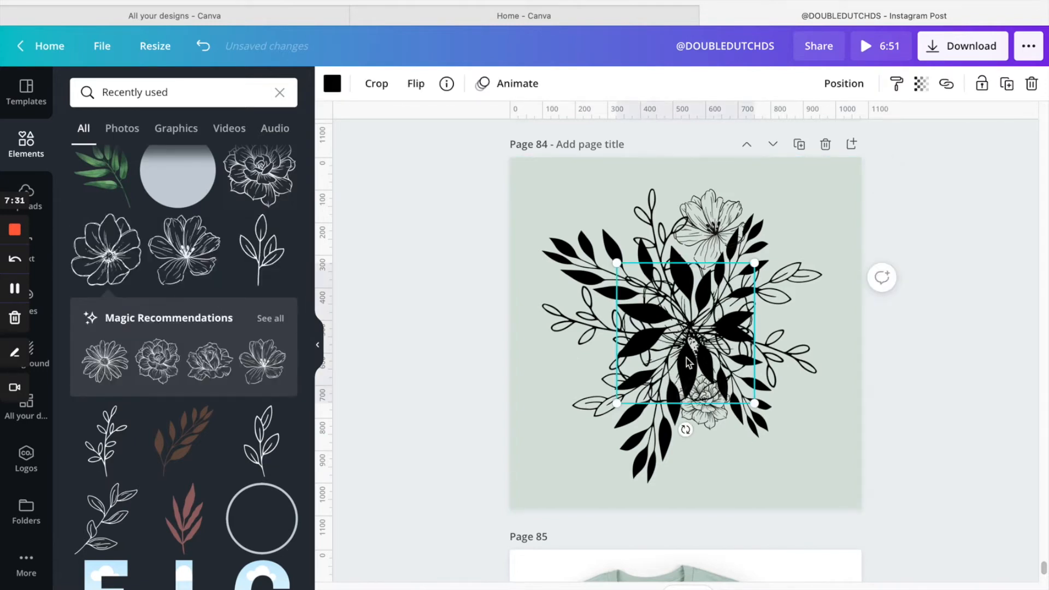
left_click_drag(710, 290, 812, 299)
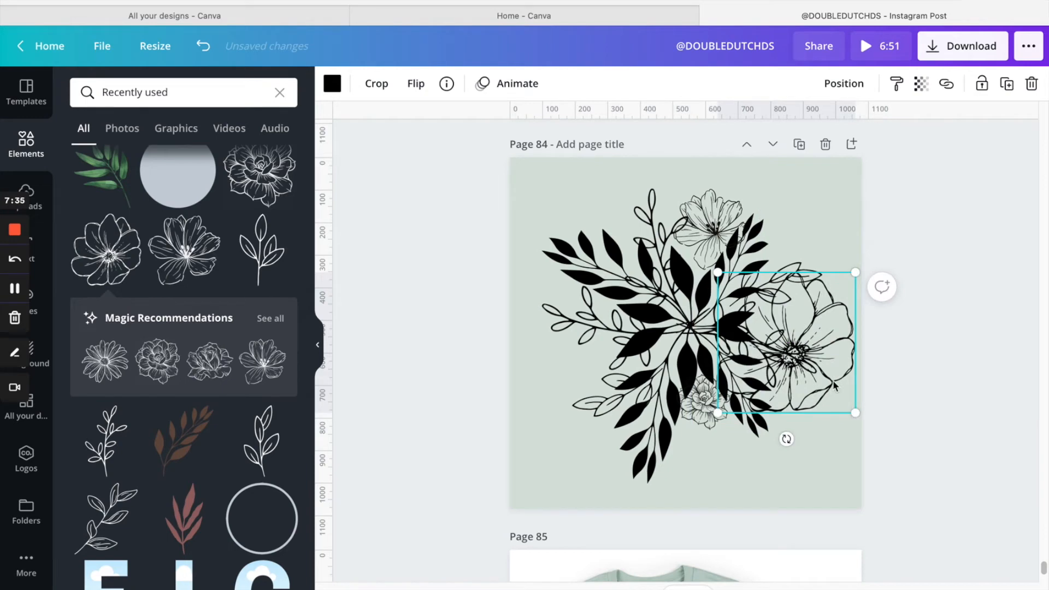
mouse_move(796, 339)
left_mouse_down()
mouse_move(788, 343)
mouse_move(783, 326)
mouse_move(807, 332)
left_mouse_up()
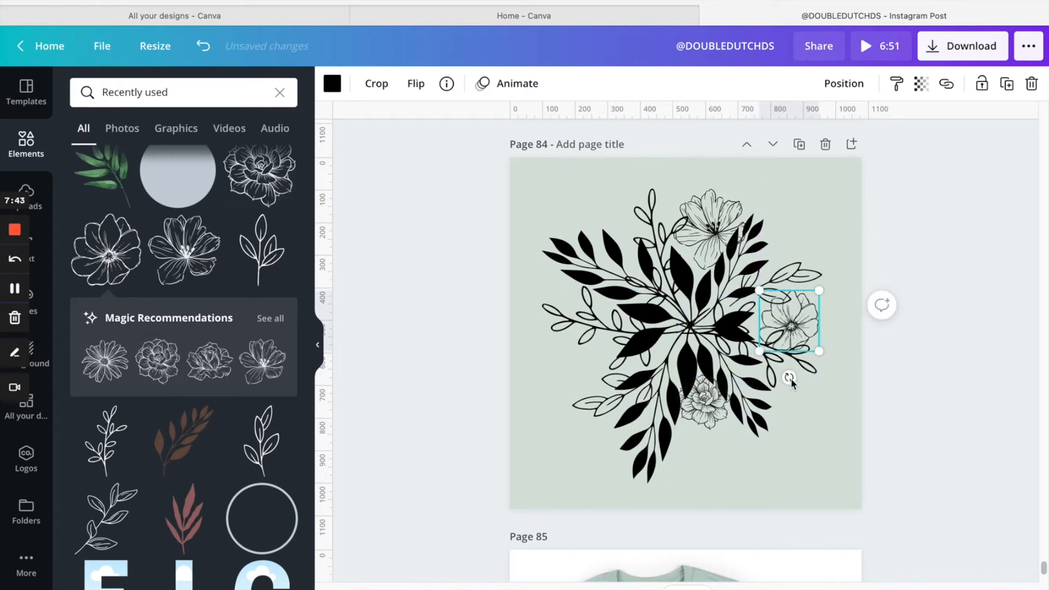
left_click_drag(721, 365, 659, 334)
mouse_move(790, 329)
left_mouse_down()
mouse_move(802, 330)
mouse_move(792, 331)
left_mouse_up()
left_click(818, 432)
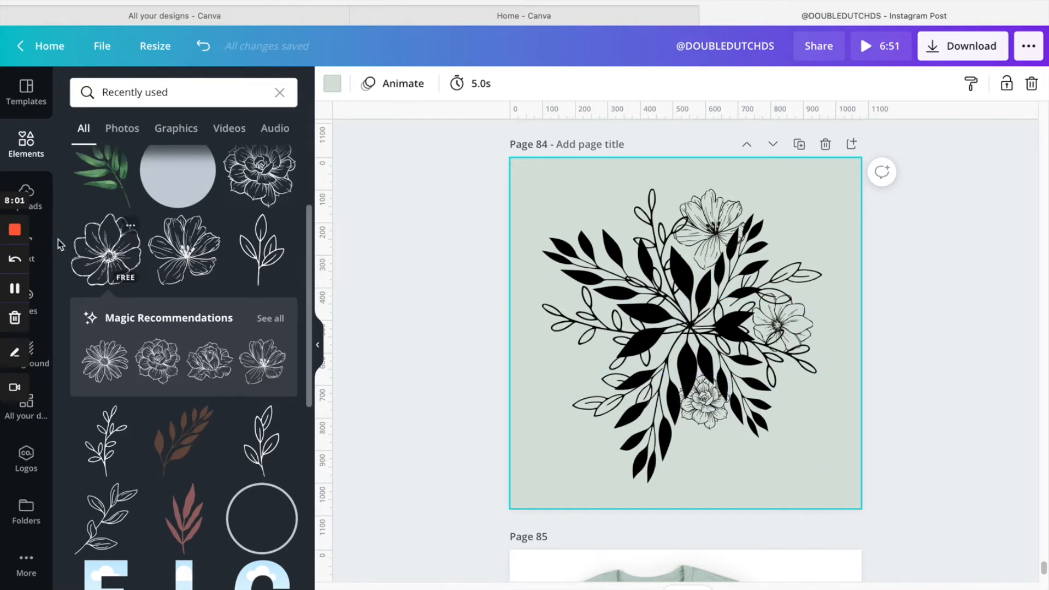
Add a heading reading "grow" over the arrangement and switch it to uppercase.
left_click(41, 252)
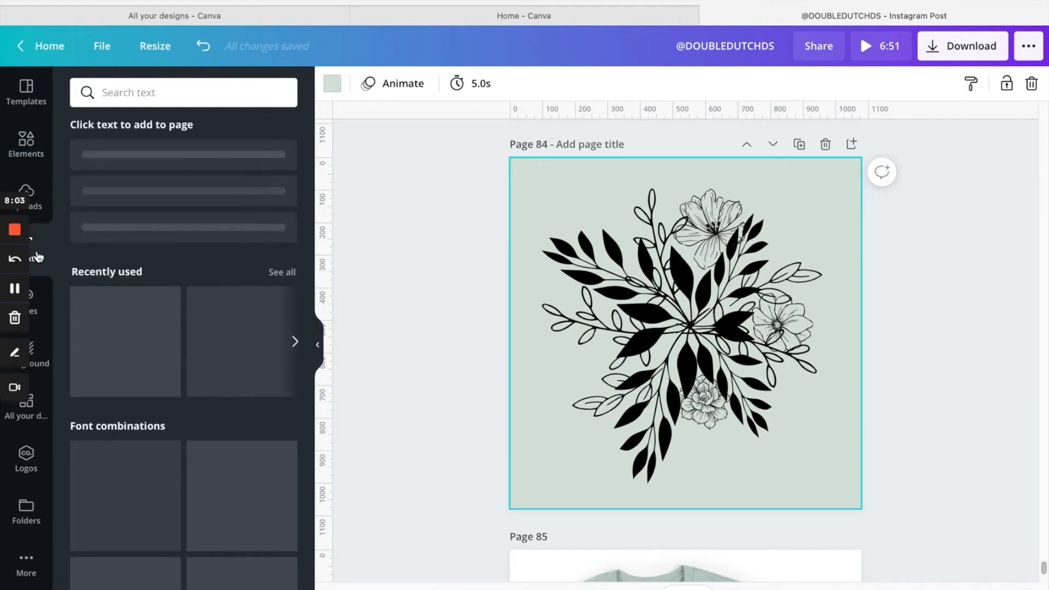
left_click(166, 174)
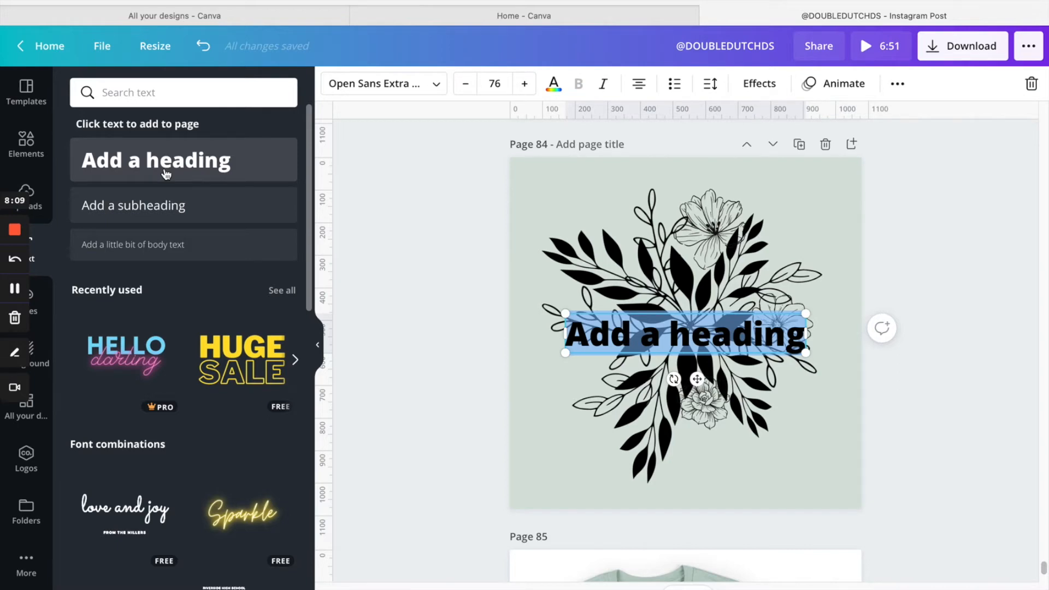
type("grow")
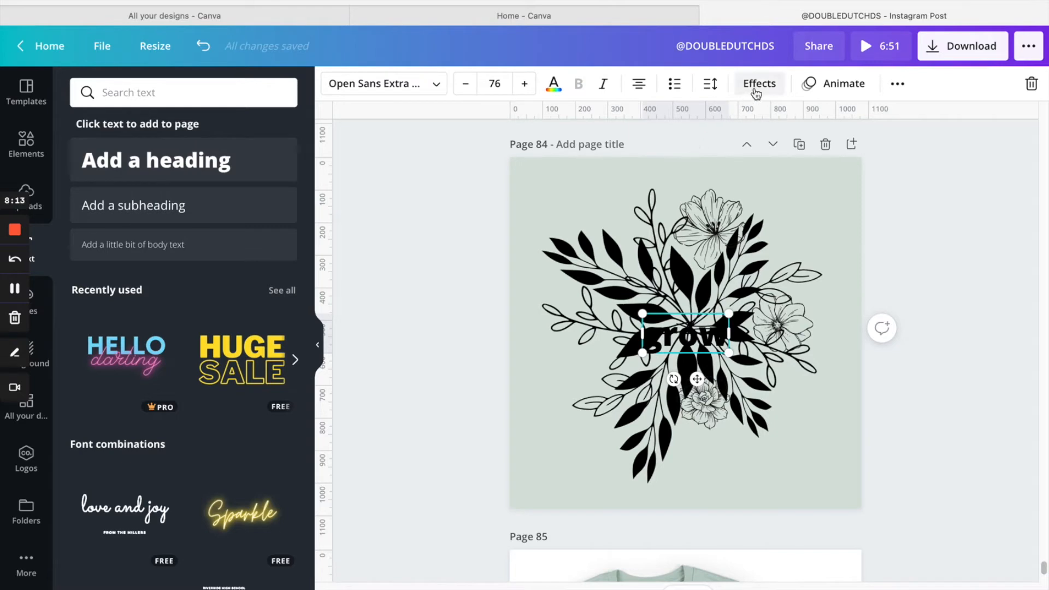
left_click(898, 83)
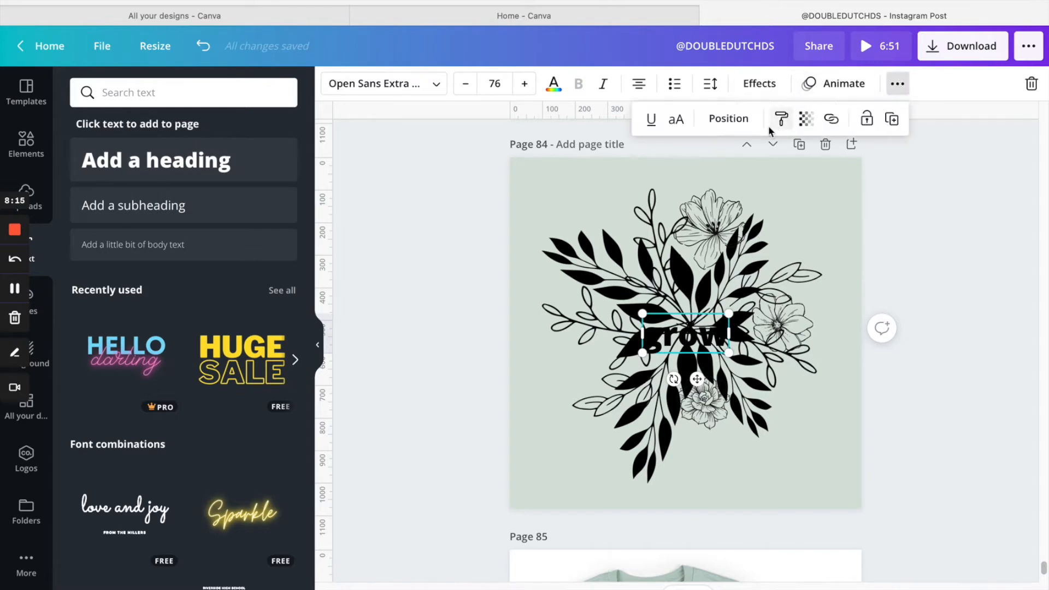
left_click(677, 120)
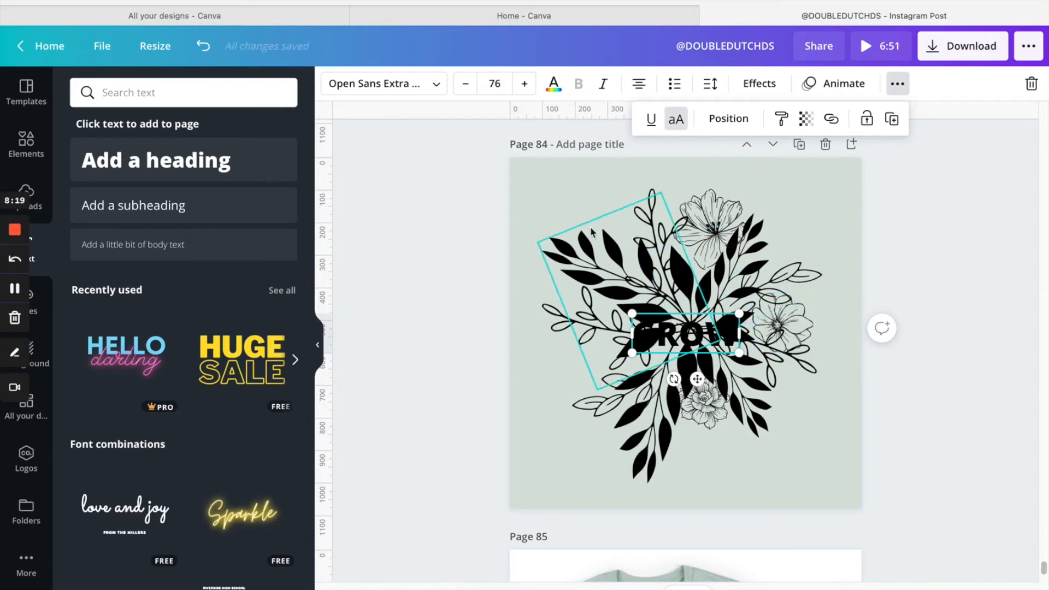
Recolour the GROW heading with the sage green swatch taken from the green T-shirt photo's colours.
left_click(553, 86)
scroll(188, 377, "down", 5)
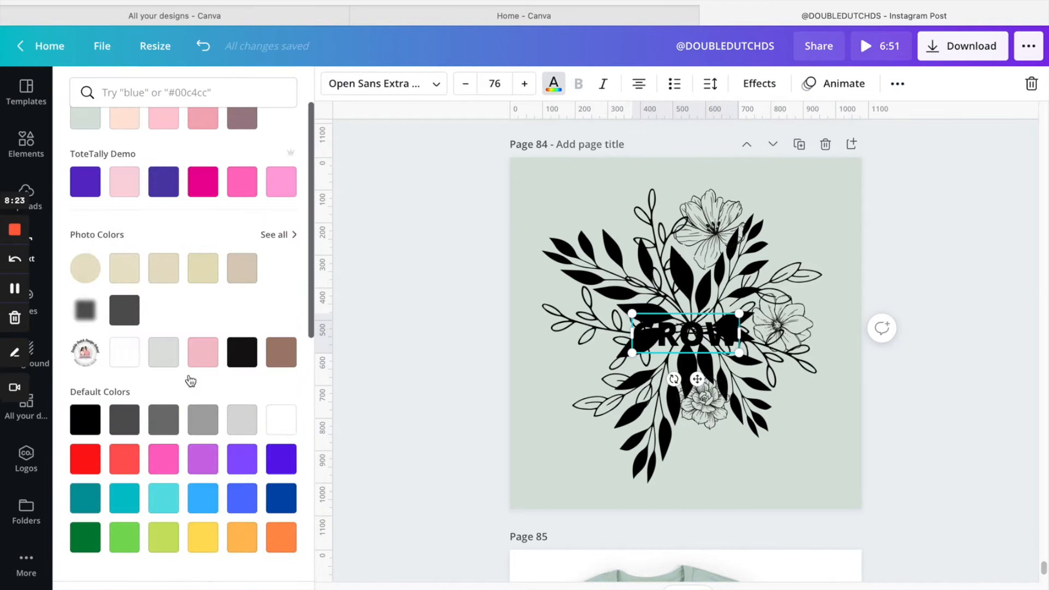
scroll(189, 375, "up", 5)
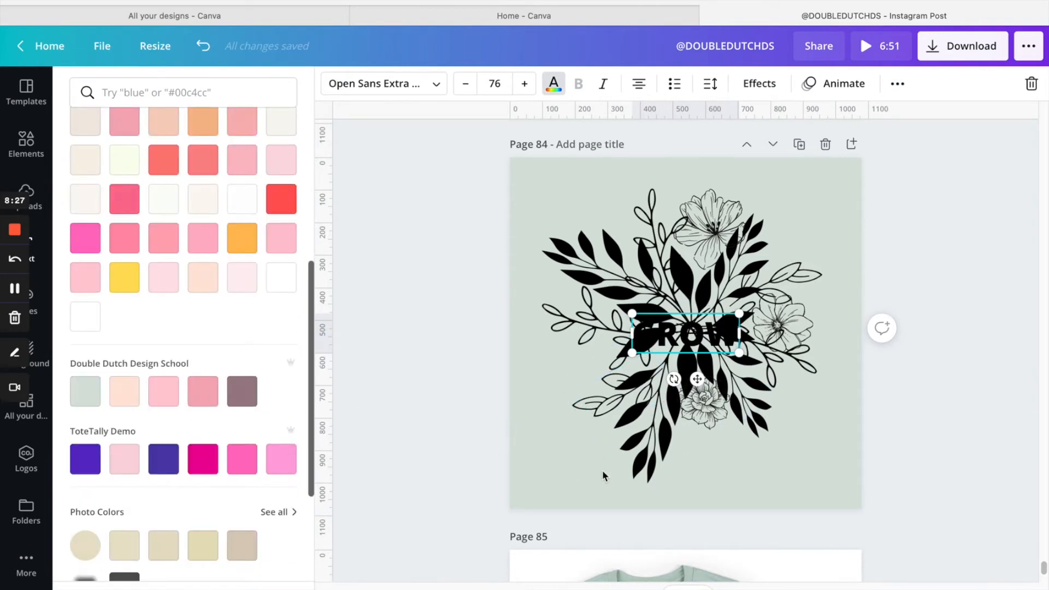
scroll(186, 427, "down", 5)
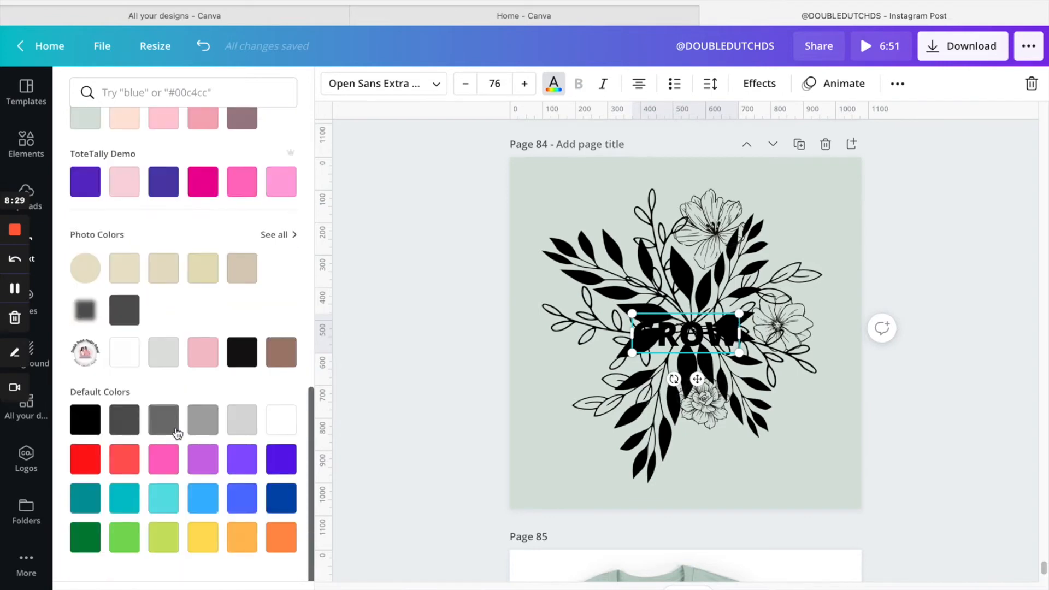
left_click(273, 235)
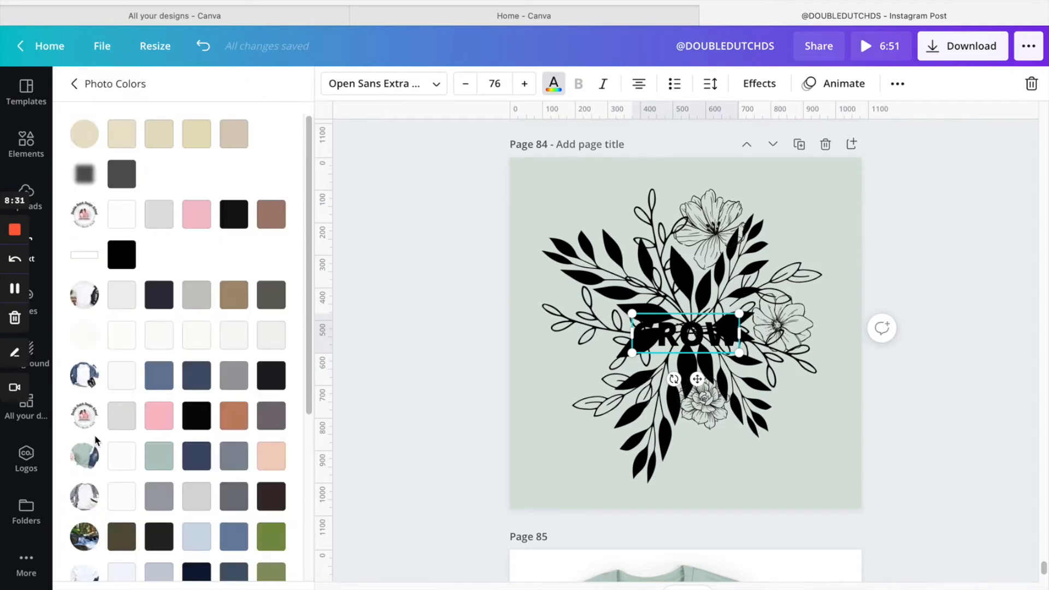
left_click(154, 460)
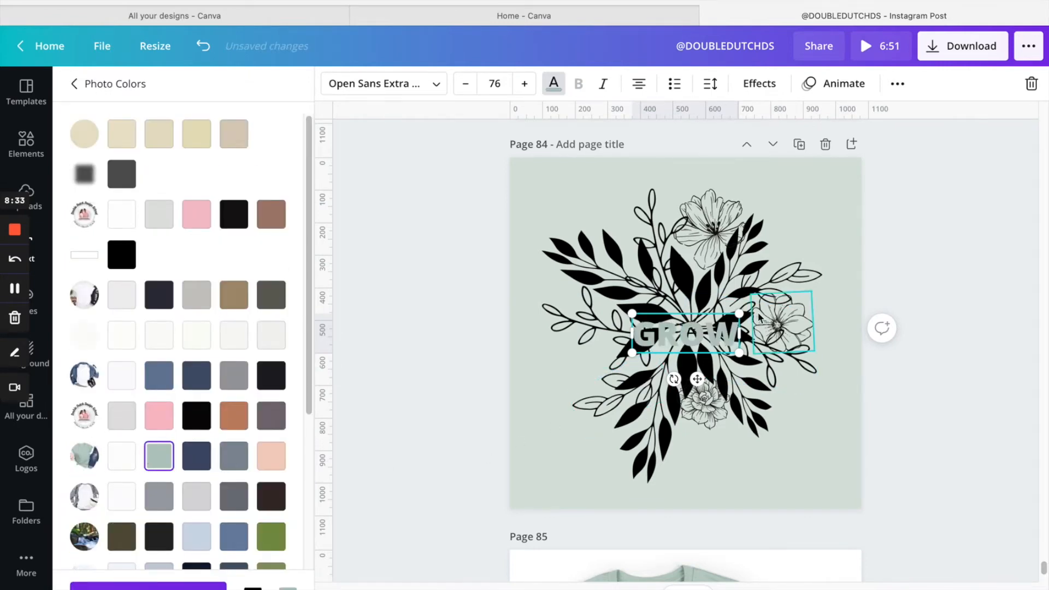
Enlarge the GROW heading to font size 154 and centre it horizontally over the botanical arrangement.
left_click_drag(738, 313, 842, 252)
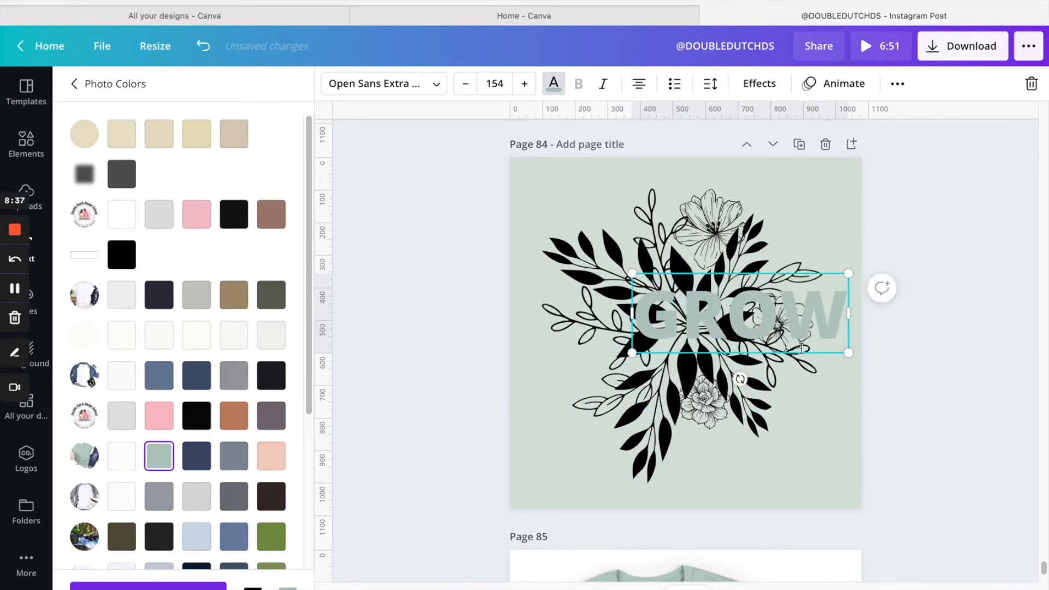
left_click(799, 318)
left_click_drag(798, 318, 747, 335)
left_click(795, 234)
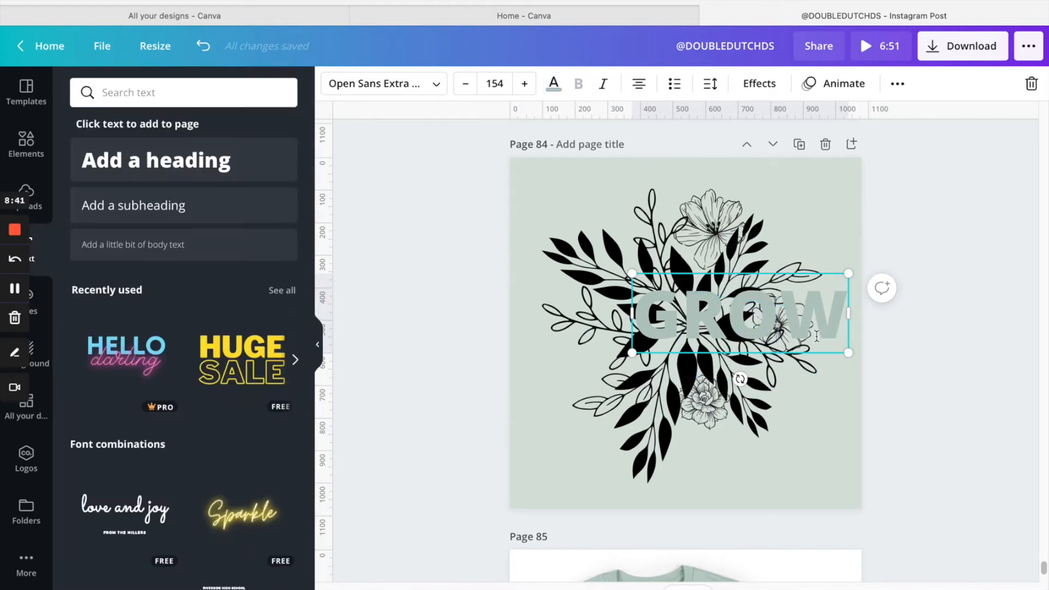
left_click_drag(842, 325, 811, 329)
left_click(715, 344)
left_click(651, 315)
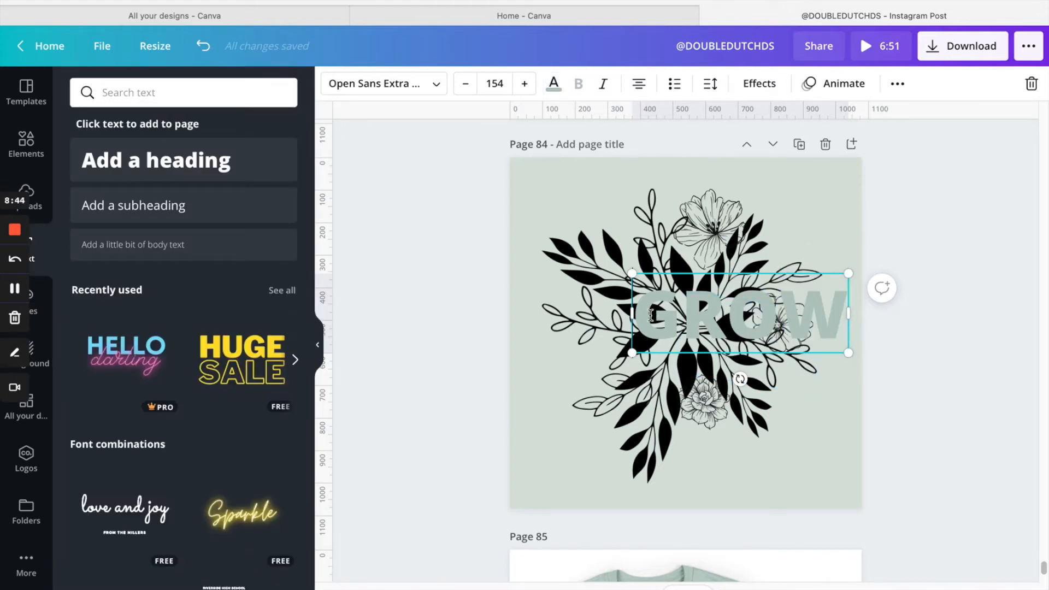
left_click(660, 253)
left_click(820, 318)
left_click_drag(745, 300, 753, 307)
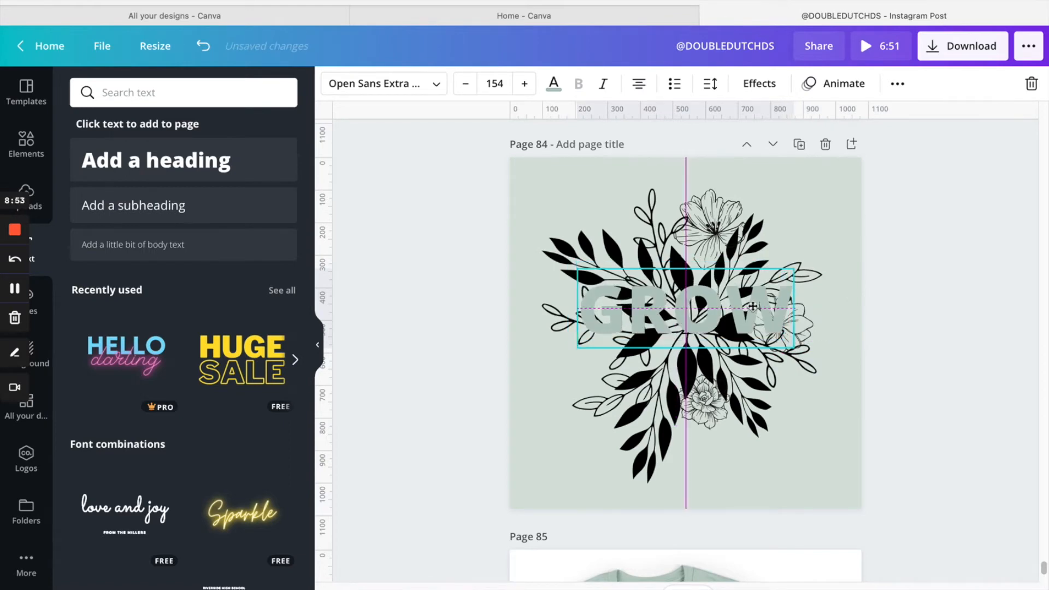
left_click_drag(753, 307, 753, 307)
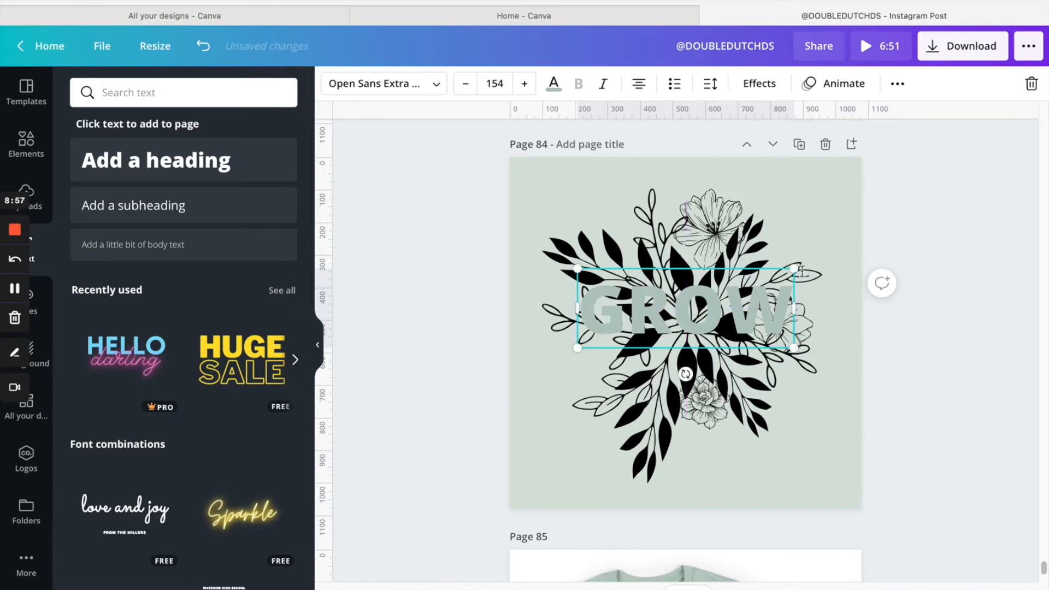
Enlarge the GROW heading to font size 165 and re-centre it slightly higher, over the arrangement's upper middle.
left_click_drag(794, 269, 810, 263)
left_click(20, 285)
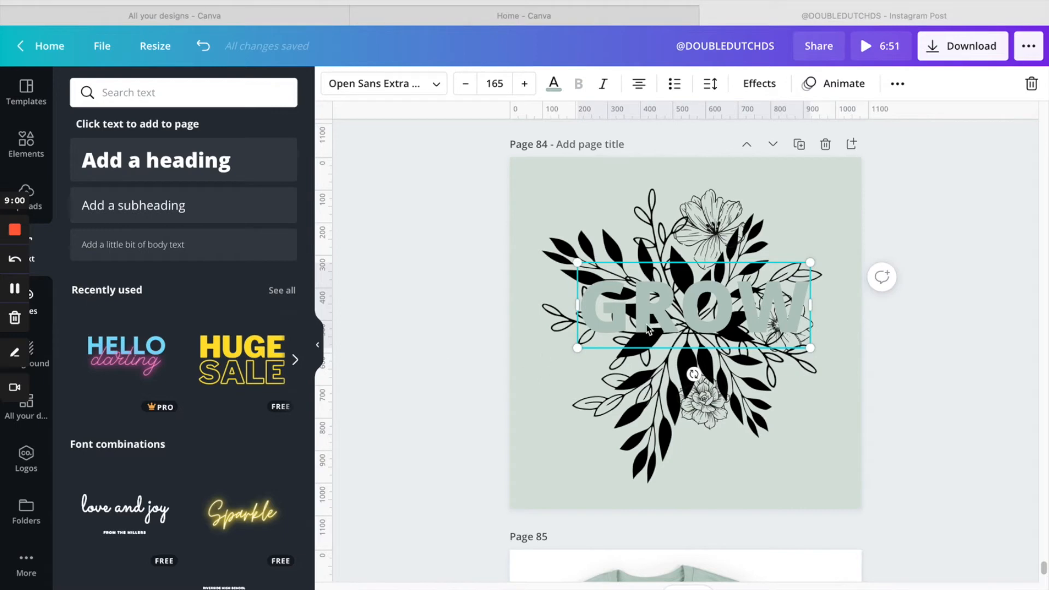
left_click(688, 299)
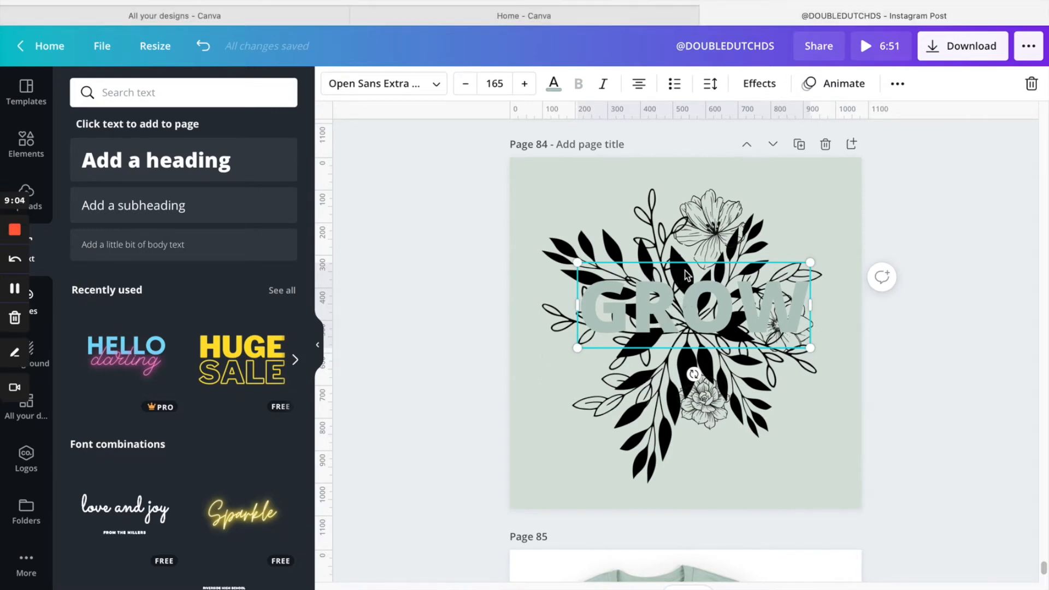
left_click_drag(741, 307, 710, 291)
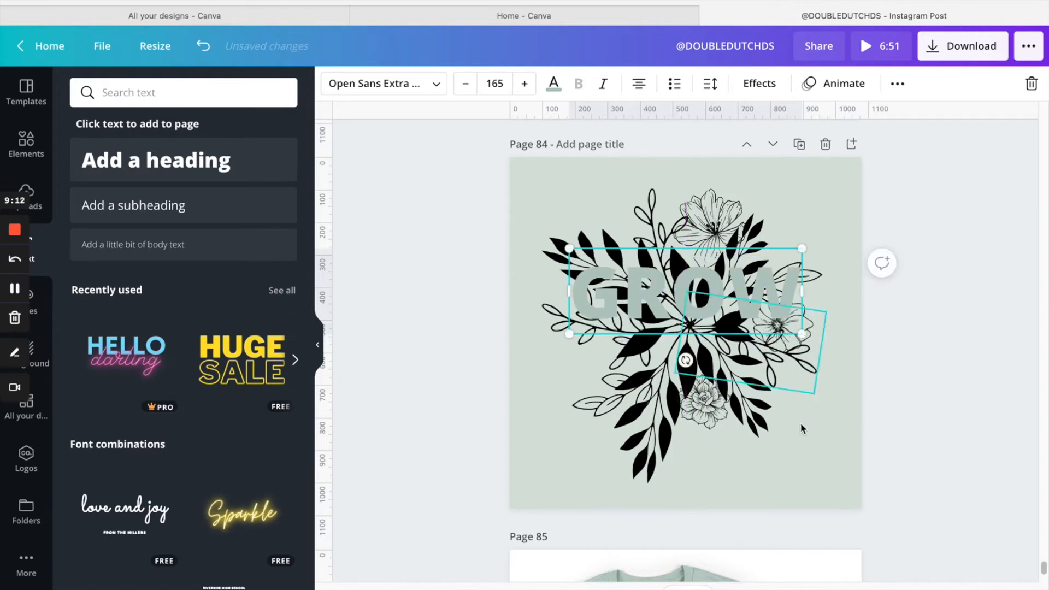
left_click(809, 434)
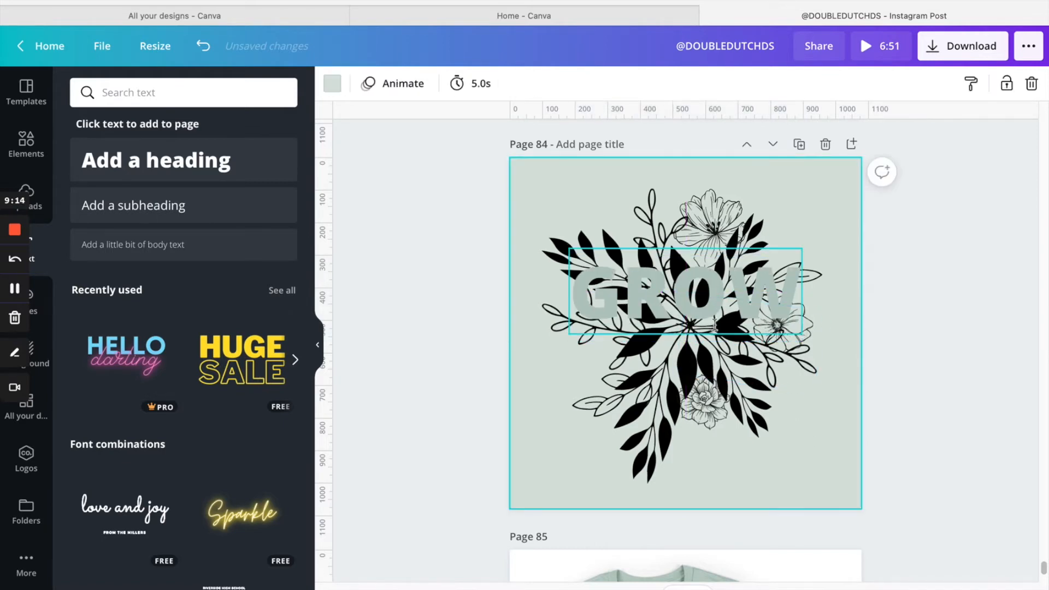
Duplicate the GROW heading, place the copy centred directly below it and change its text to GIRL.
left_click(704, 294)
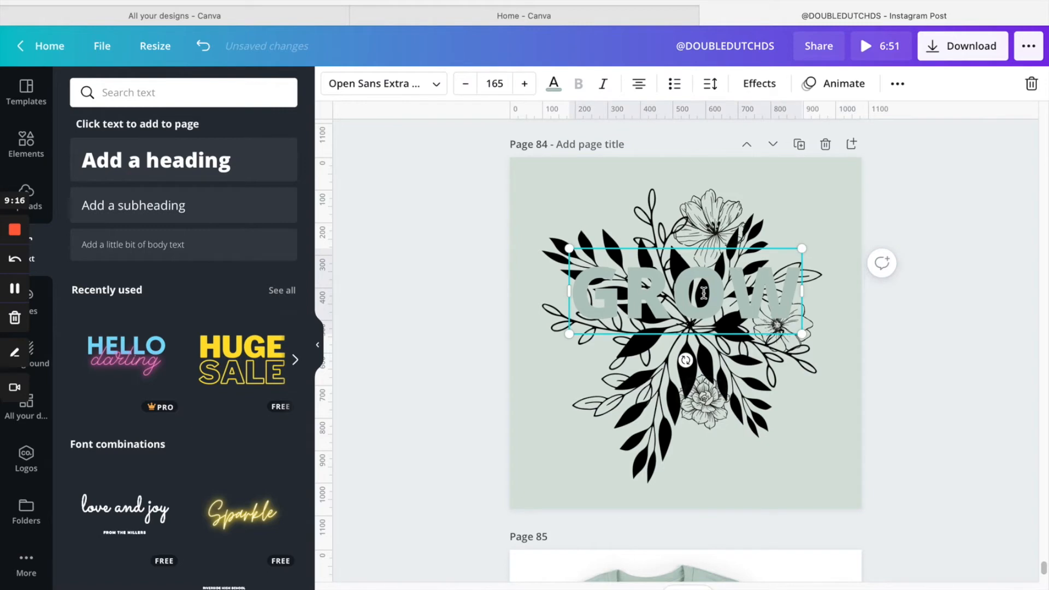
key("super+d")
left_click_drag(701, 290, 694, 348)
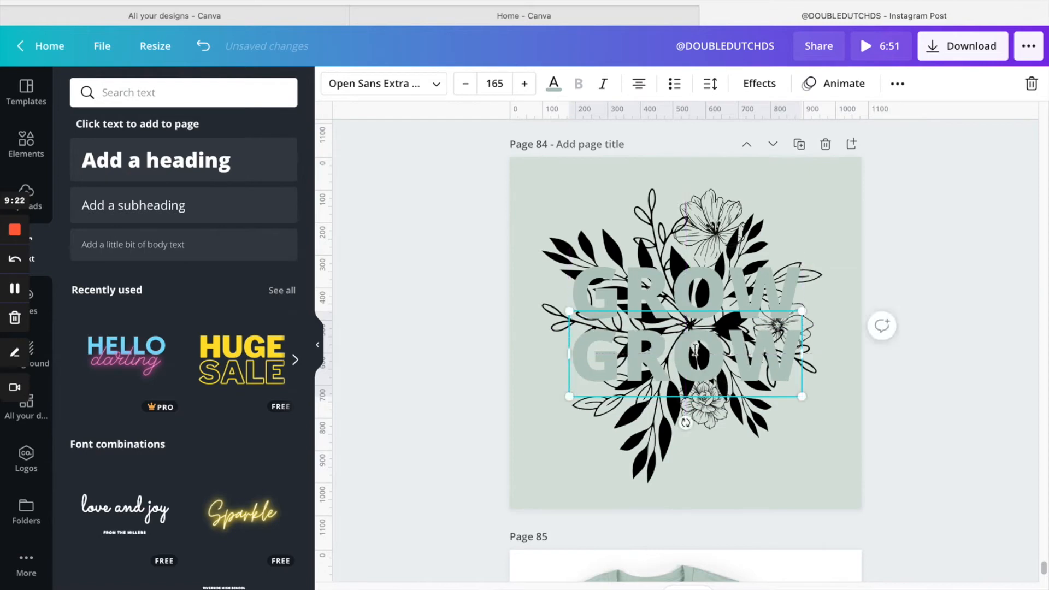
double_click(695, 349)
type("GIRL")
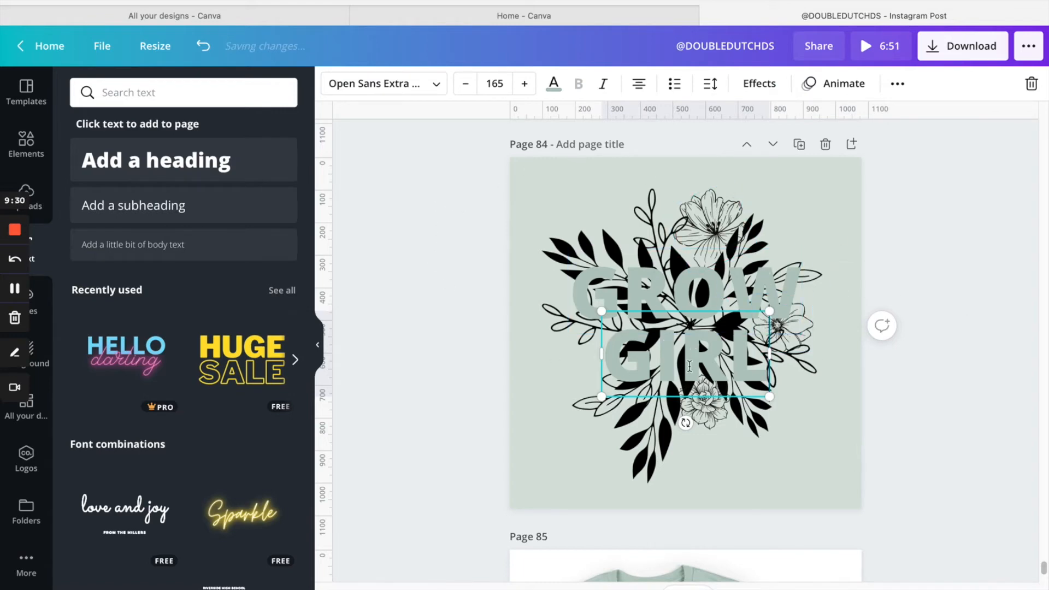
Place two vertical guides on the page along the left and right edges of the GROW heading.
left_click_drag(535, 169, 803, 186)
left_click_drag(326, 102, 576, 186)
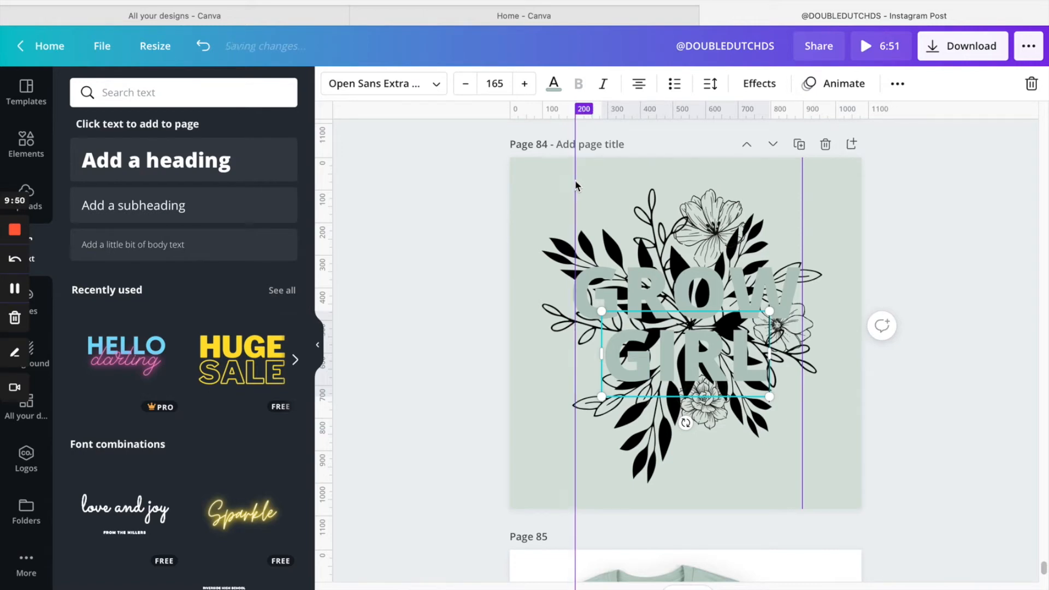
left_click_drag(575, 184, 575, 185)
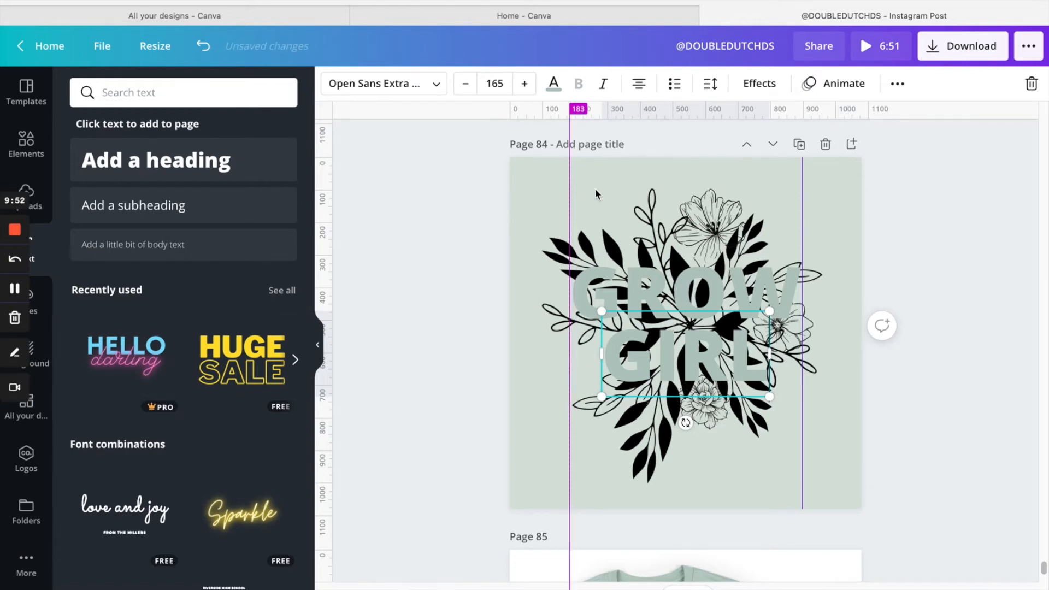
Enlarge the GROW heading slightly to font size 167 so its lettering spans the two guides.
left_click(619, 257)
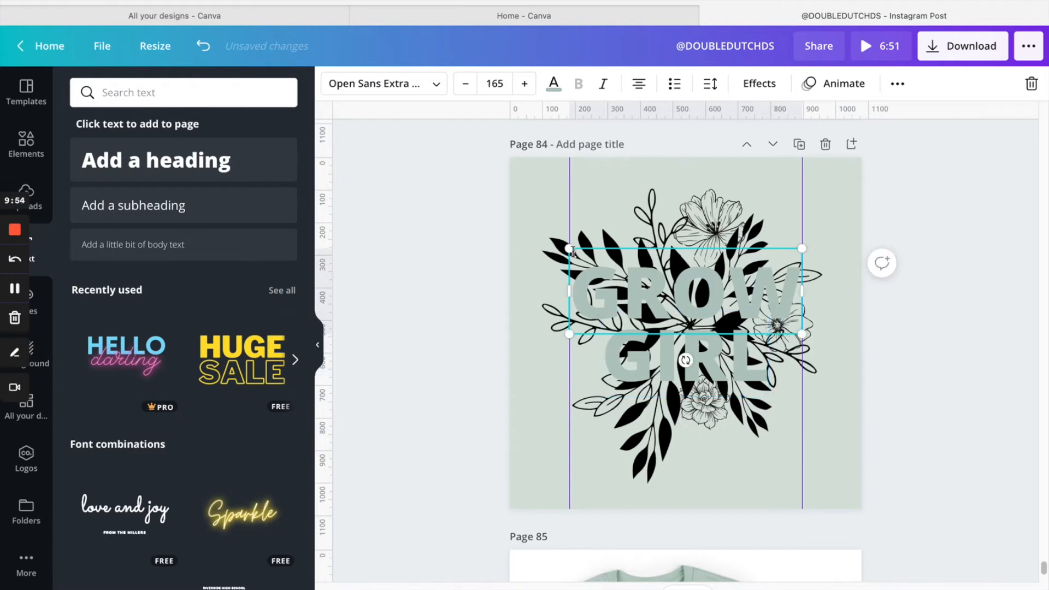
mouse_move(570, 250)
left_mouse_down()
mouse_move(562, 244)
mouse_move(569, 250)
left_mouse_up()
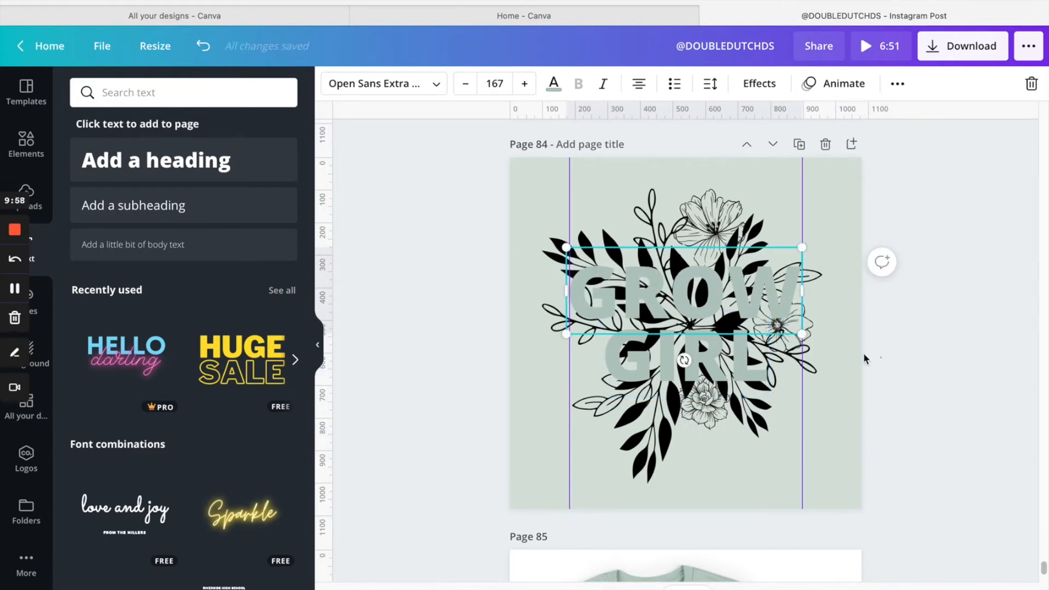
left_click(826, 350)
left_click(783, 299)
left_click_drag(807, 249, 805, 247)
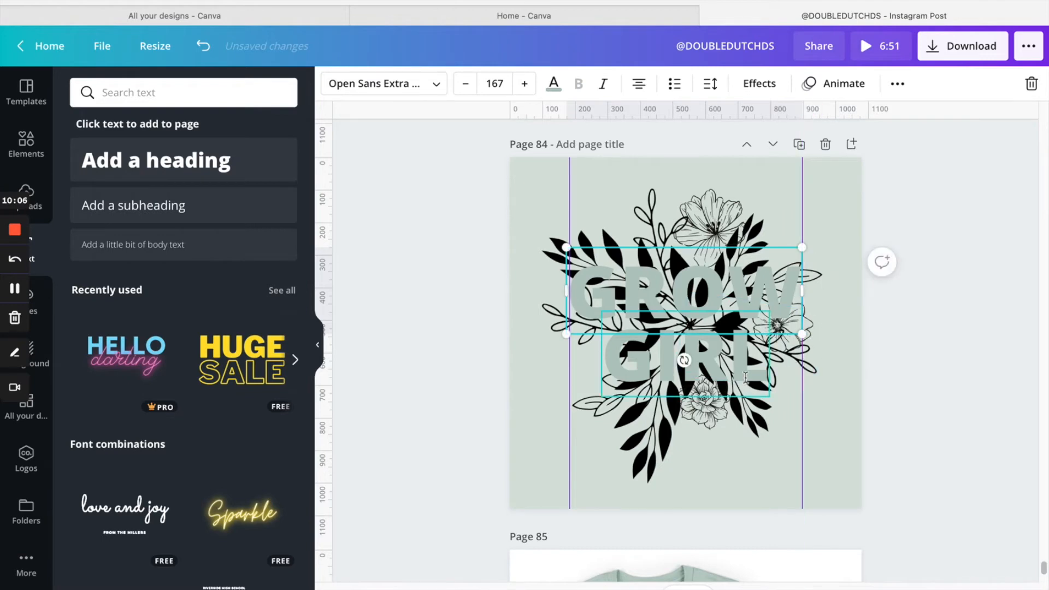
Widen the GIRL text box on both sides beyond the guides and set its letter spacing to 183.
left_click(746, 380)
left_click_drag(769, 357, 827, 359)
left_click_drag(601, 354, 555, 349)
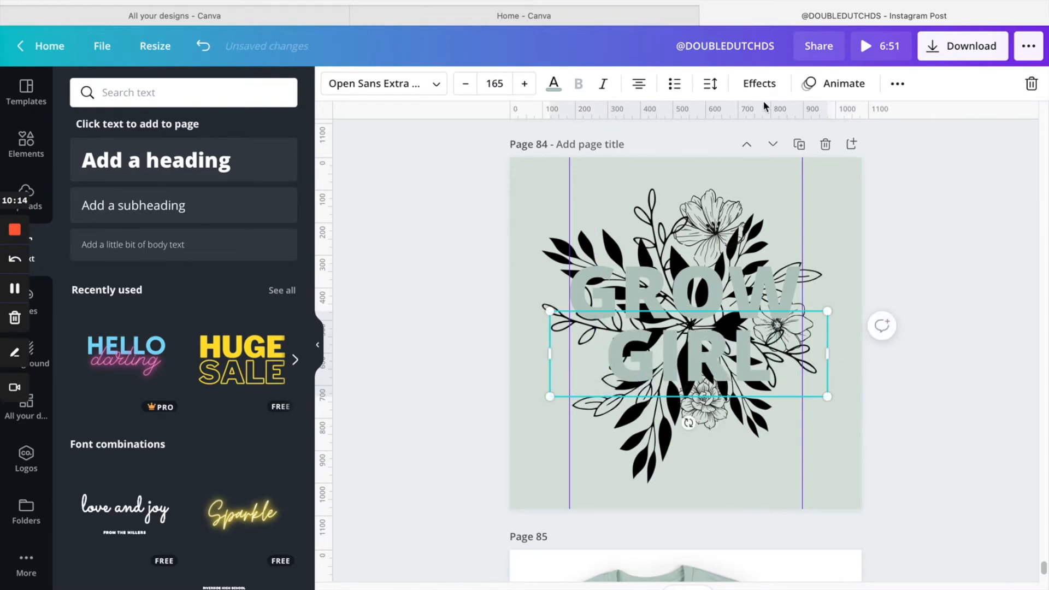
left_click(711, 87)
mouse_move(824, 134)
left_mouse_down()
mouse_move(857, 130)
mouse_move(836, 131)
left_mouse_up()
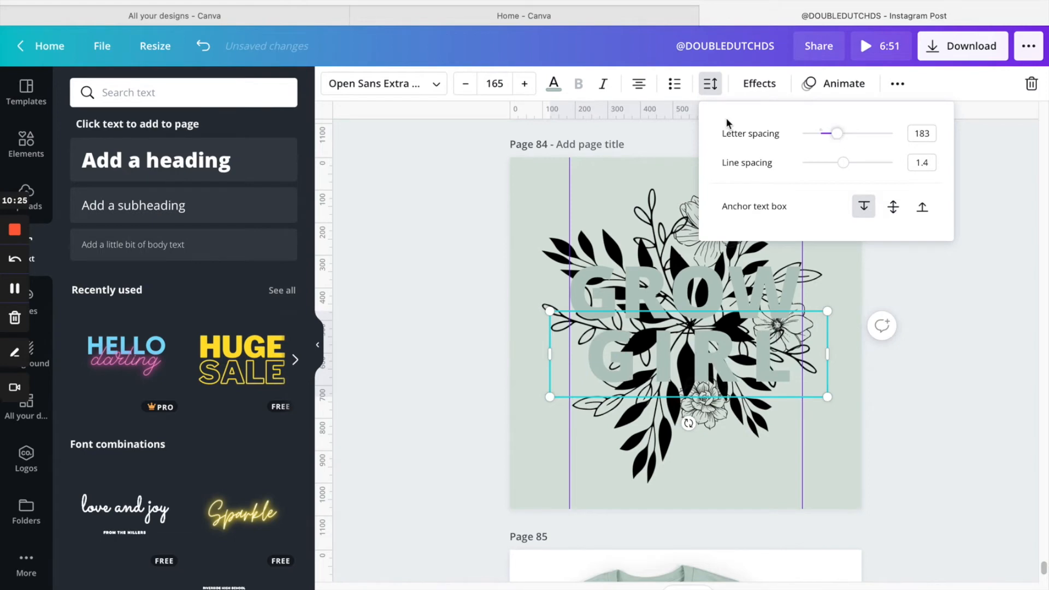
Left-align GIRL, move it against the left guide under GROW and set its letter spacing to 327.
left_click(638, 84)
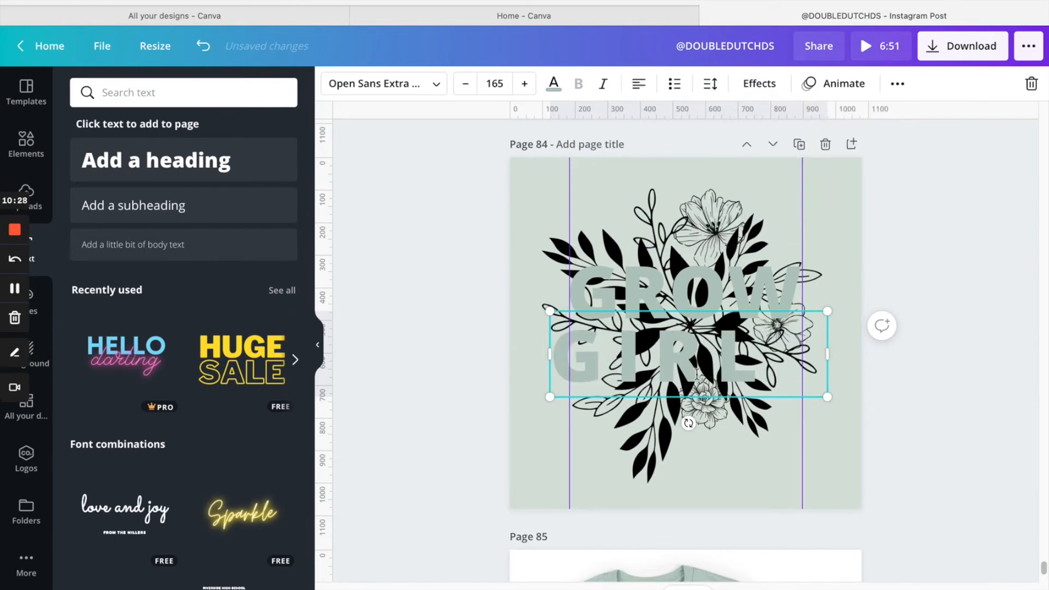
left_click_drag(697, 373, 714, 371)
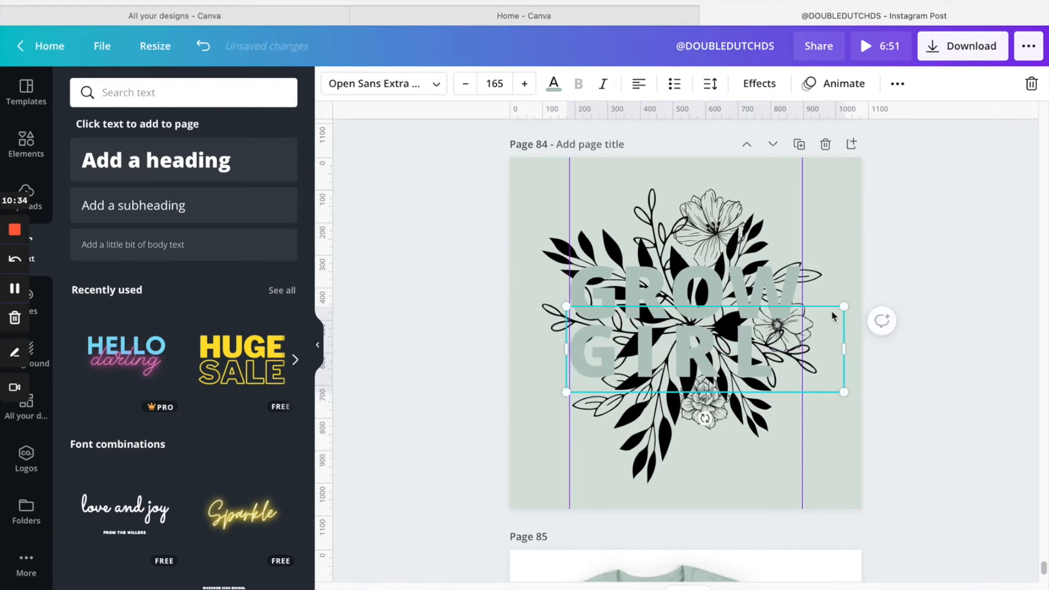
left_click(747, 88)
left_click(711, 84)
left_click_drag(807, 134, 853, 136)
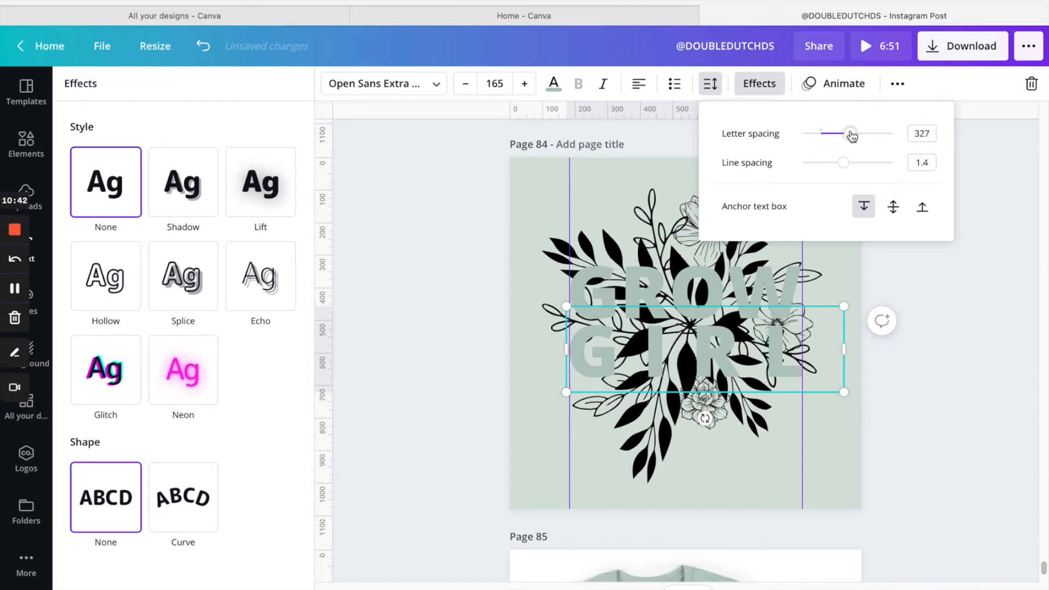
left_click(825, 448)
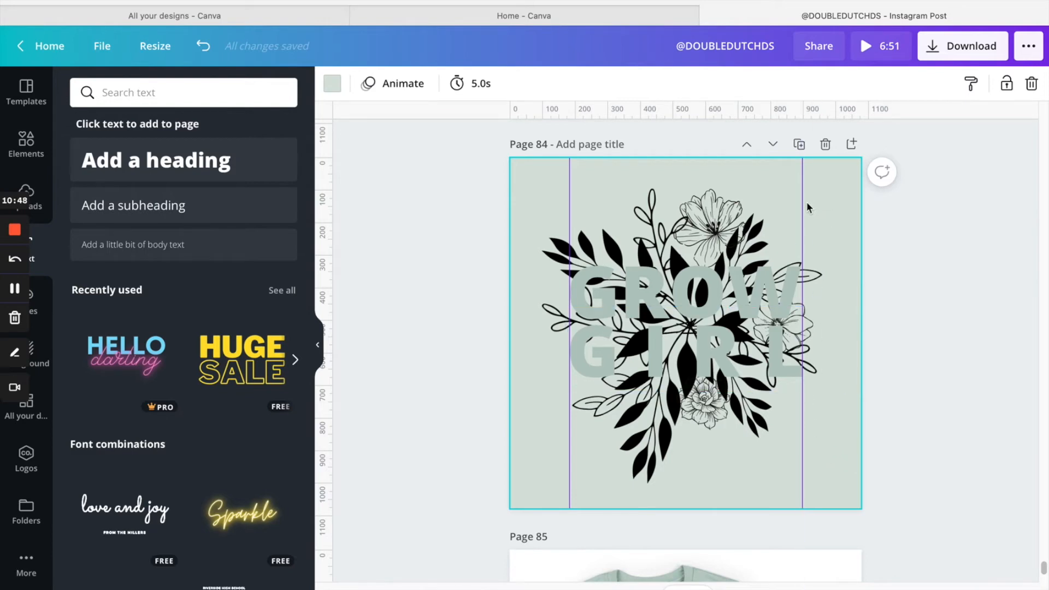
Remove both vertical guides from the page.
left_click_drag(816, 212, 975, 207)
left_click_drag(492, 220, 461, 218)
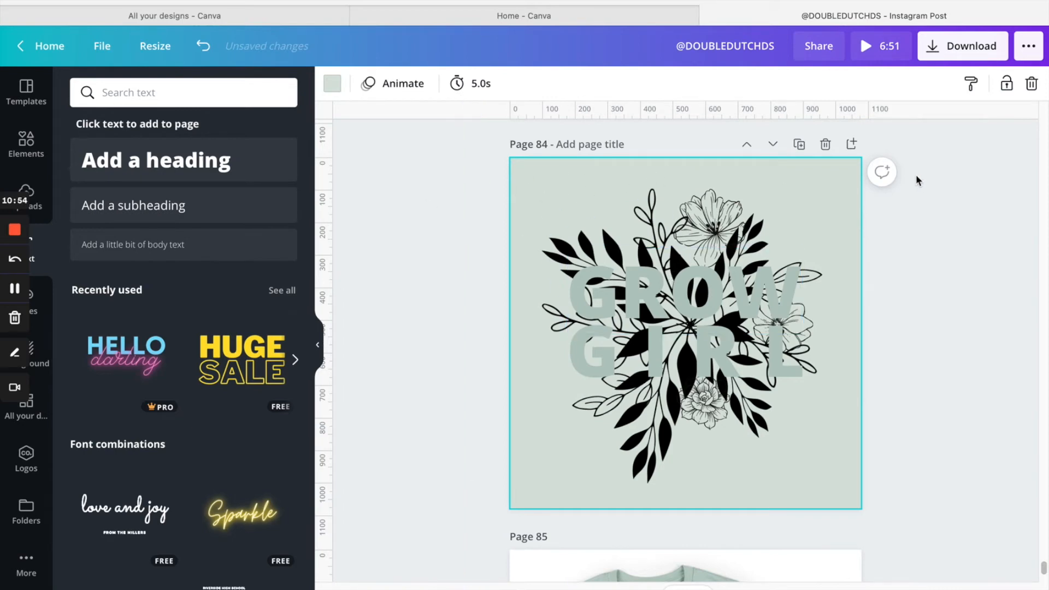
Copy the GROW heading and paste a duplicate over the original.
left_click(708, 291)
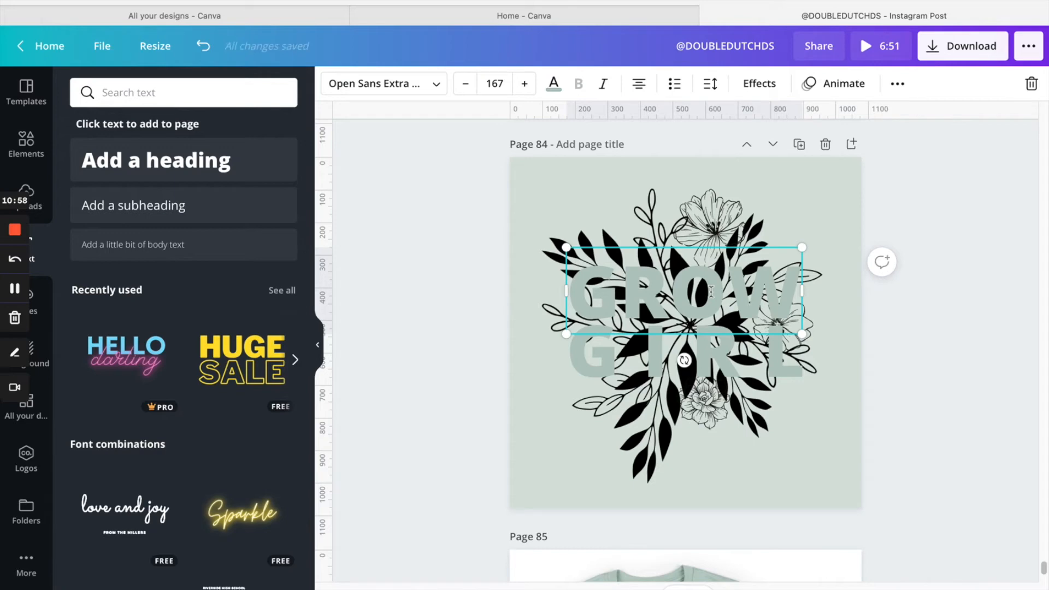
right_click(711, 291)
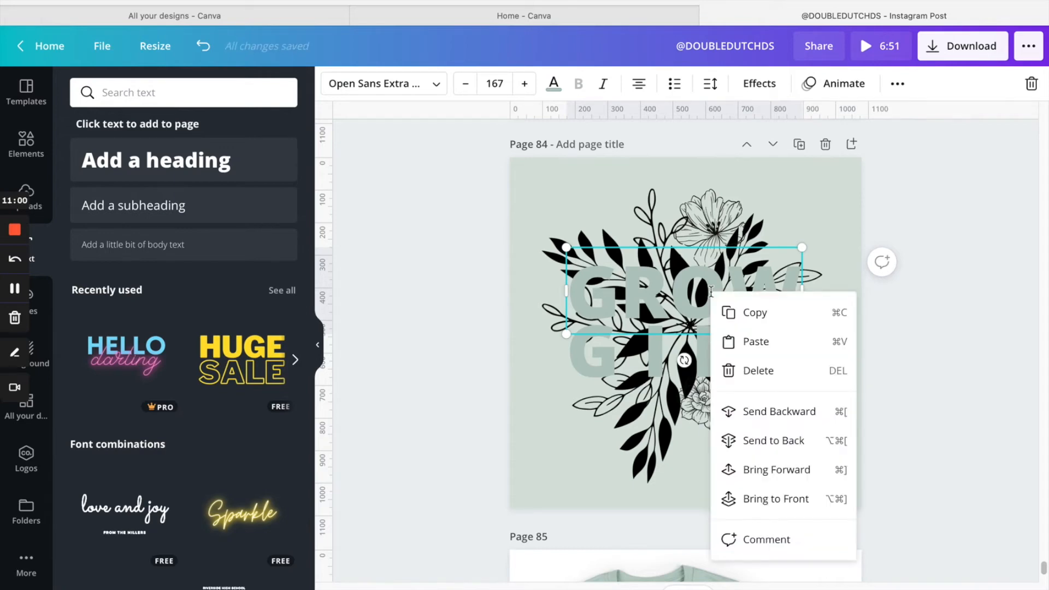
left_click(772, 321)
key("super+v")
right_click(769, 307)
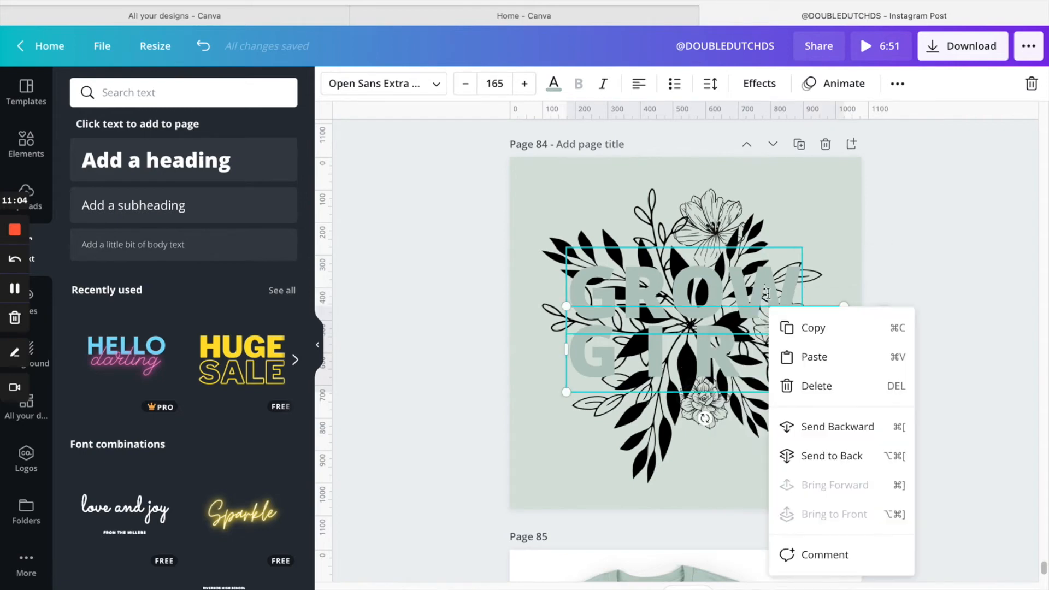
left_click(814, 356)
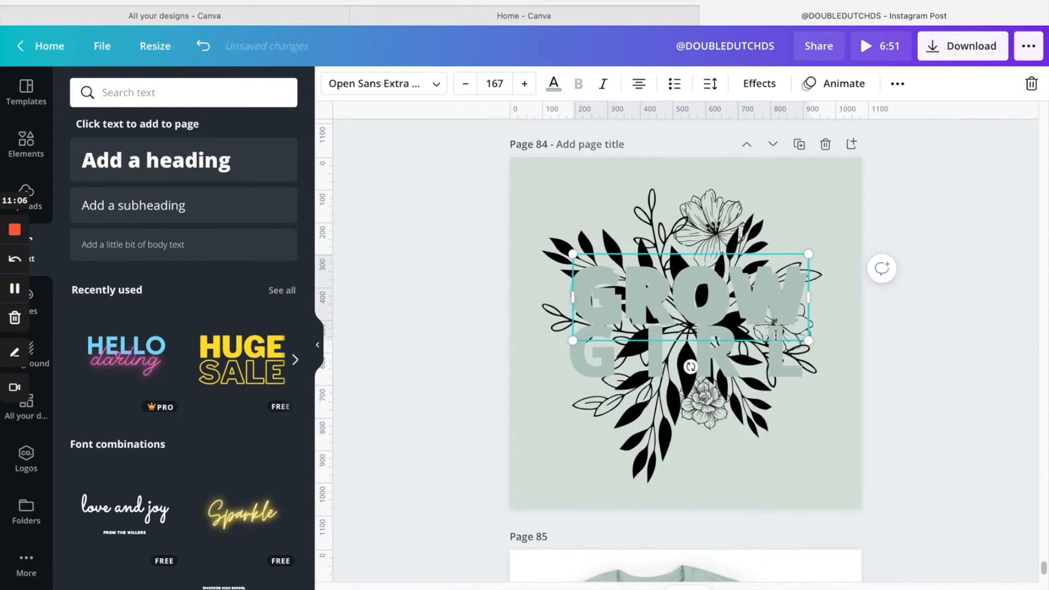
Apply the Splice text effect to the duplicate GROW heading.
left_click(761, 84)
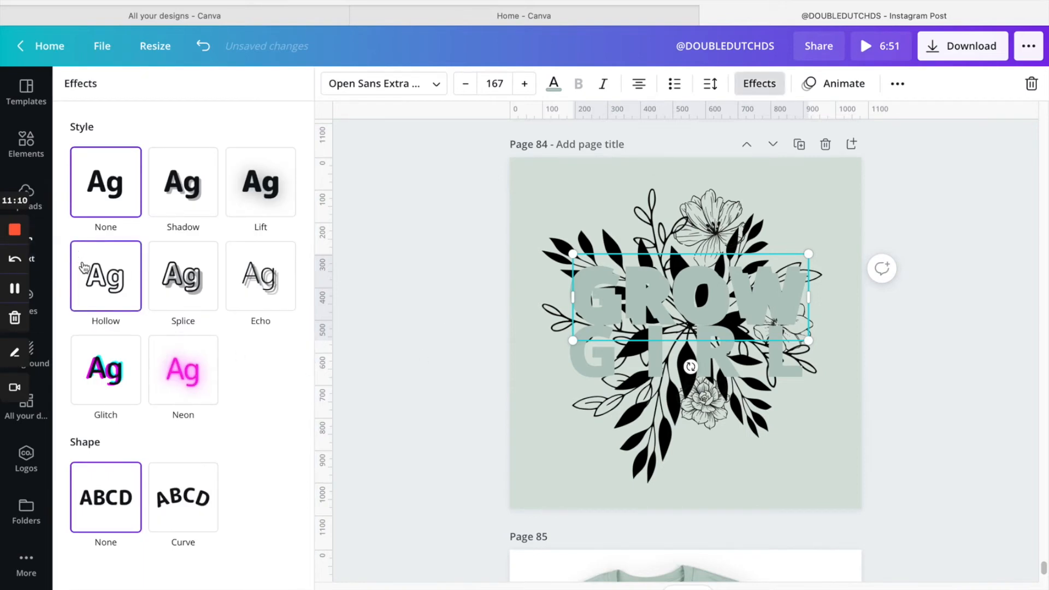
left_click(189, 282)
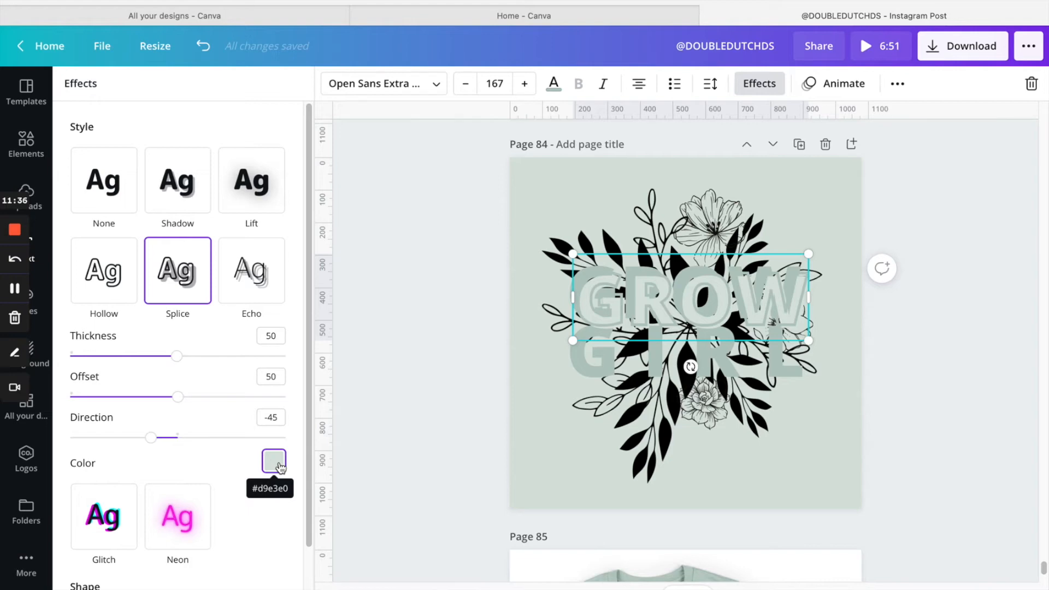
left_click(274, 462)
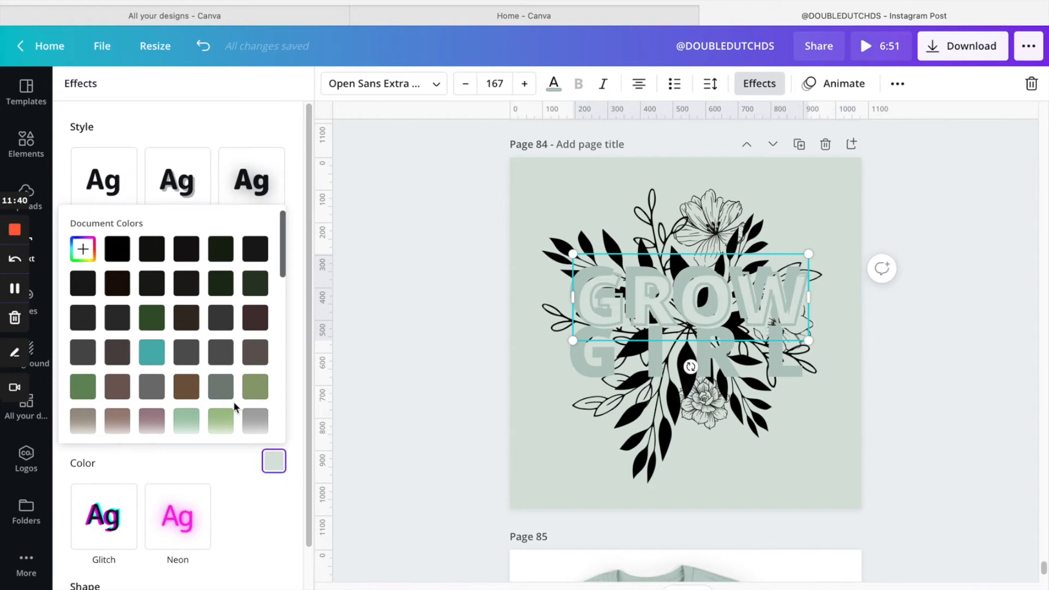
scroll(235, 407, "down", 5)
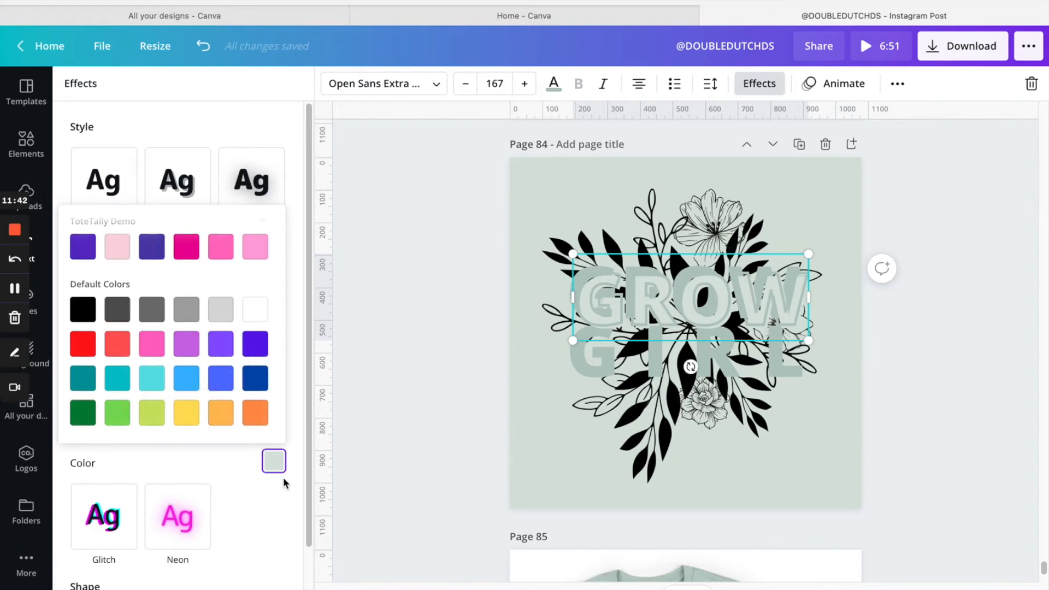
left_click(642, 292)
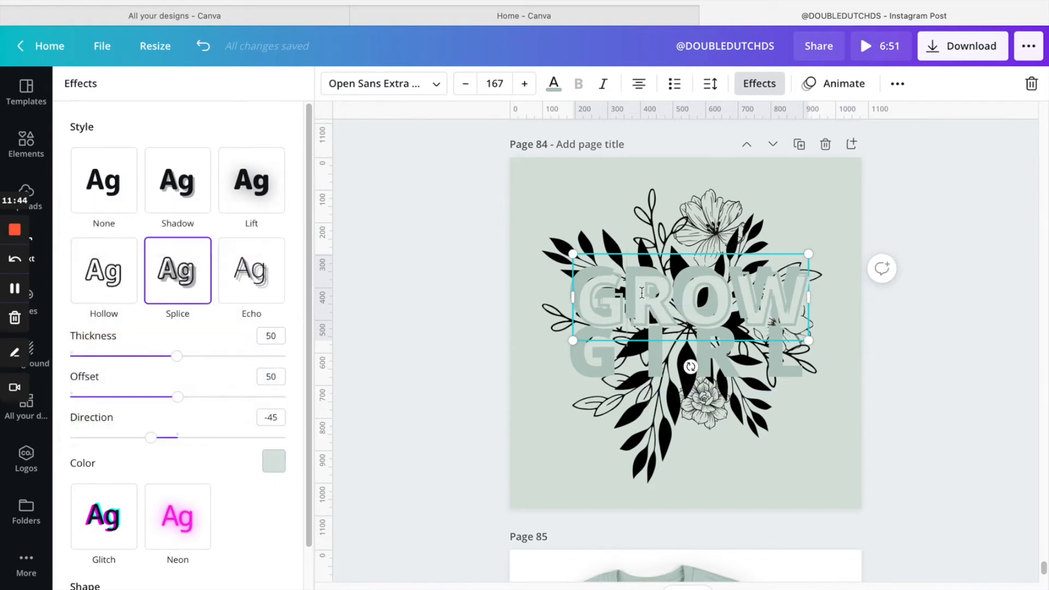
key("Escape")
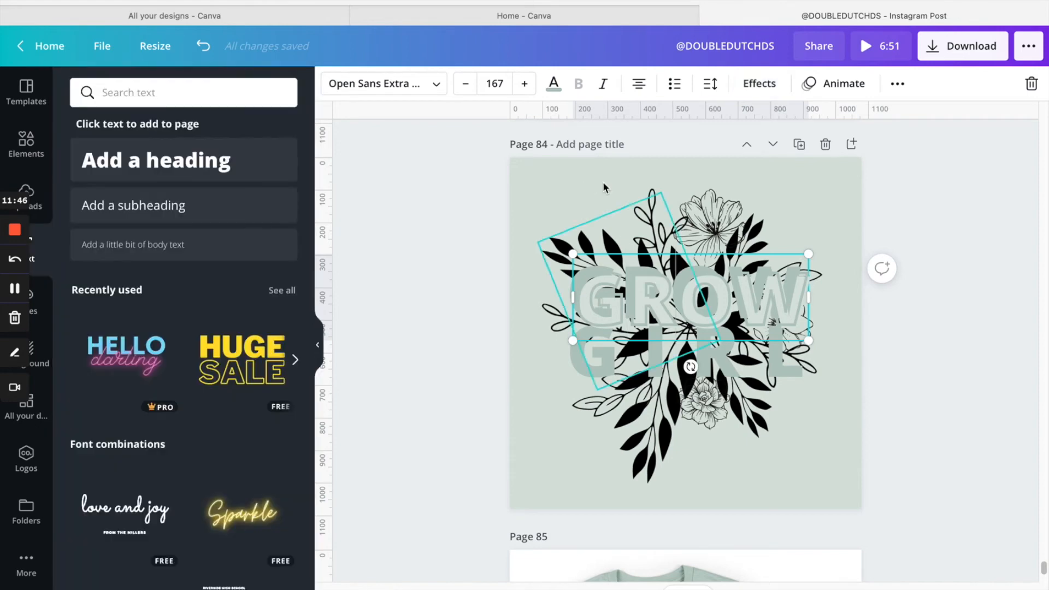
Copy the hex code #B5C8C1 of the GIRL text colour.
left_click(554, 86)
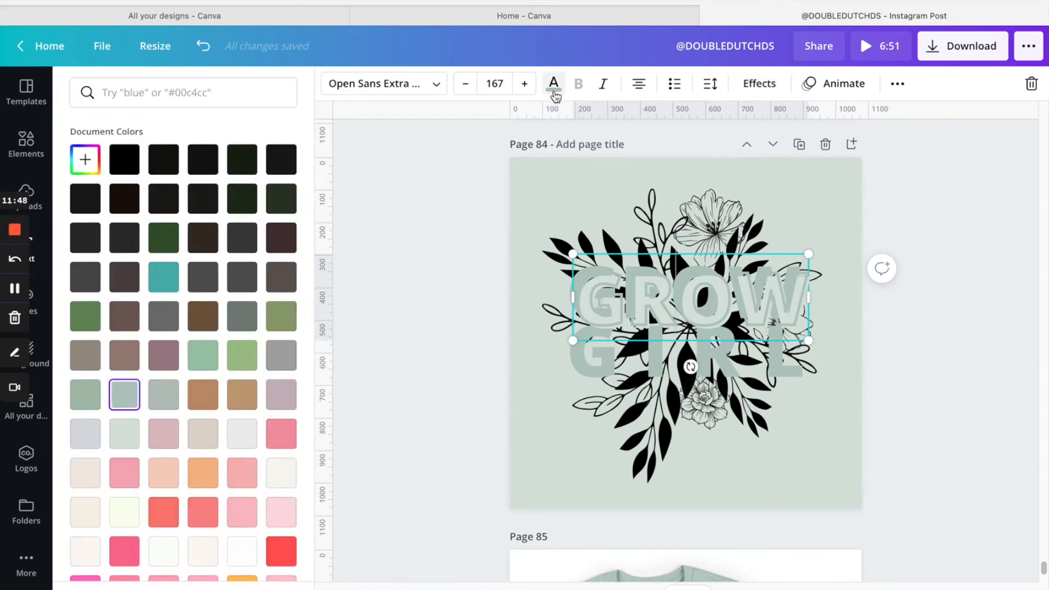
left_click(601, 364)
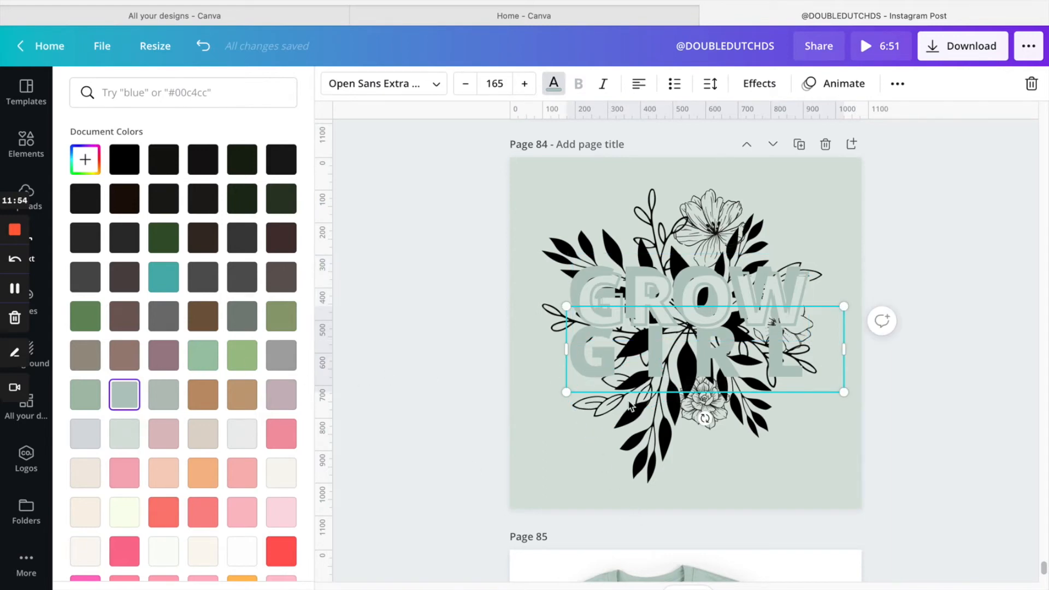
left_click(124, 389)
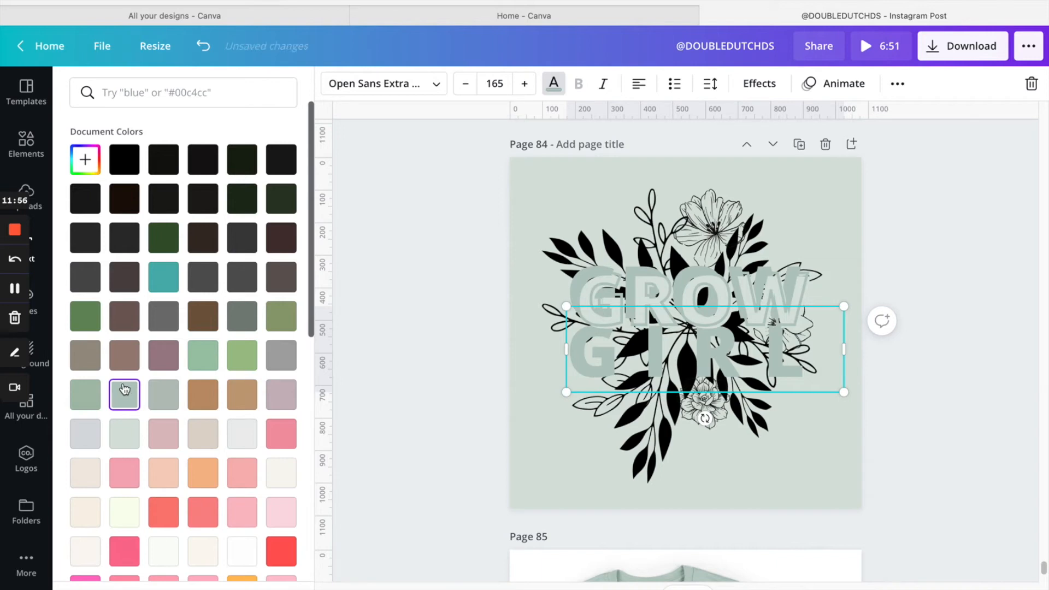
left_click(84, 162)
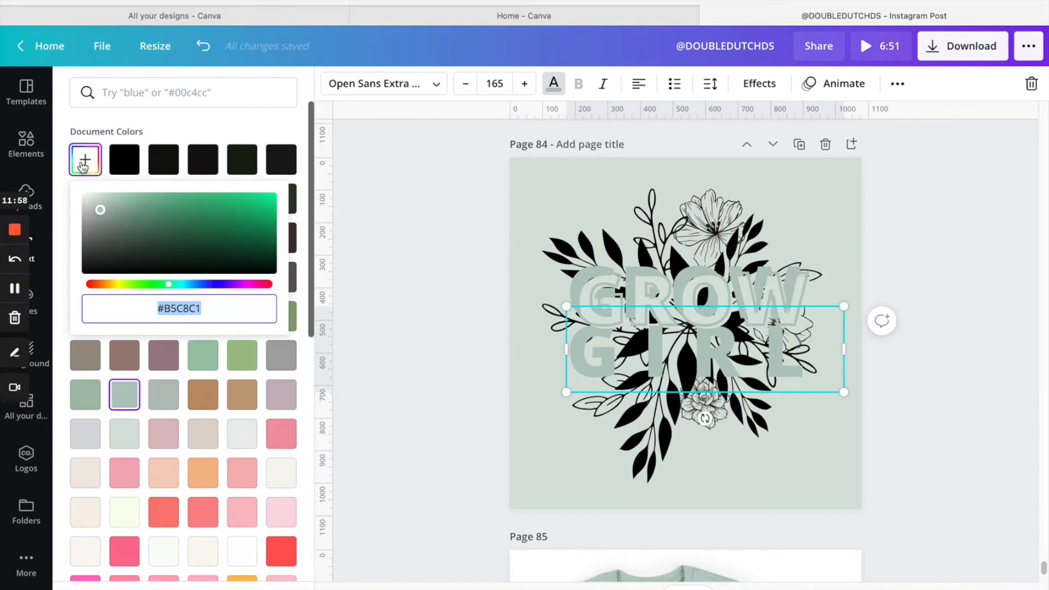
right_click(179, 309)
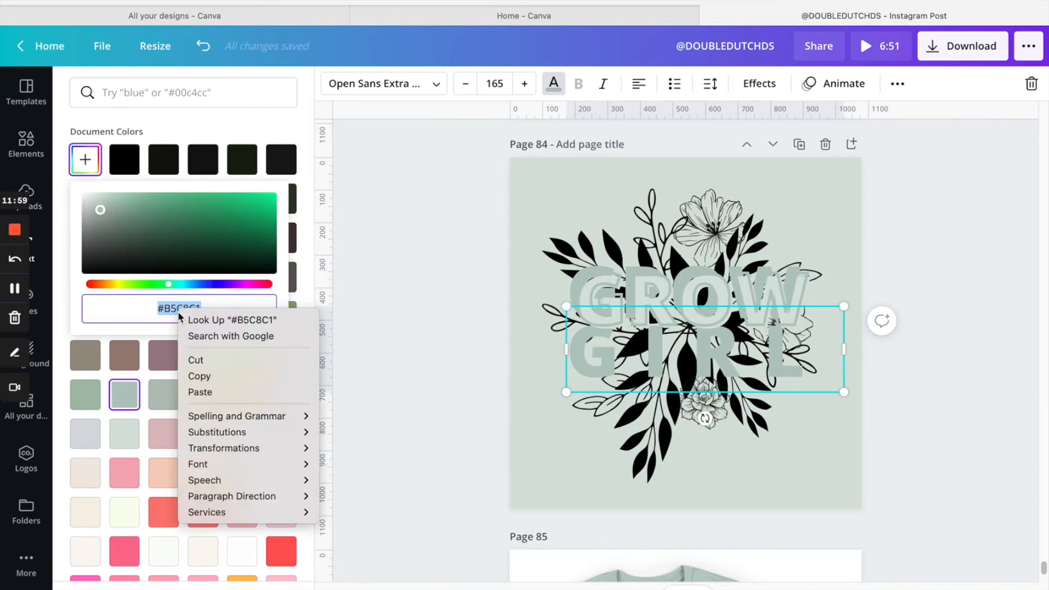
left_click(243, 377)
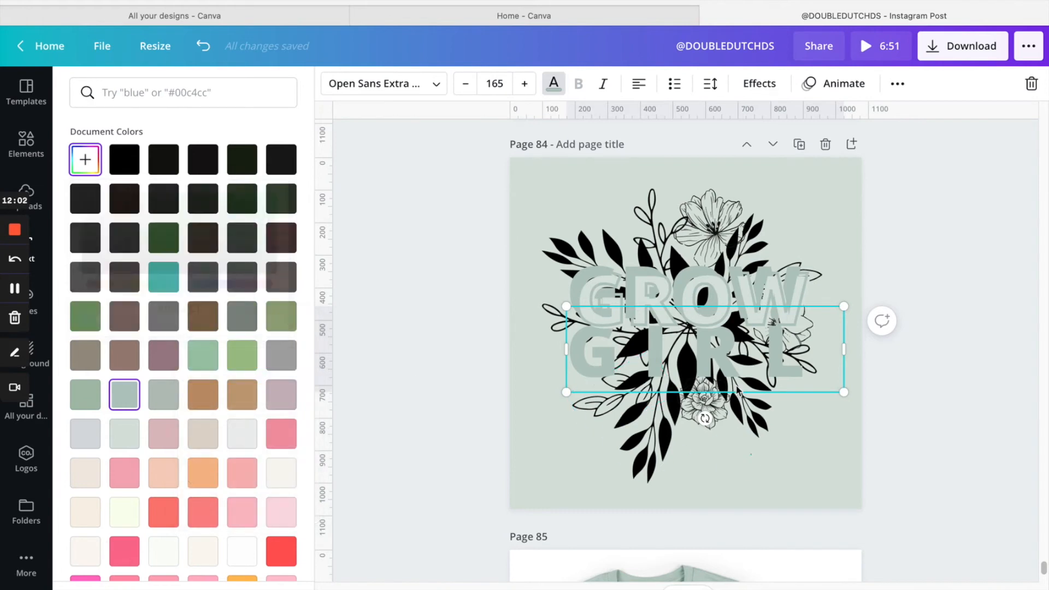
Colour the duplicate GROW text black and set its Splice effect colour to #B5C8C1.
left_click(735, 301)
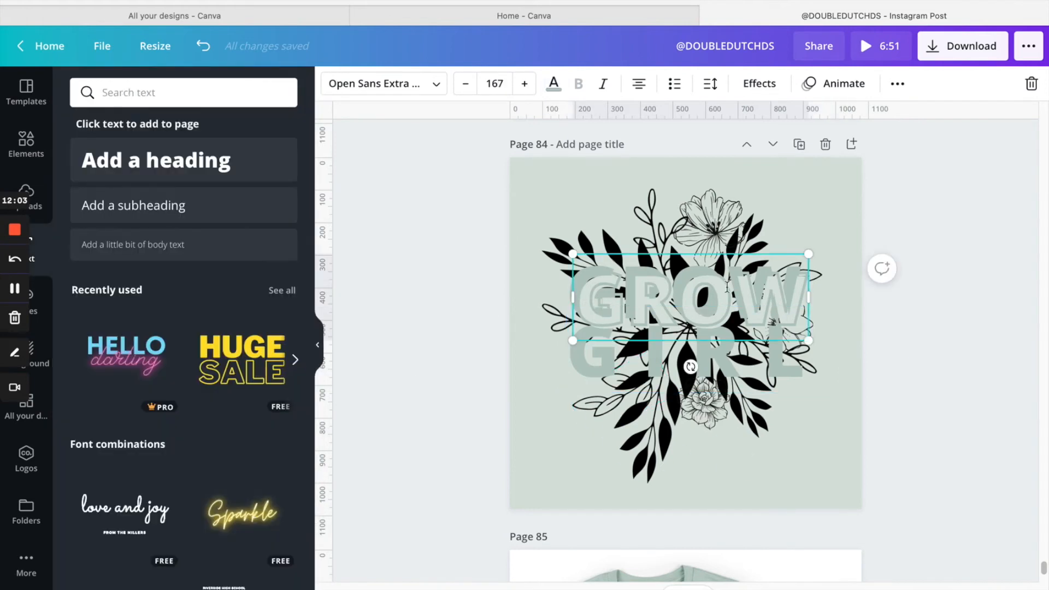
left_click(560, 92)
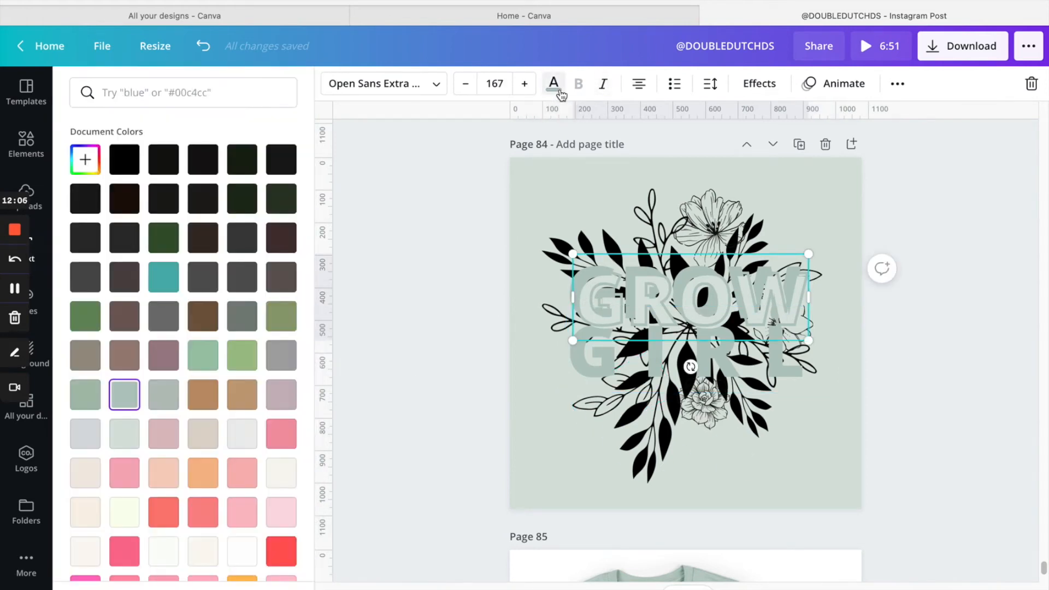
left_click(123, 158)
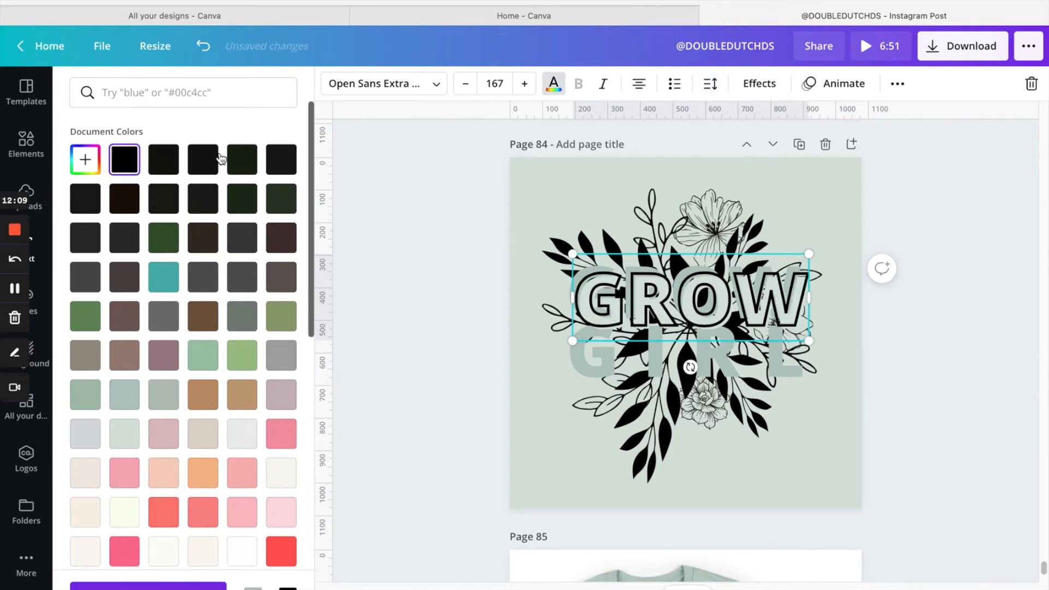
left_click(770, 89)
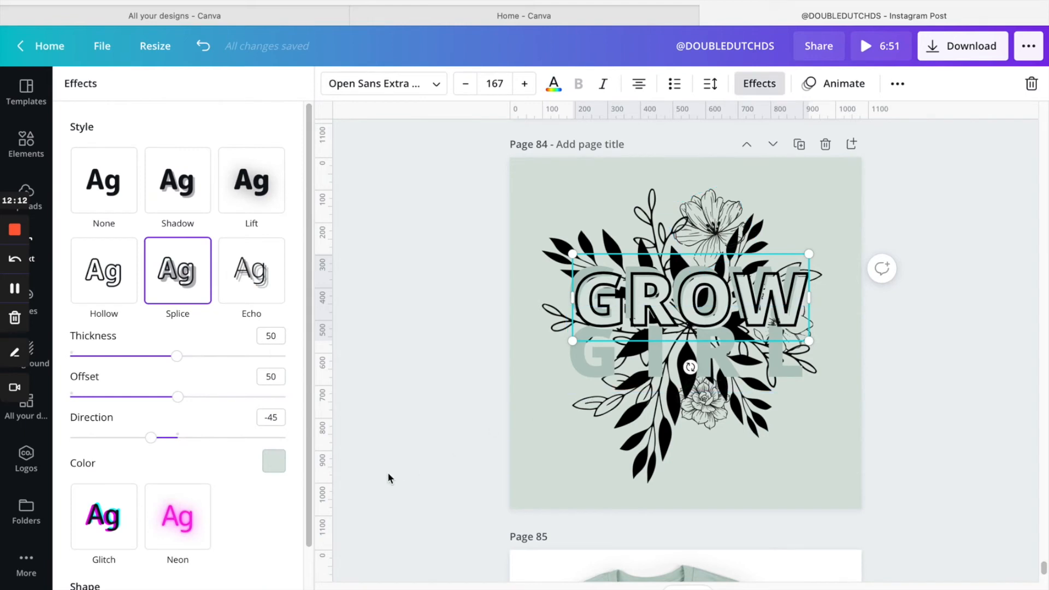
left_click(271, 463)
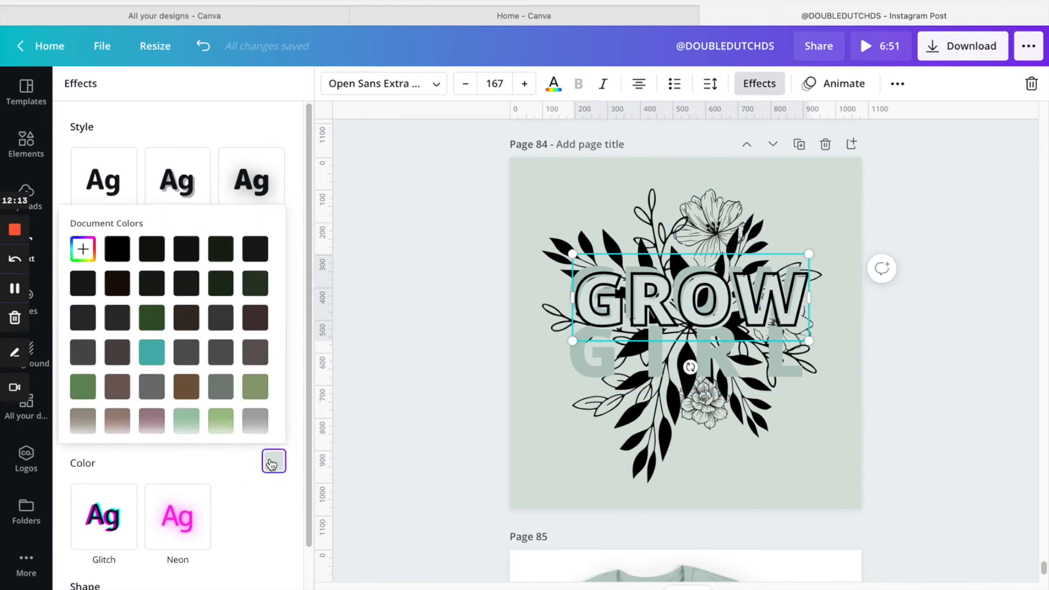
left_click(83, 249)
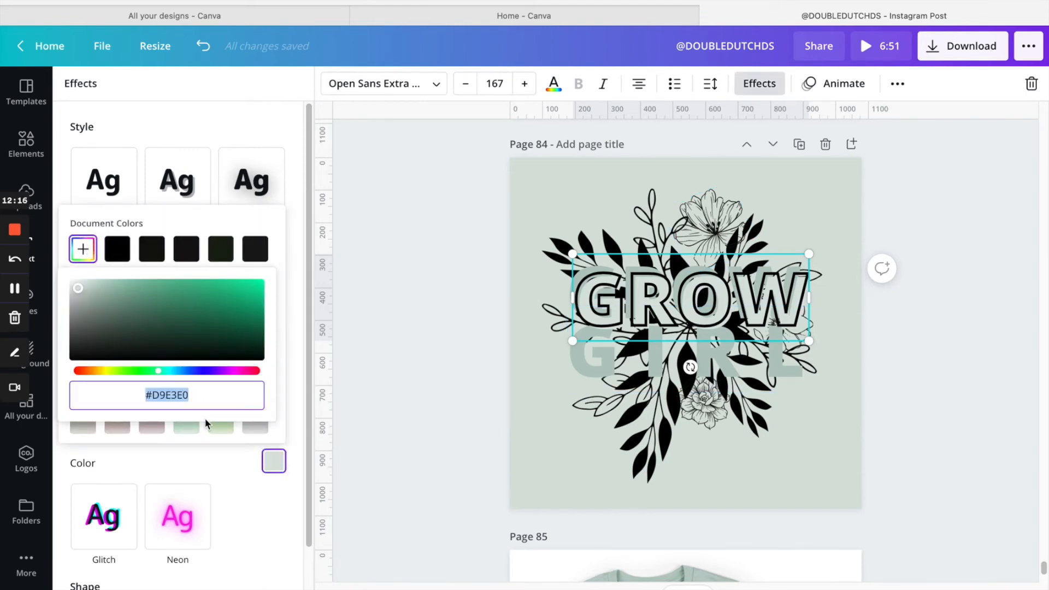
key("ctrl+v")
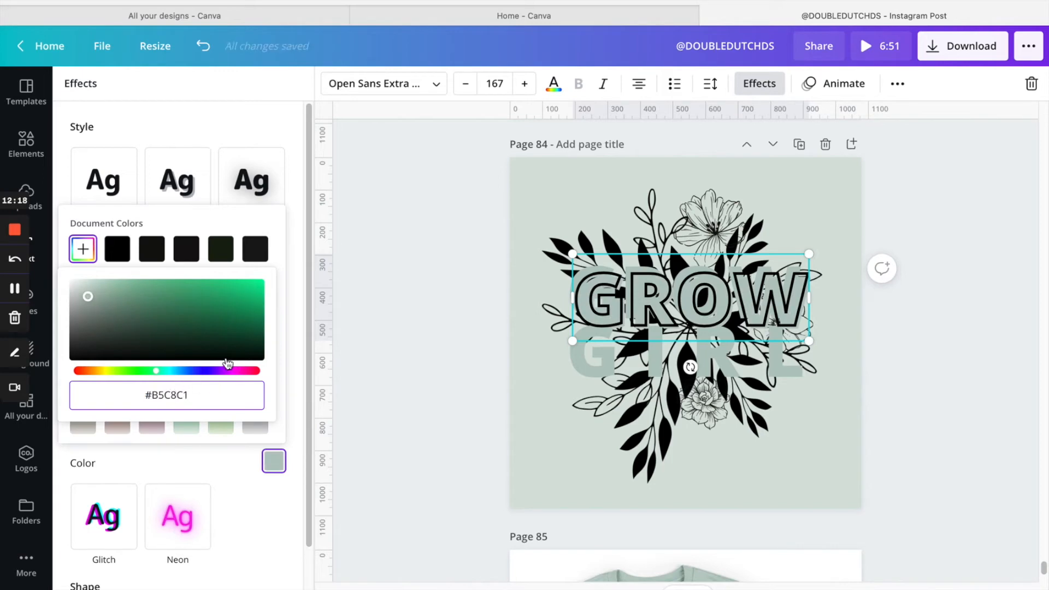
Move the outlined GROW duplicate up and over the original GROW so the two layers nearly coincide.
left_click(690, 306)
left_click_drag(690, 303, 687, 303)
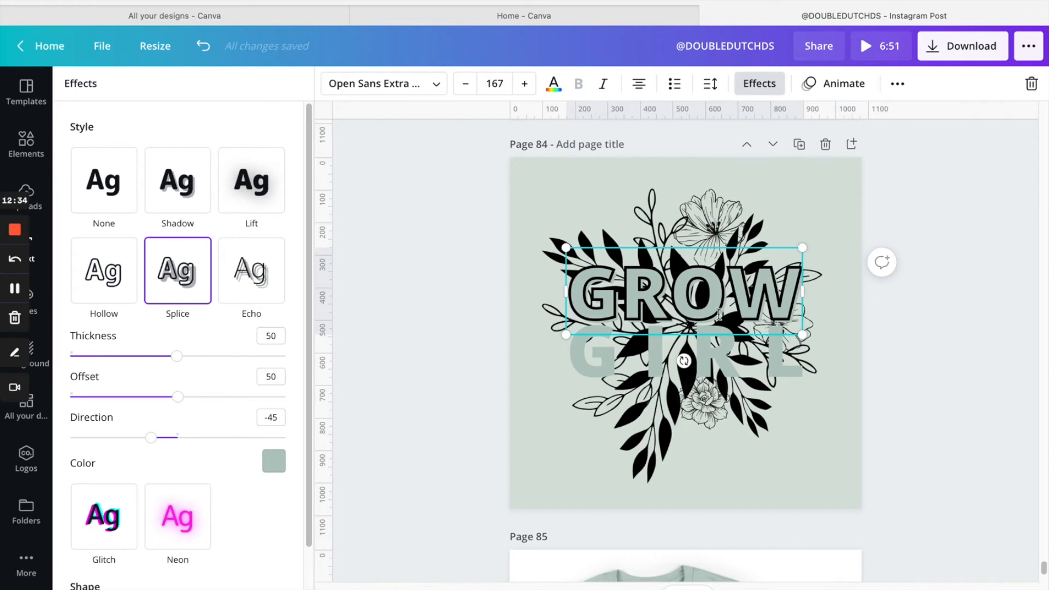
left_click_drag(720, 314, 726, 316)
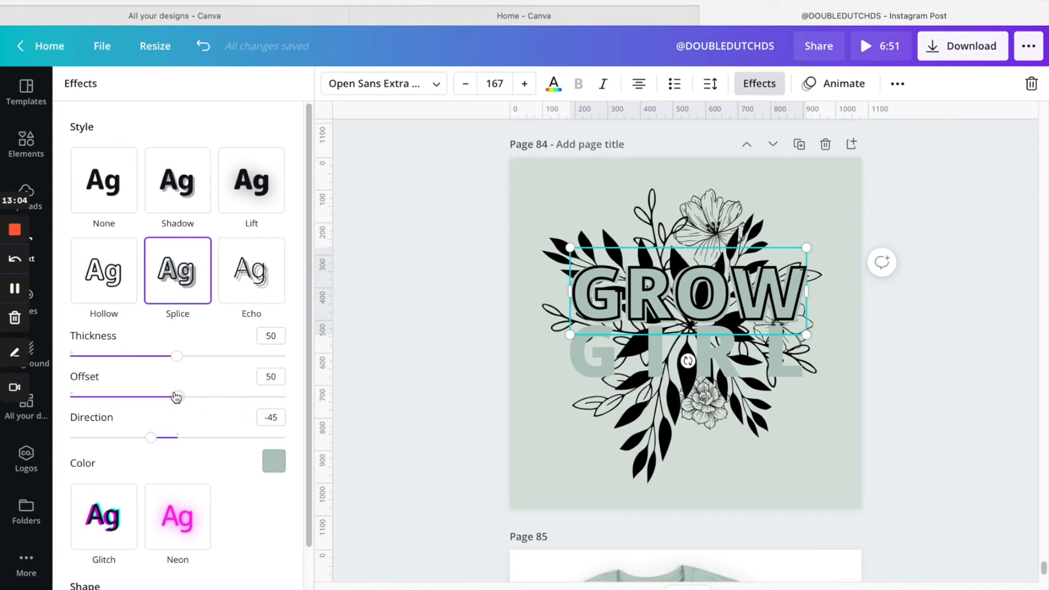
Adjust the offset of the Splice effect on the outlined GROW text and deselect it.
mouse_move(177, 397)
left_mouse_down()
mouse_move(139, 403)
mouse_move(167, 406)
left_mouse_up()
left_click_drag(229, 413, 460, 479)
left_click_drag(365, 455, 173, 426)
left_click(534, 465)
left_click(748, 369)
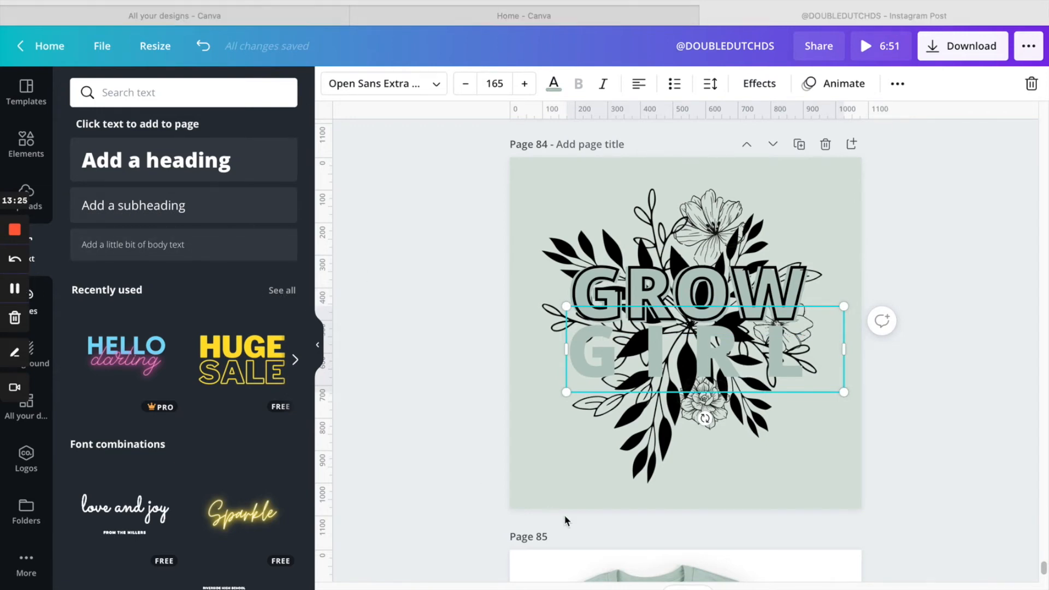
right_click(591, 360)
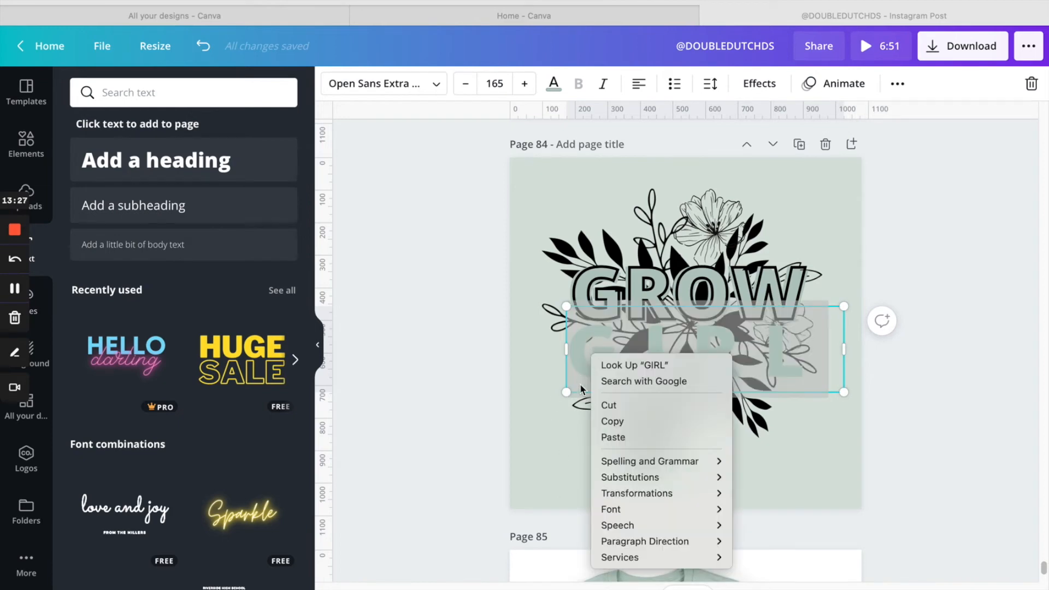
left_click(604, 420)
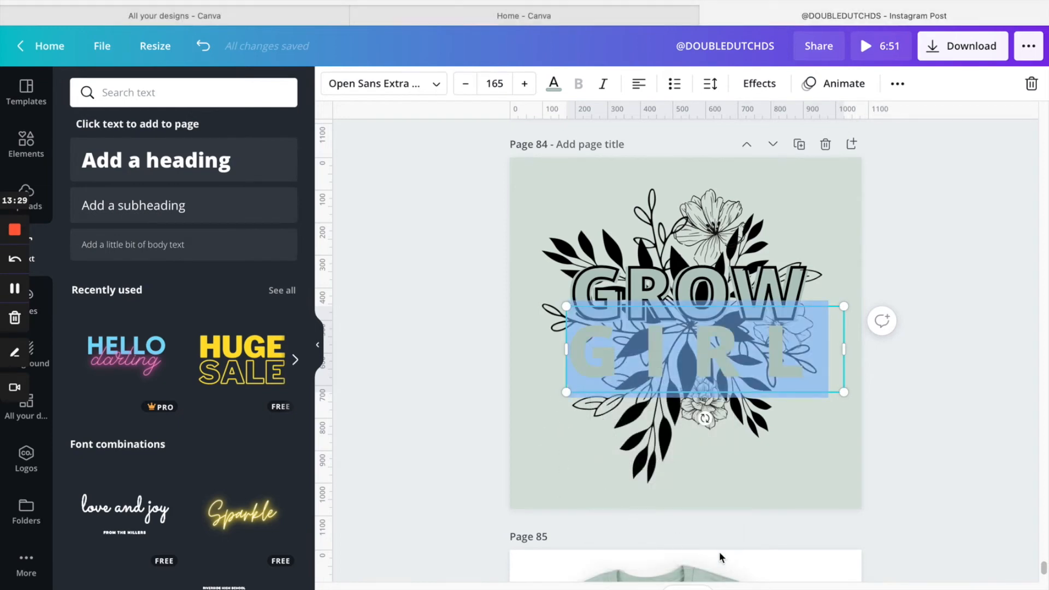
left_click(790, 473)
left_click(750, 354)
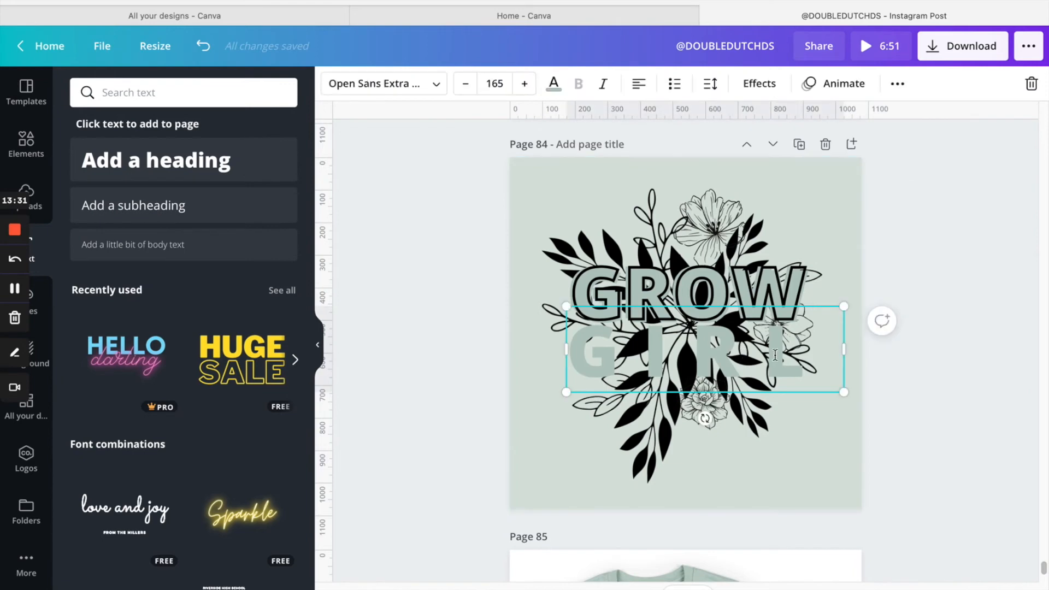
left_click_drag(750, 354, 787, 354)
key("super+z")
Copy the GIRL text box and paste a duplicate over the original.
right_click(751, 361)
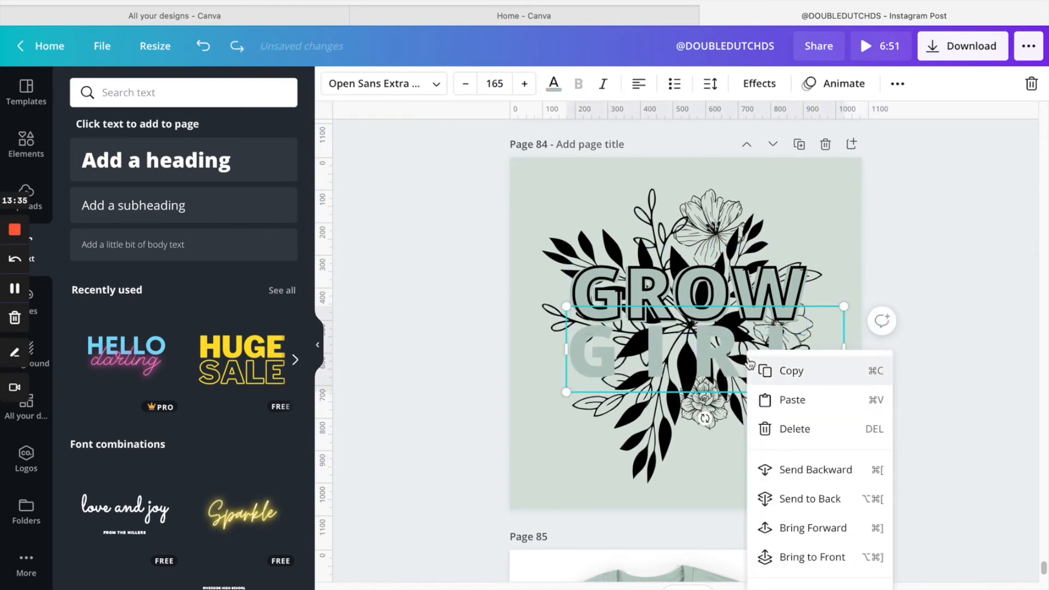
left_click(789, 377)
right_click(752, 365)
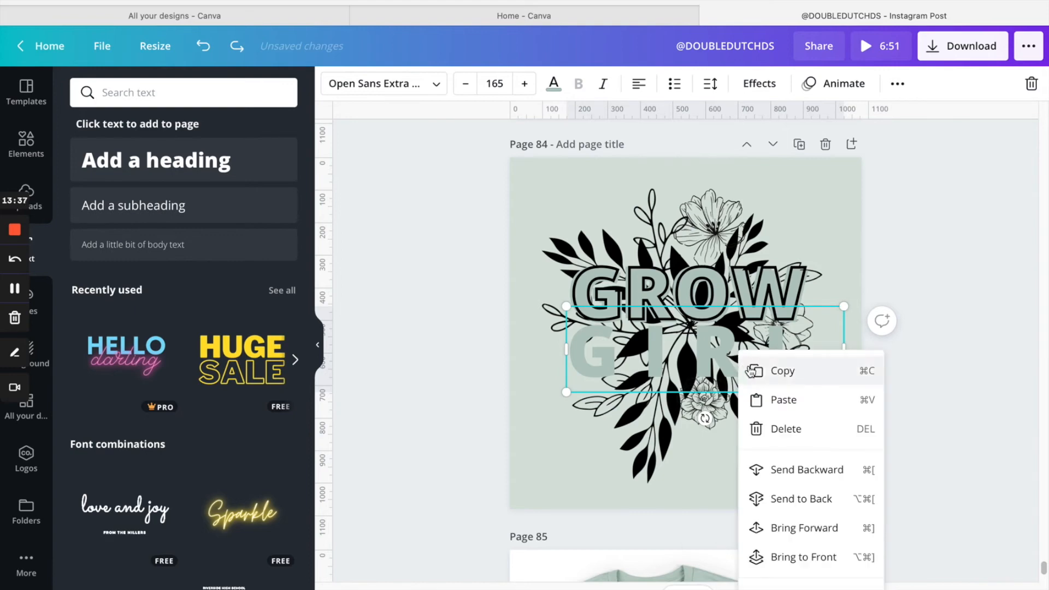
left_click(783, 399)
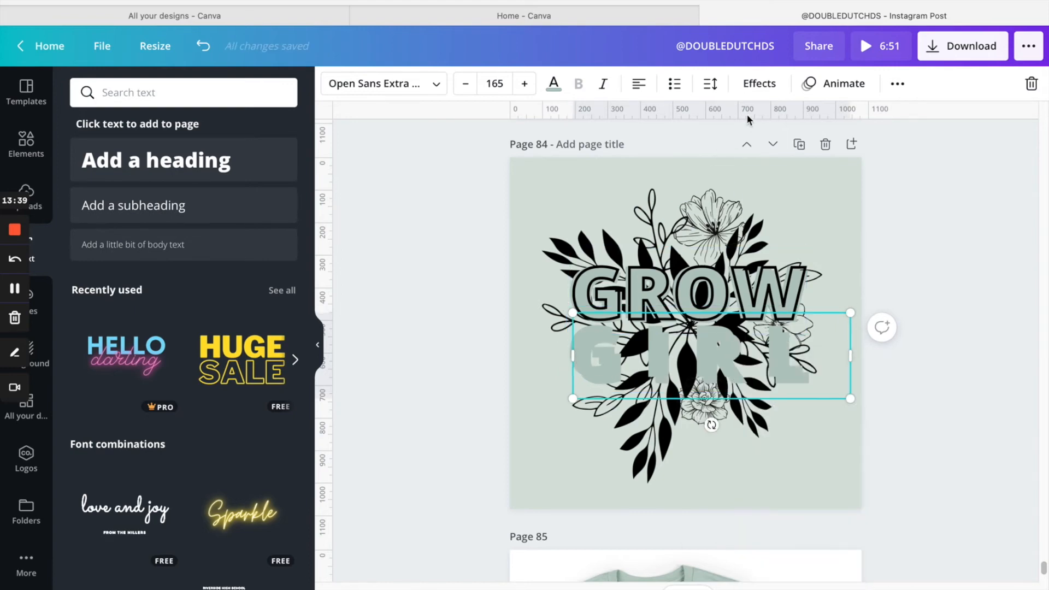
Apply the Splice effect to the duplicate GIRL in the matching sage green and set its text colour to black.
left_click(758, 84)
left_click(156, 275)
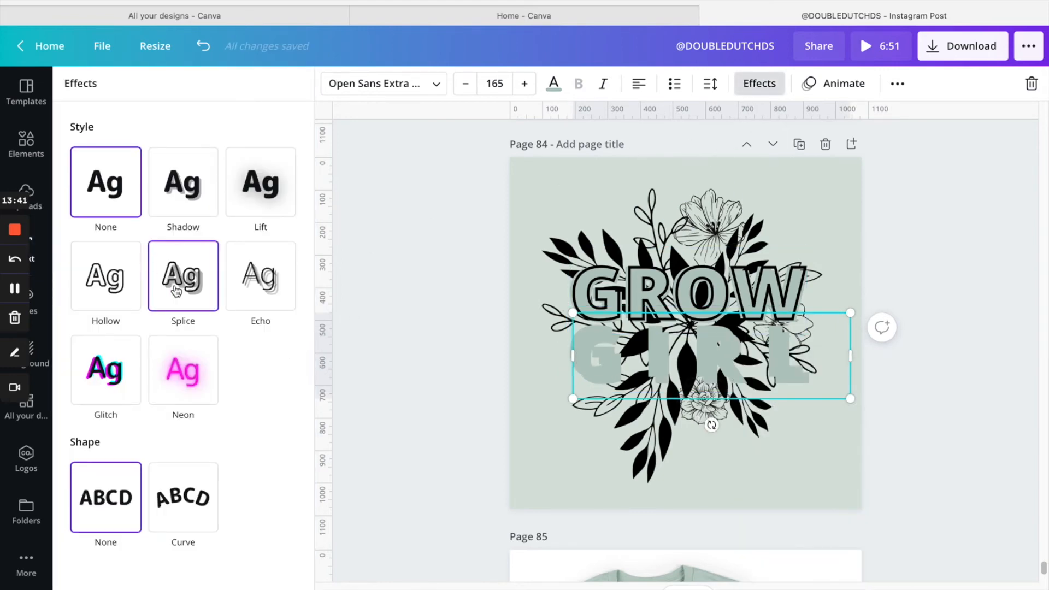
left_click(274, 461)
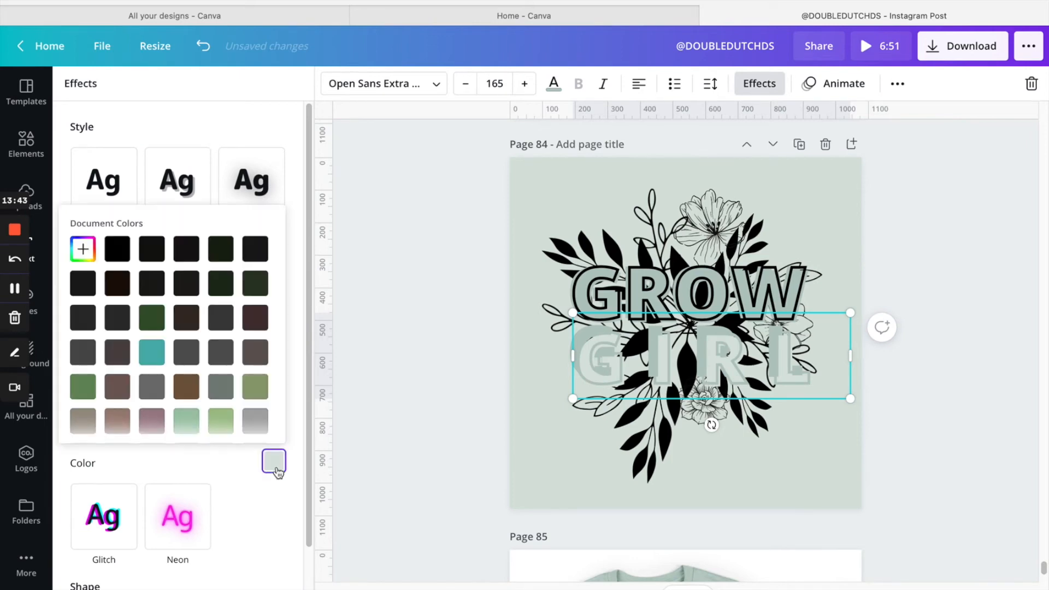
scroll(150, 339, "down", 2)
left_click(126, 391)
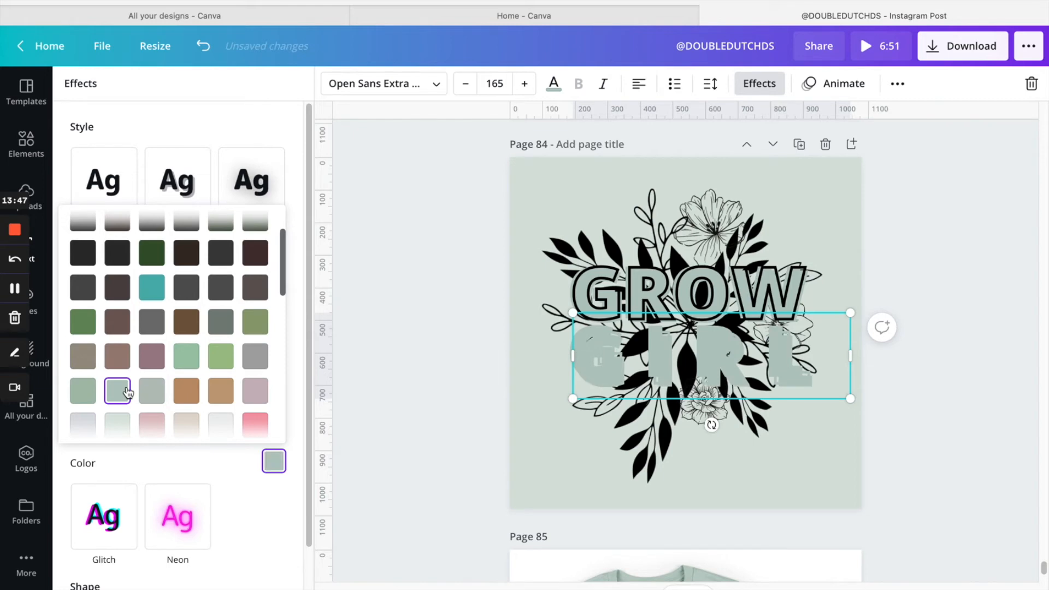
left_click(748, 86)
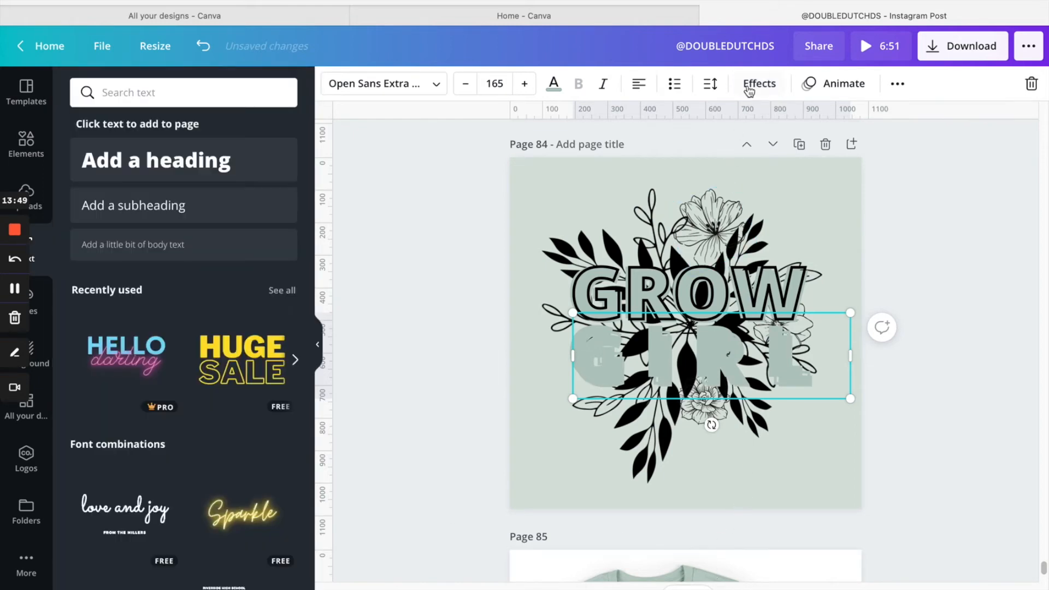
left_click(554, 83)
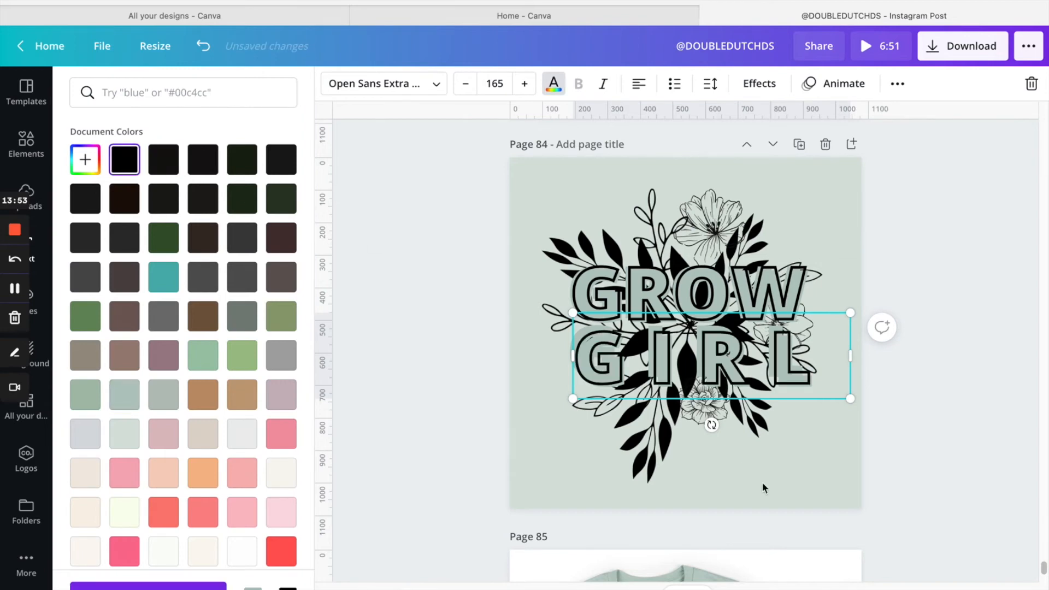
Move the outlined GIRL duplicate over the original GIRL, fine-tune its horizontal position in small nudges and deselect it.
left_click_drag(747, 370, 740, 363)
key("Right")
key("Right")
key("Right")
key("Right")
key("Right")
key("Right")
key("Right")
key("Right")
key("Right")
key("Right")
key("Right")
key("Right")
key("Left")
key("Left")
key("Left")
key("Left")
key("Left")
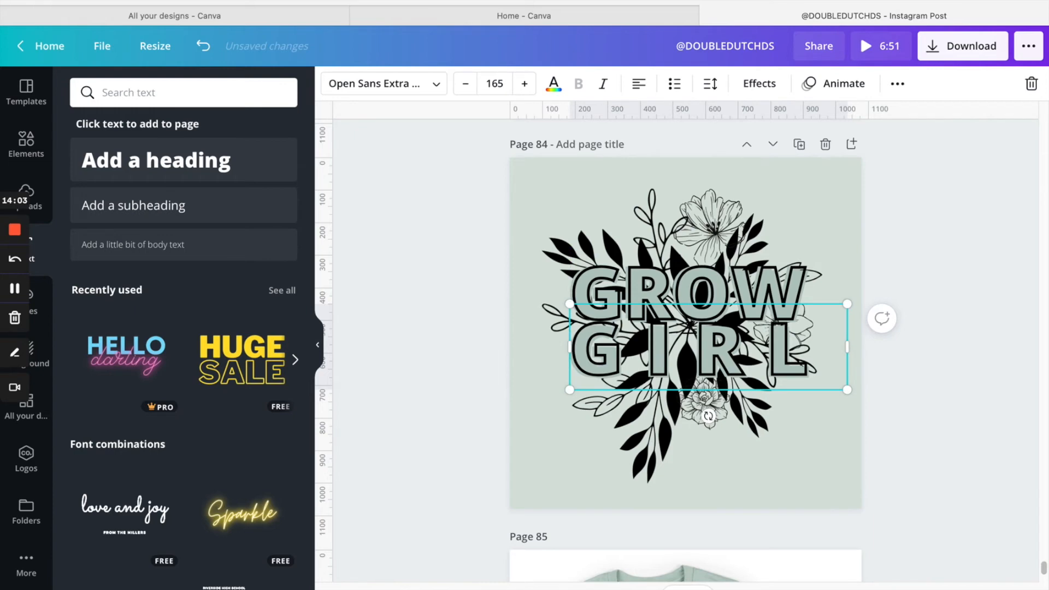
left_click(797, 451)
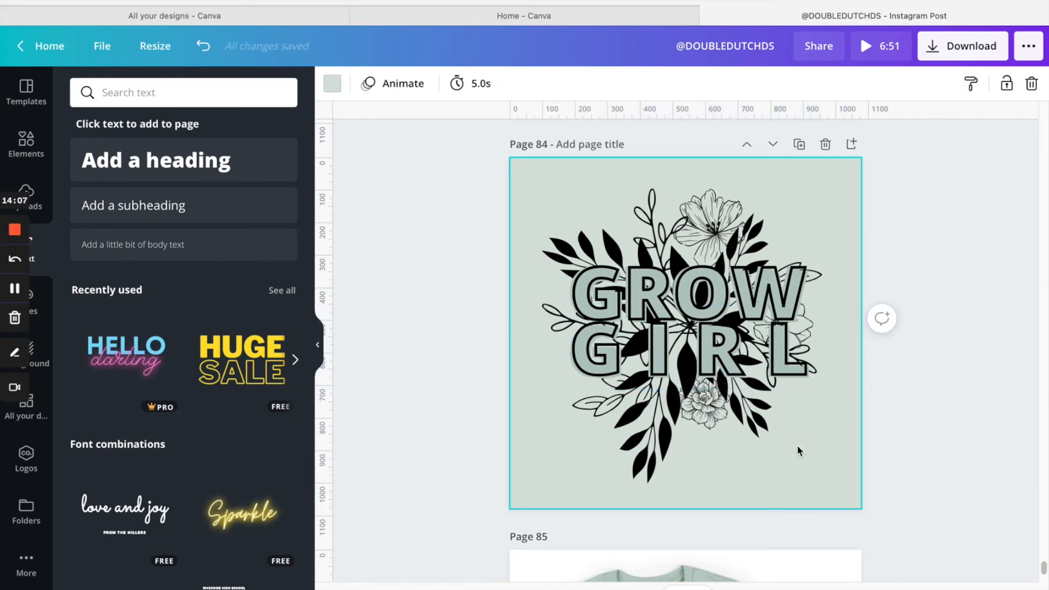
Set the Splice effect's direction on the outlined GIRL text to -119.
left_click(708, 353)
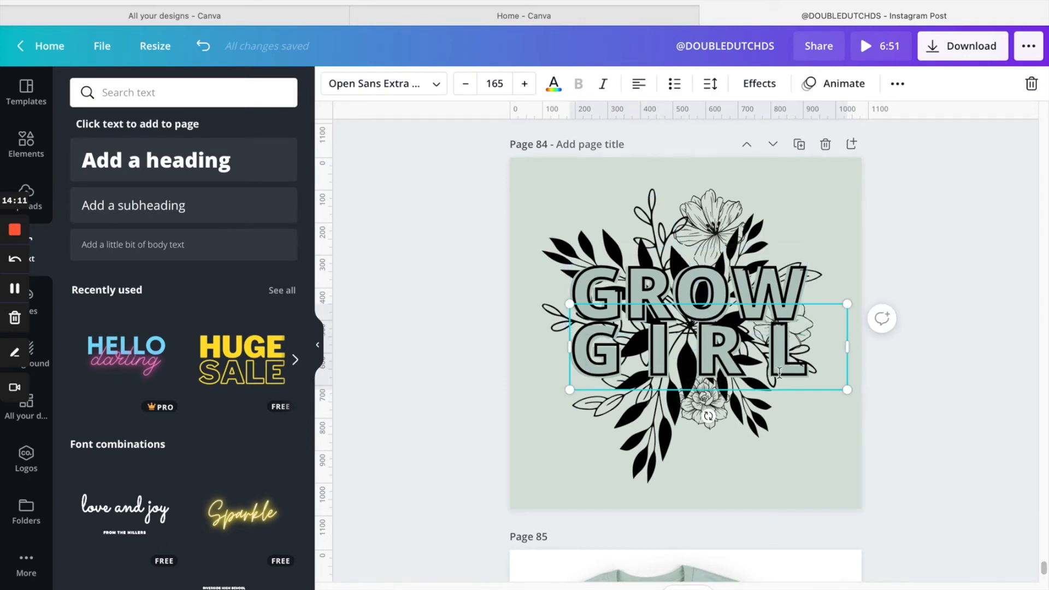
scroll(780, 374, "up", 5)
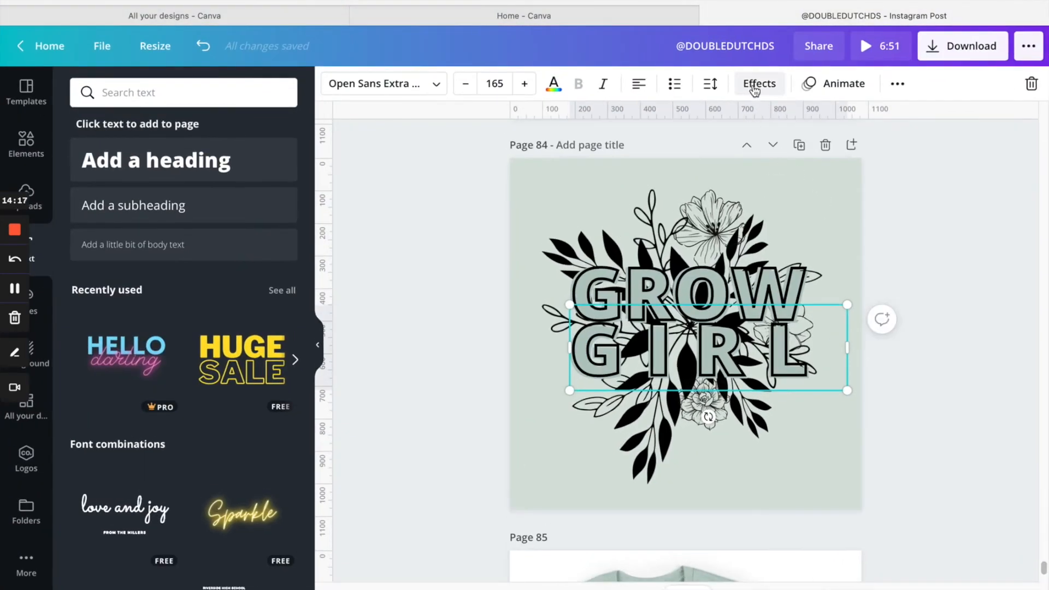
left_click(759, 83)
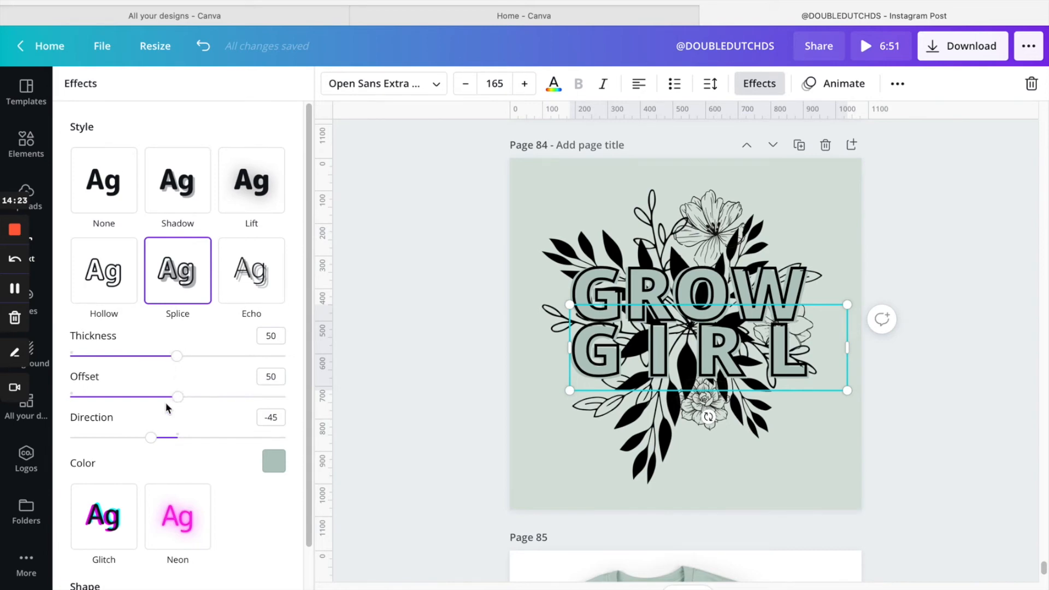
mouse_move(177, 397)
left_mouse_down()
mouse_move(138, 392)
mouse_move(181, 413)
left_mouse_up()
left_click_drag(157, 447, 114, 429)
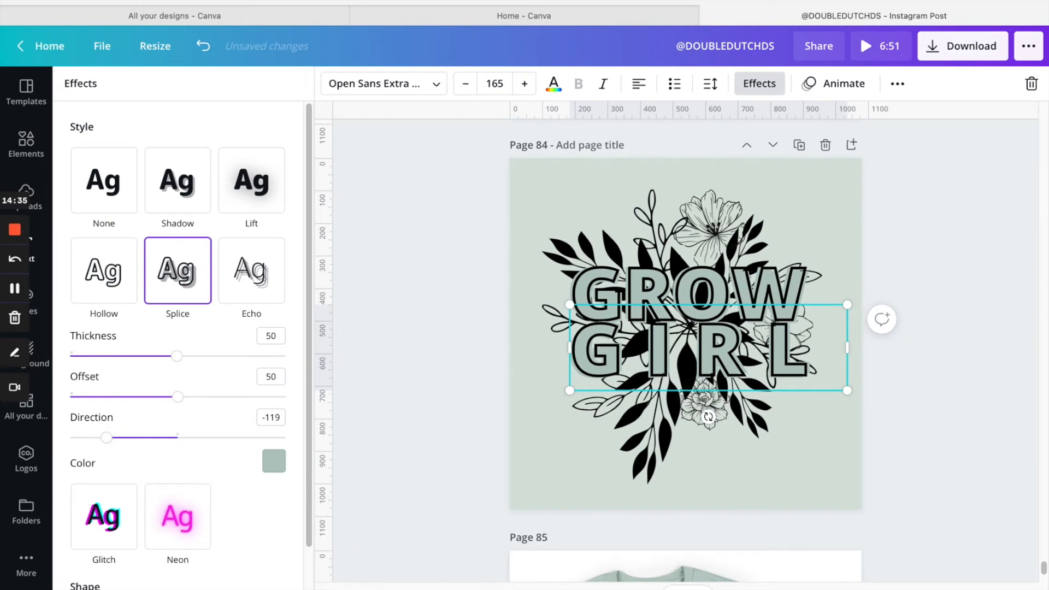
left_click(802, 537)
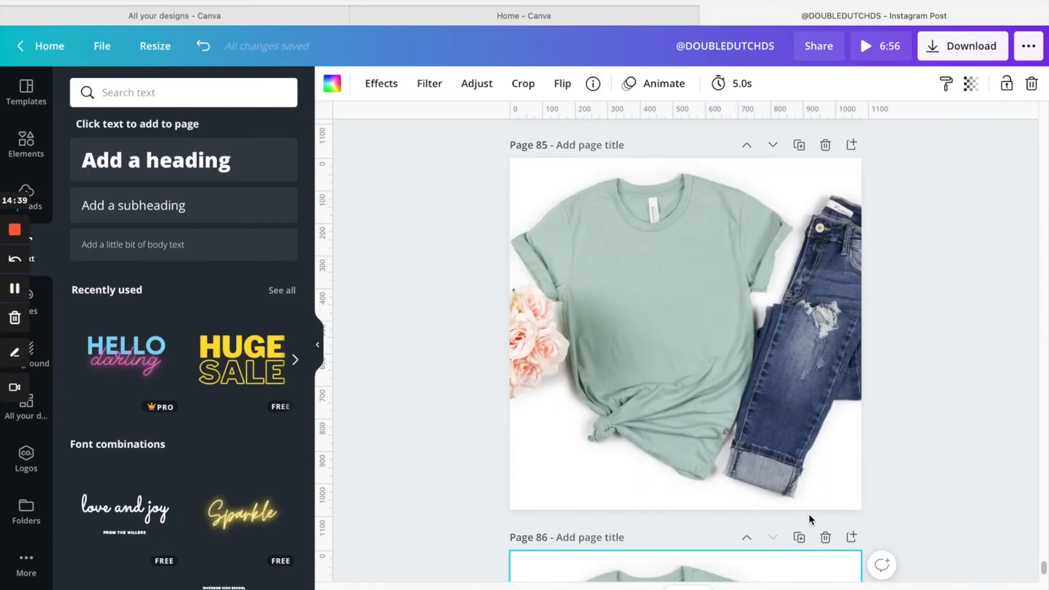
key("ctrl+z")
scroll(799, 476, "up", 12)
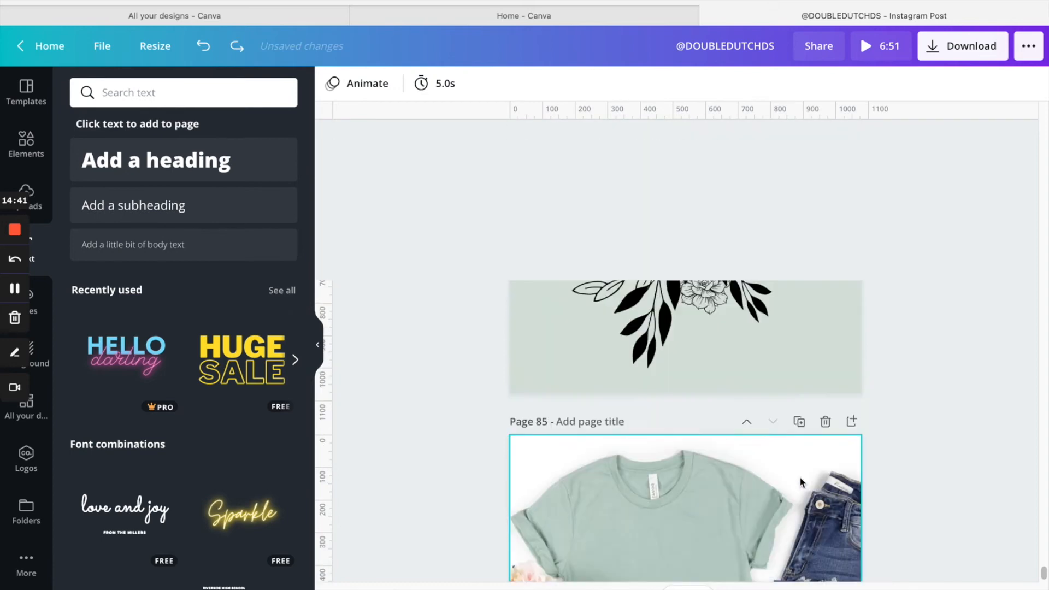
scroll(799, 477, "down", 11)
scroll(799, 479, "up", 5)
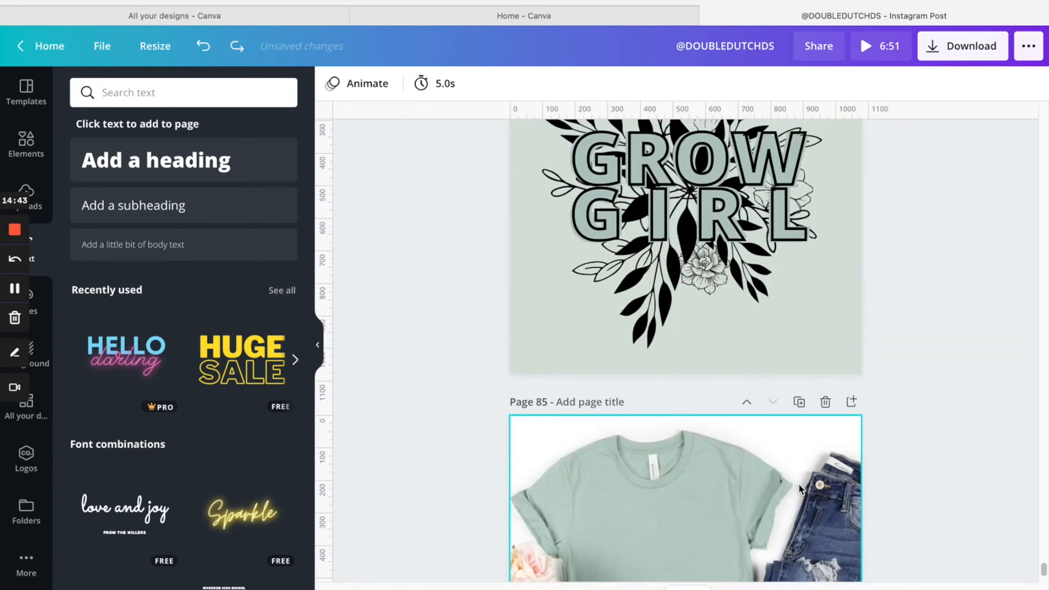
scroll(799, 494, "up", 3)
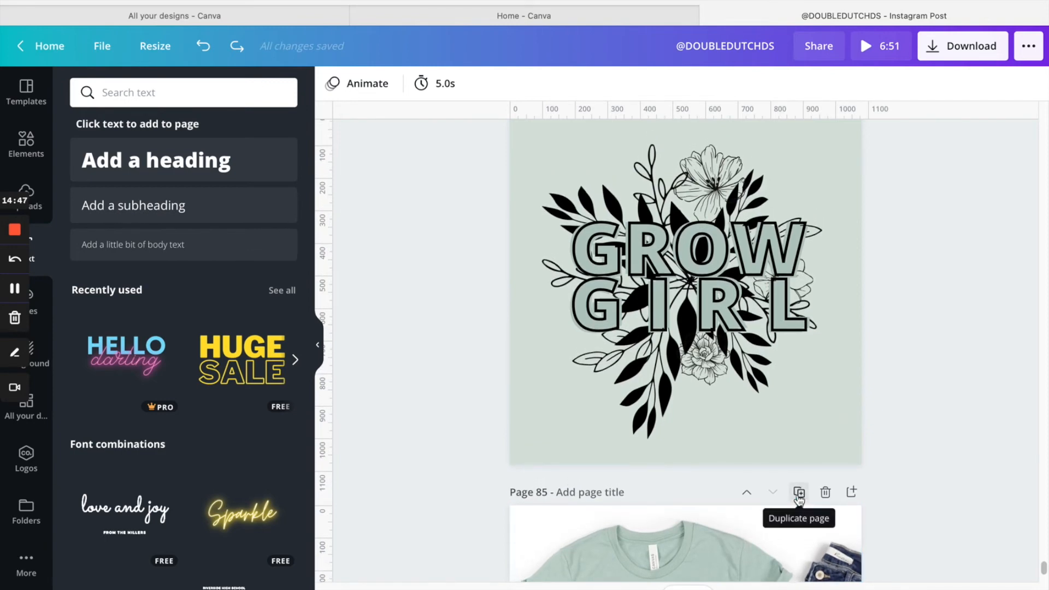
Select both layered GIRL text boxes together, move them slightly down from GROW and deselect them.
left_click_drag(906, 363, 803, 324)
left_click(798, 409)
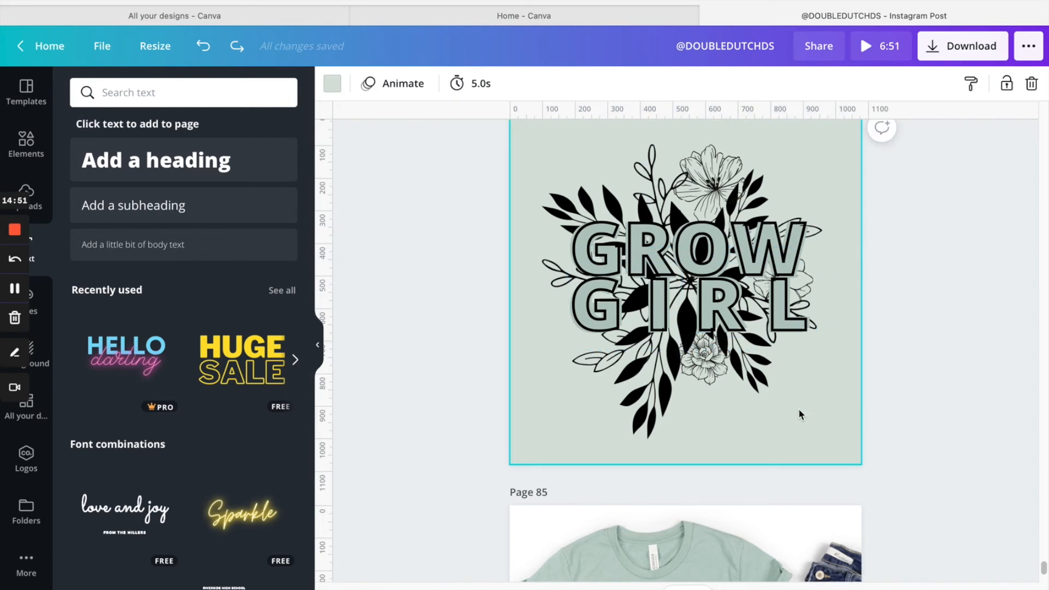
left_click_drag(525, 320, 579, 324)
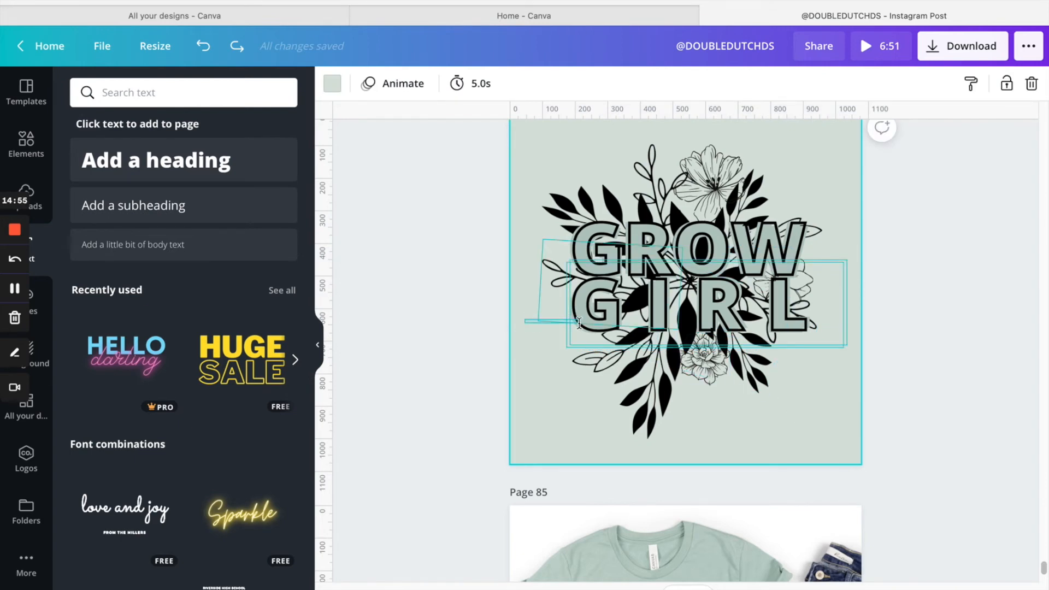
left_click_drag(579, 324, 544, 334)
left_click(542, 296, "shift")
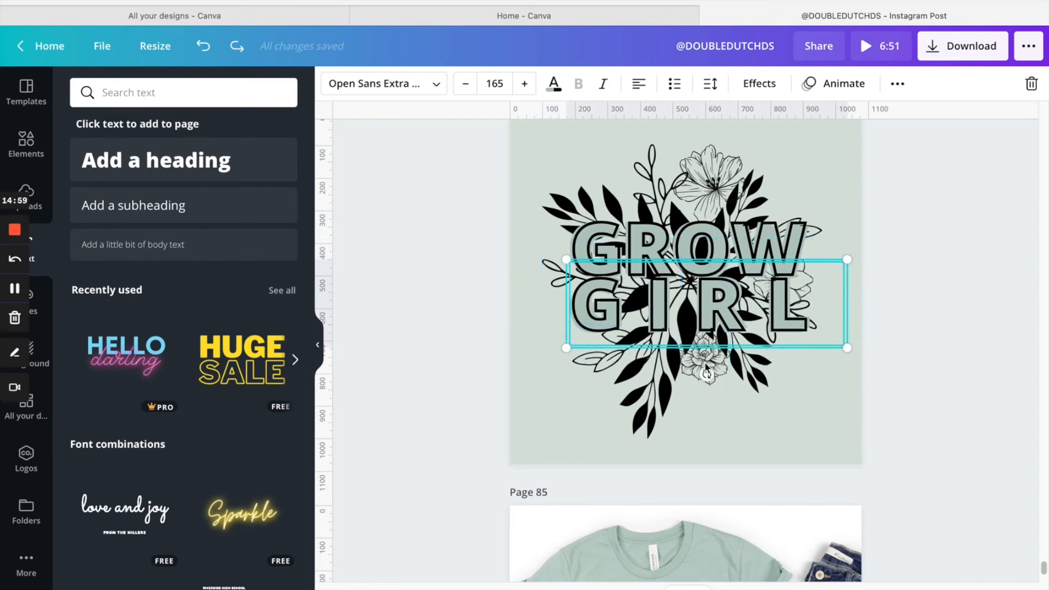
left_click_drag(710, 333, 709, 340)
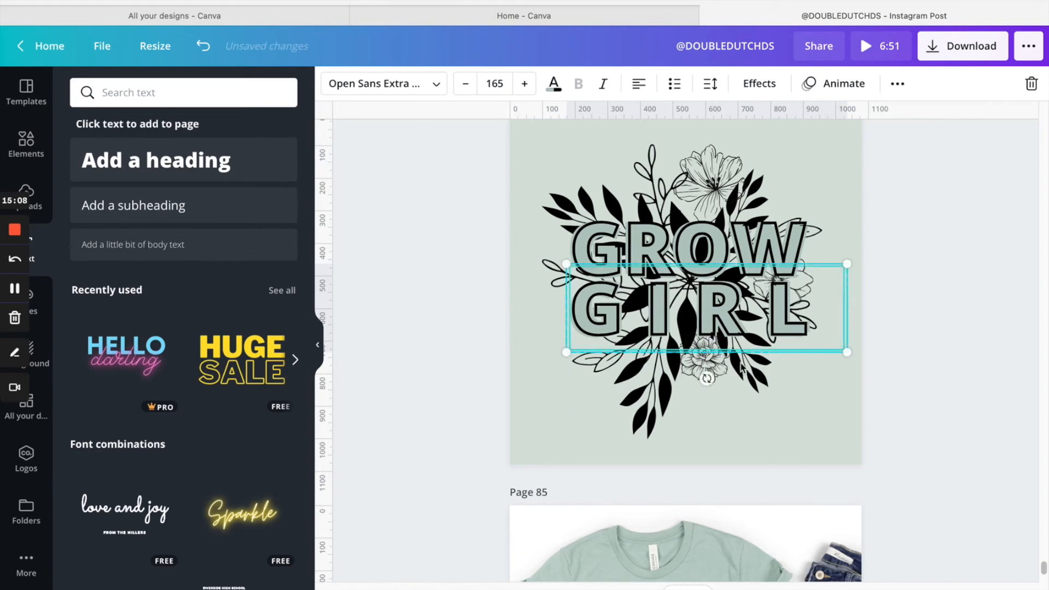
left_click(817, 403)
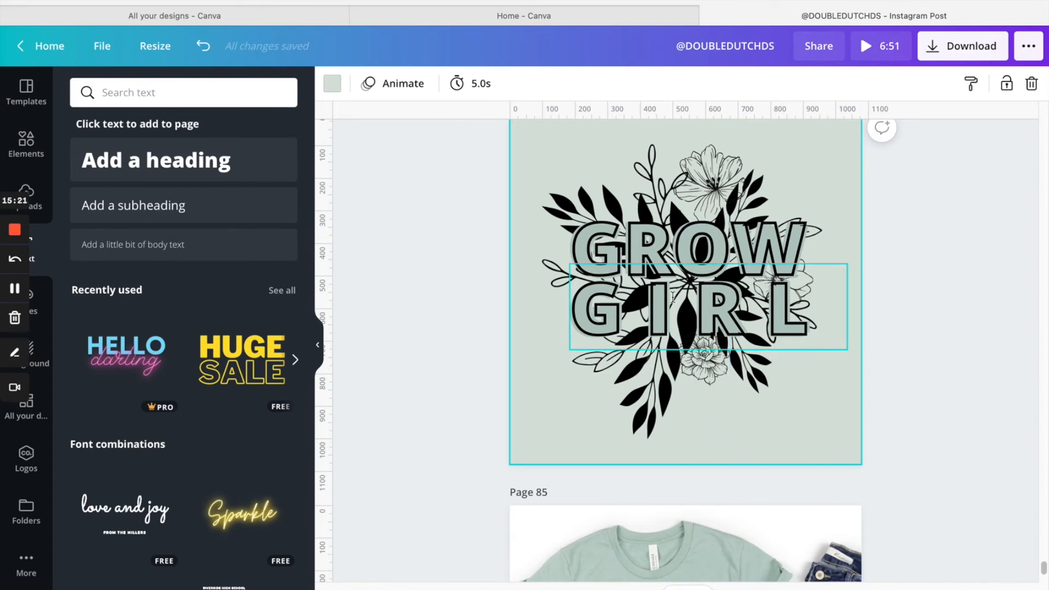
Add a circle from the recently used elements and shrink it to fit over the inside of the O in GROW.
left_click(26, 140)
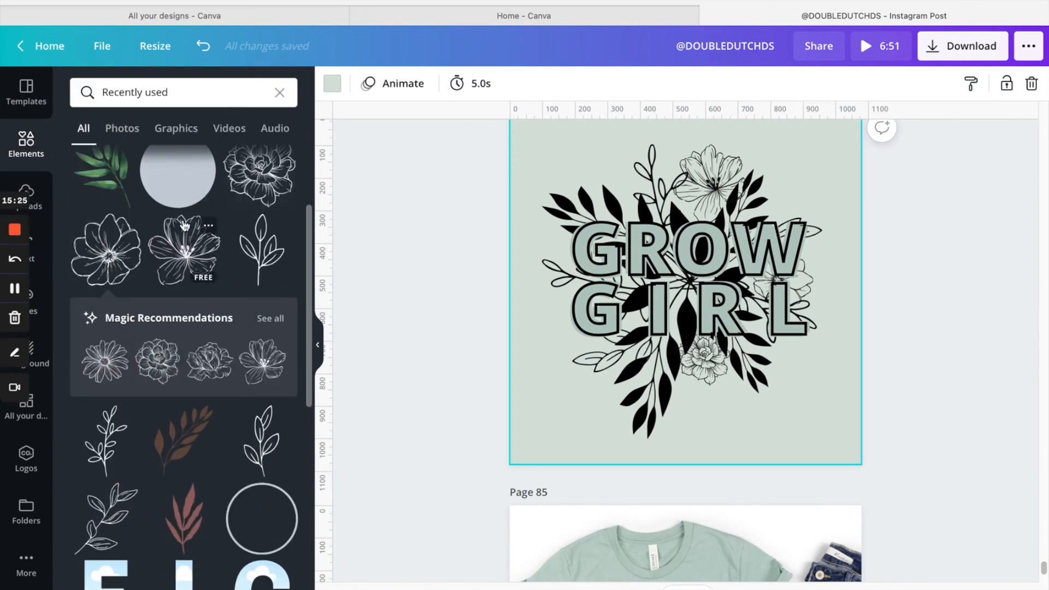
scroll(185, 225, "down", 1)
scroll(178, 273, "up", 5)
left_click(171, 325)
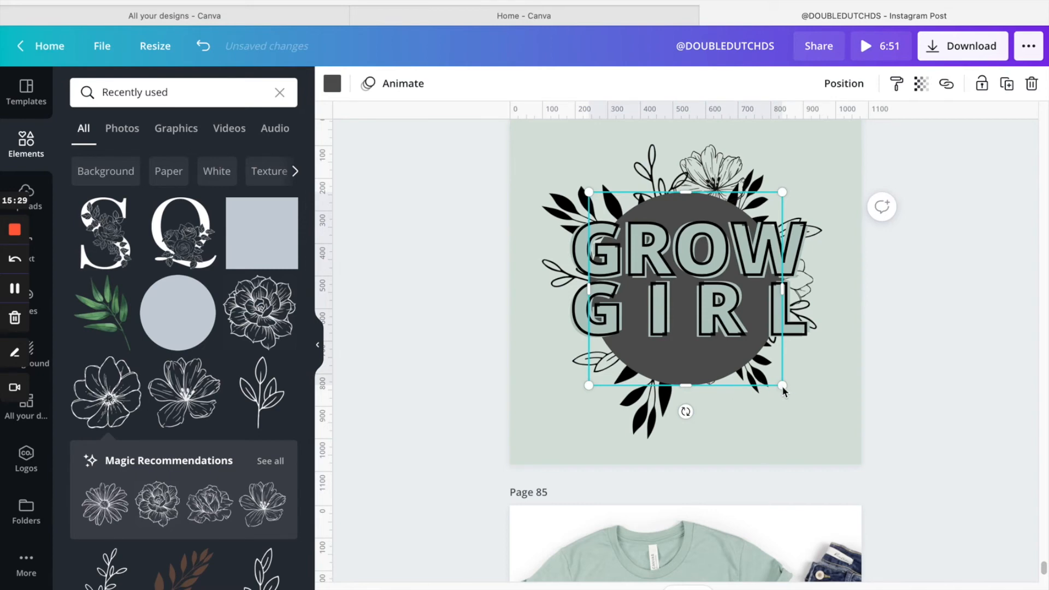
left_click_drag(782, 385, 706, 294)
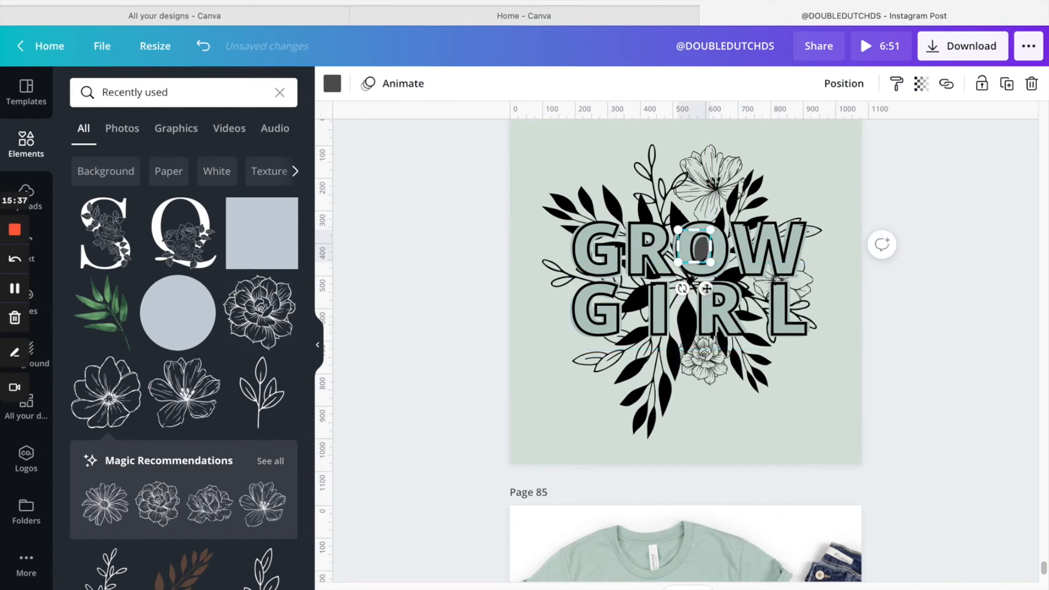
left_click_drag(707, 289, 711, 290)
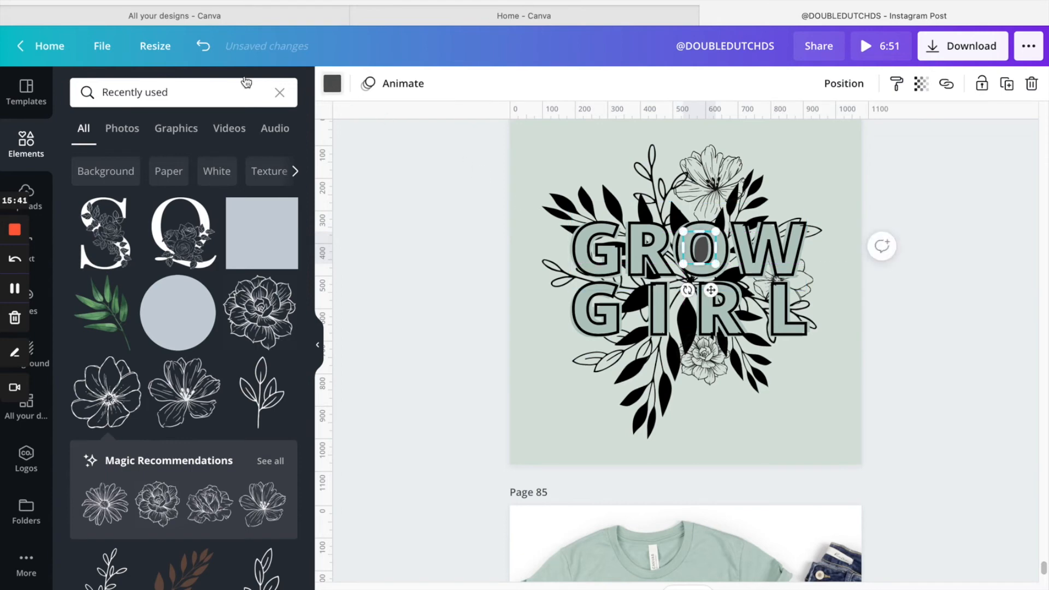
Recolour the circle in the O with the sage green matching the lettering and deselect it.
left_click(332, 83)
left_click(120, 397)
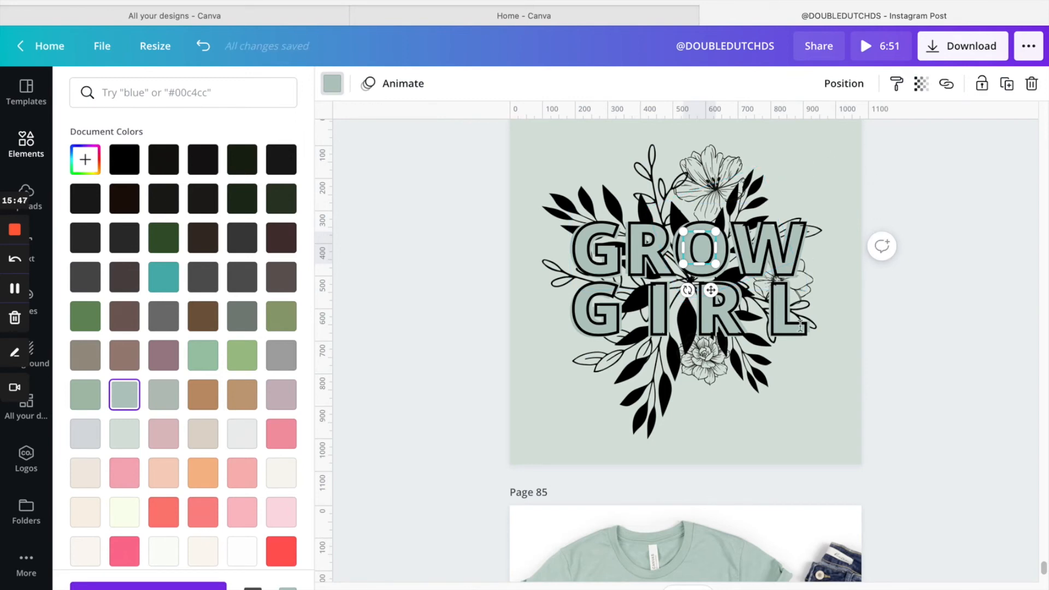
left_click(817, 423)
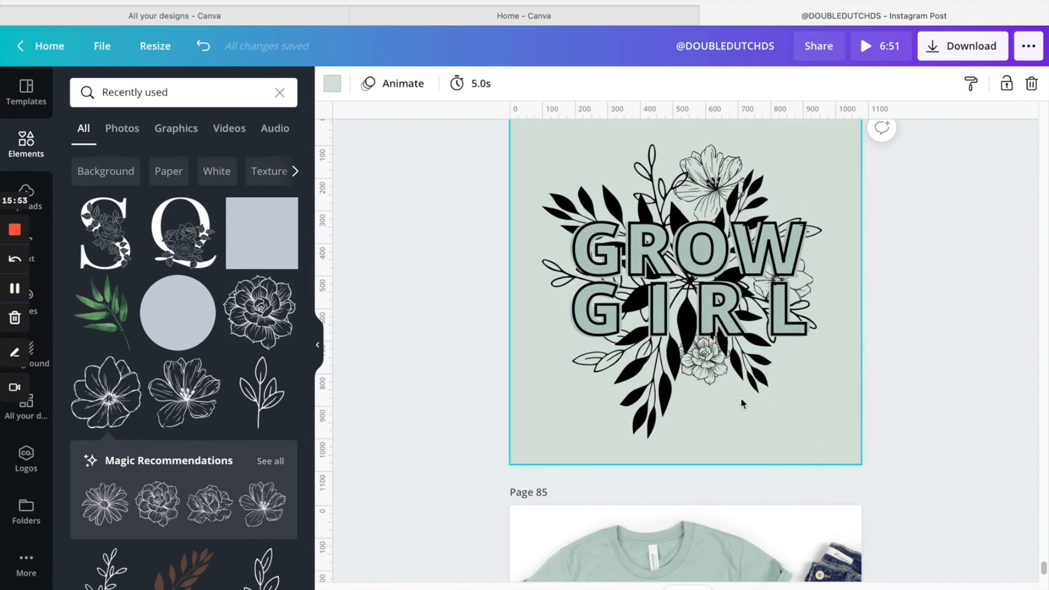
Add another circle, shrink it into the opening of the R in GROW and colour it the matching sage green.
left_click(178, 314)
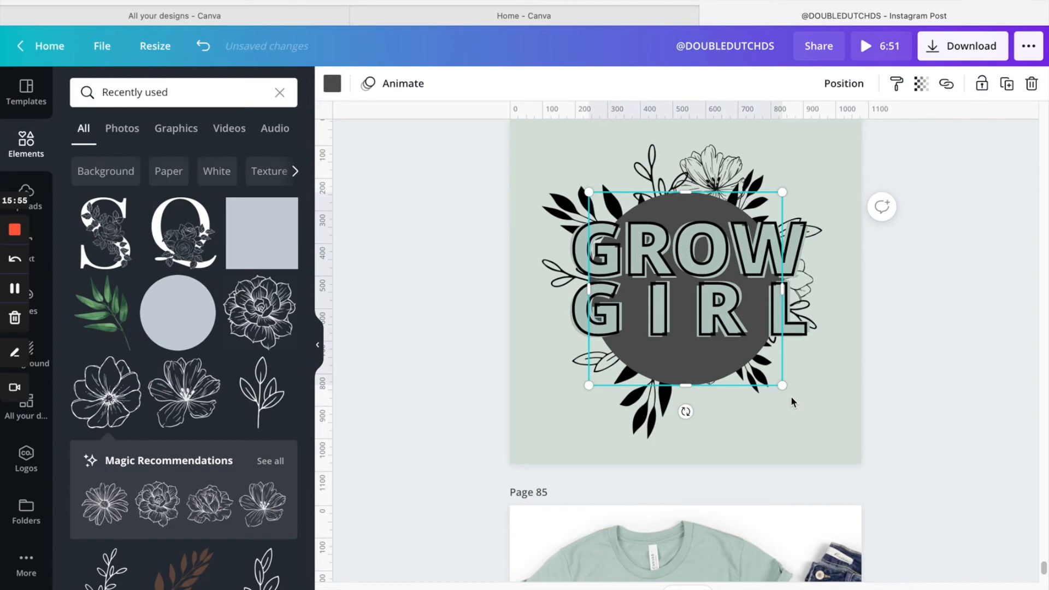
left_click_drag(783, 386, 654, 273)
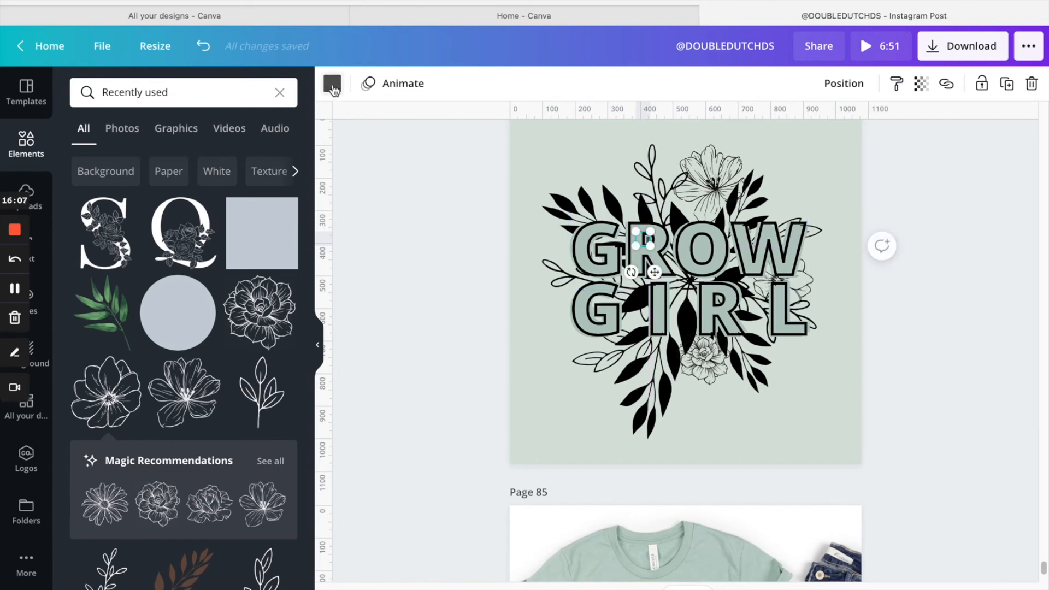
left_click(330, 83)
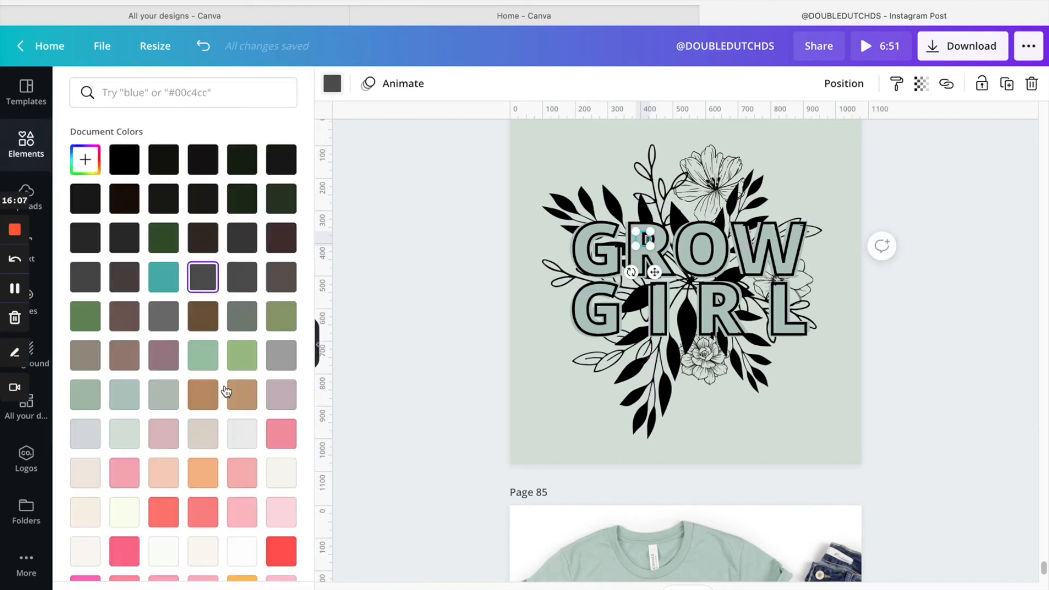
left_click(125, 394)
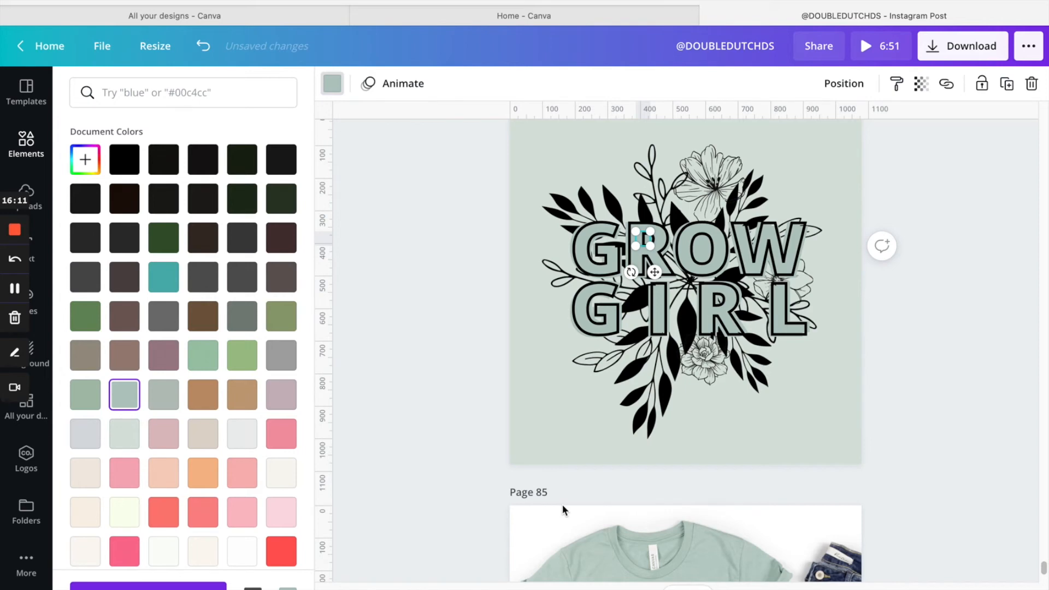
Duplicate the small sage circle into the opening of the R in GIRL, send it backward in the layer order and deselect it.
right_click(717, 432)
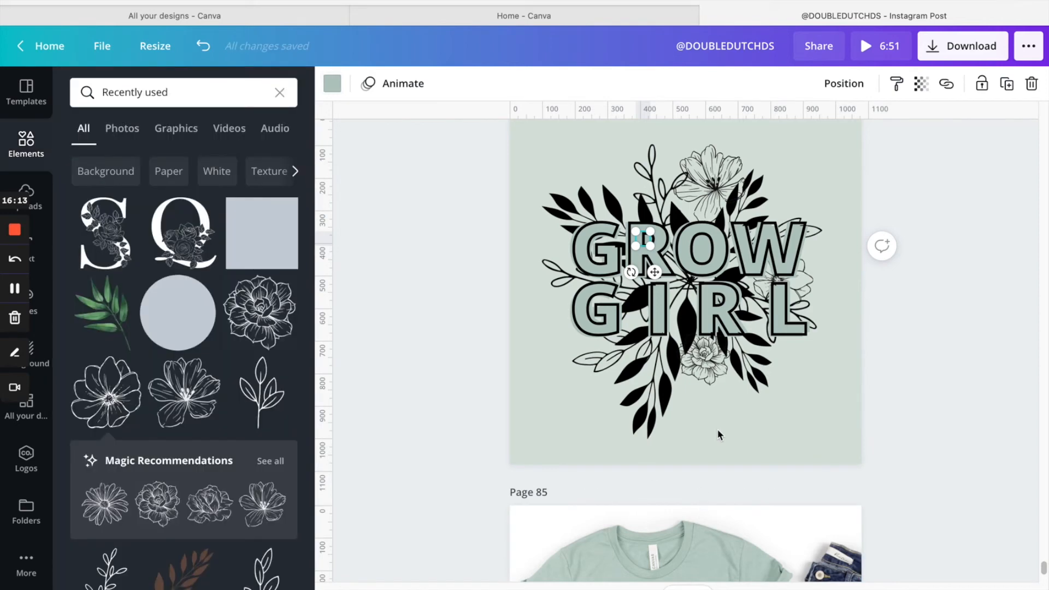
left_click(756, 430)
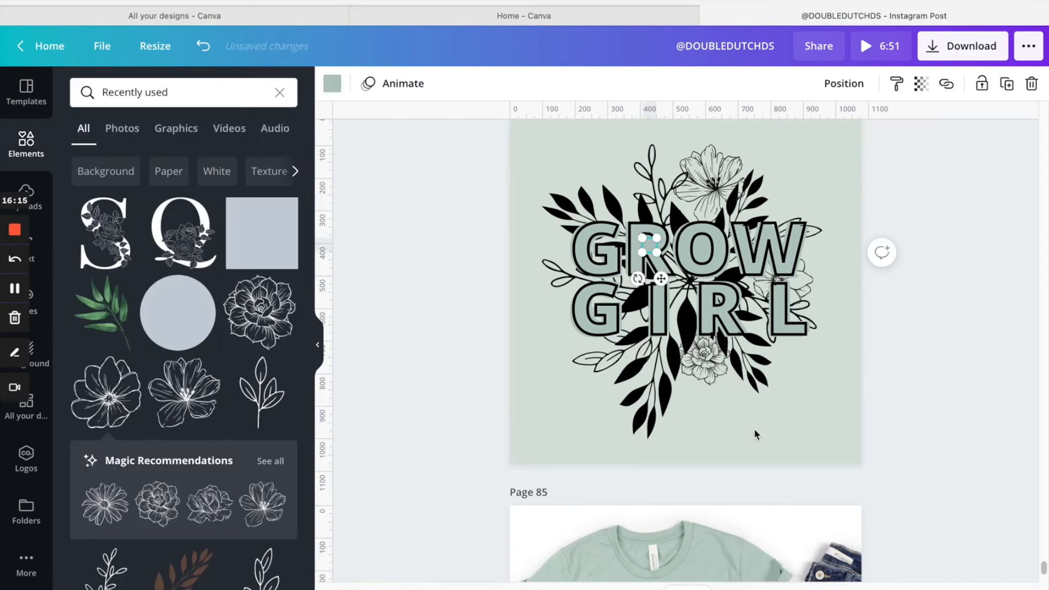
left_click_drag(662, 279, 730, 334)
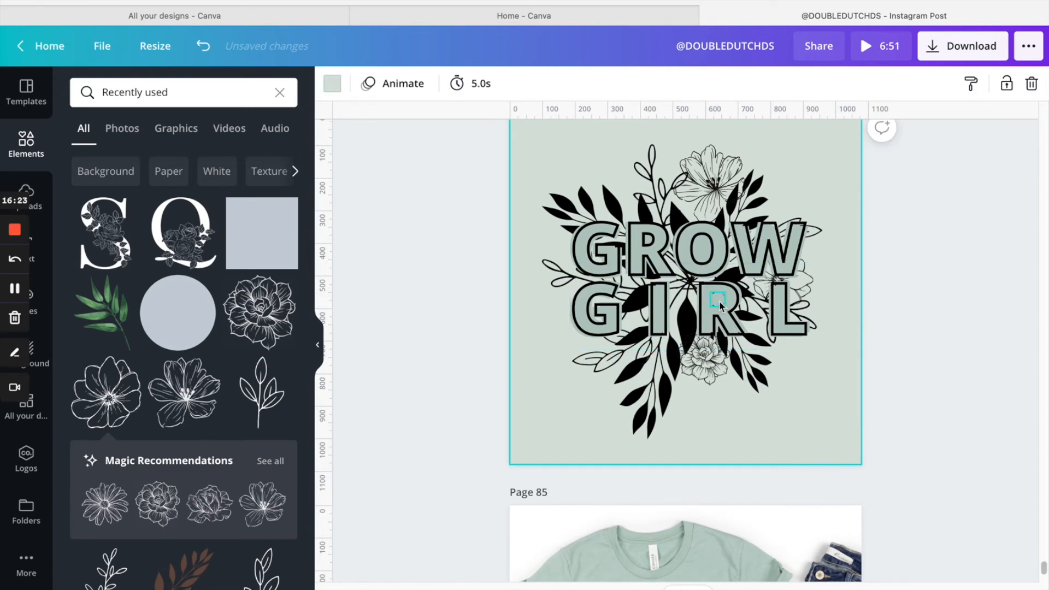
left_click(841, 84)
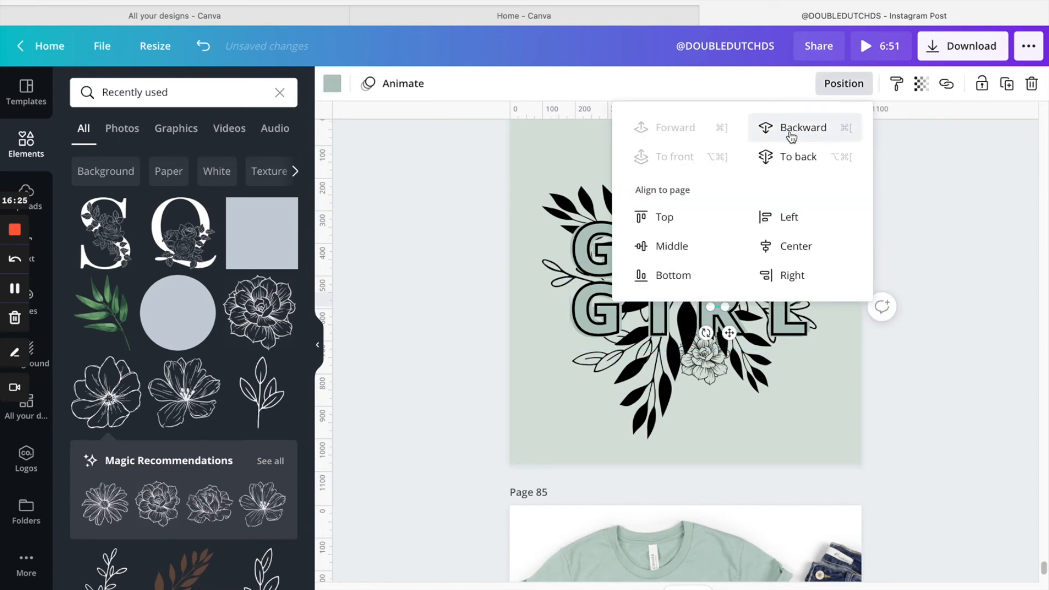
left_click(790, 135)
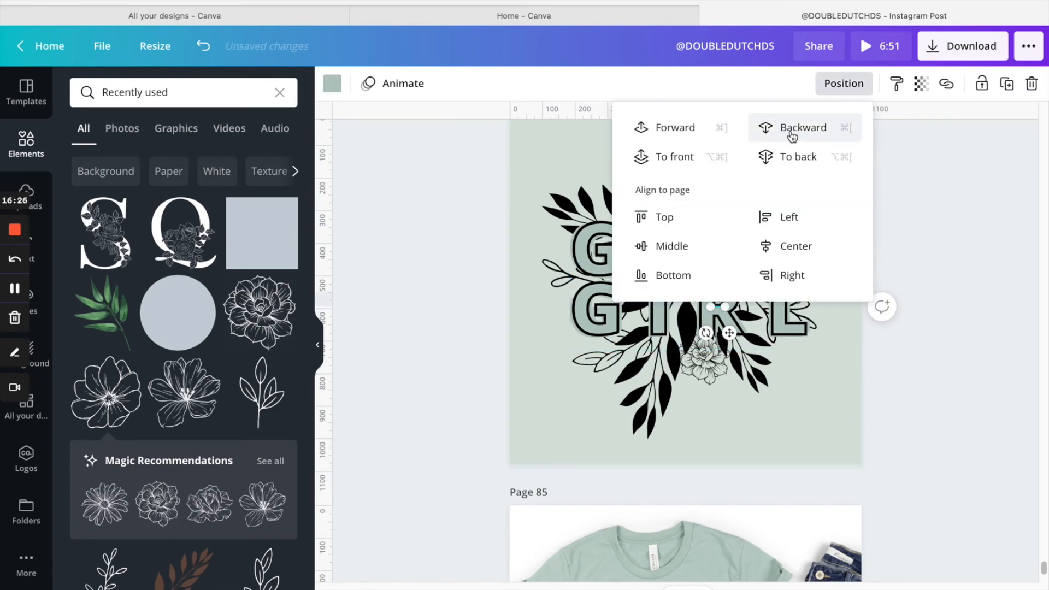
left_click(826, 394)
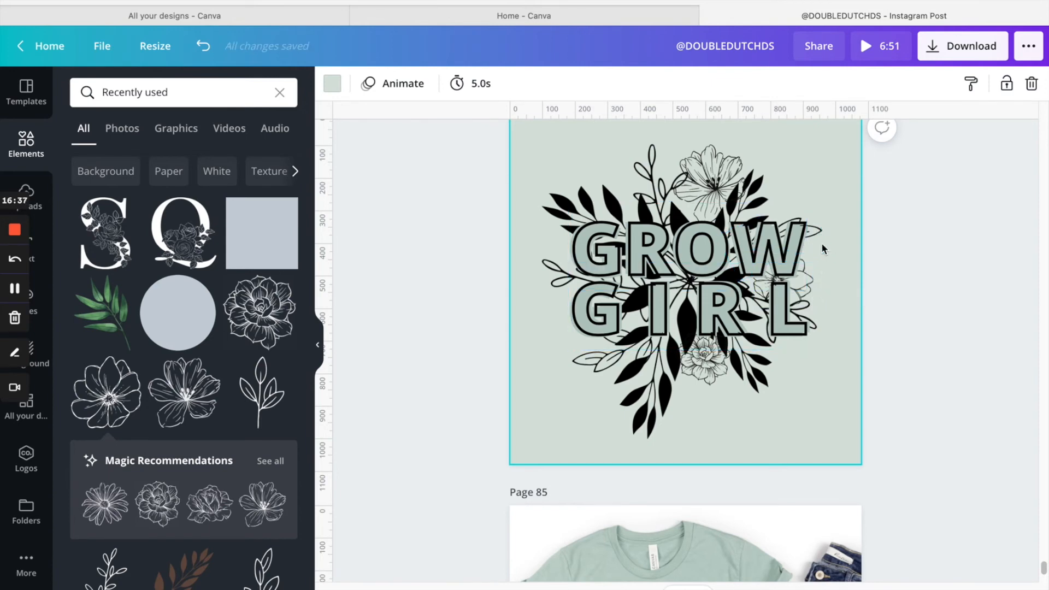
Move the outlined leaf sprig above the W of GROW, making it slightly smaller and tilted more upright.
left_click_drag(823, 227, 819, 219)
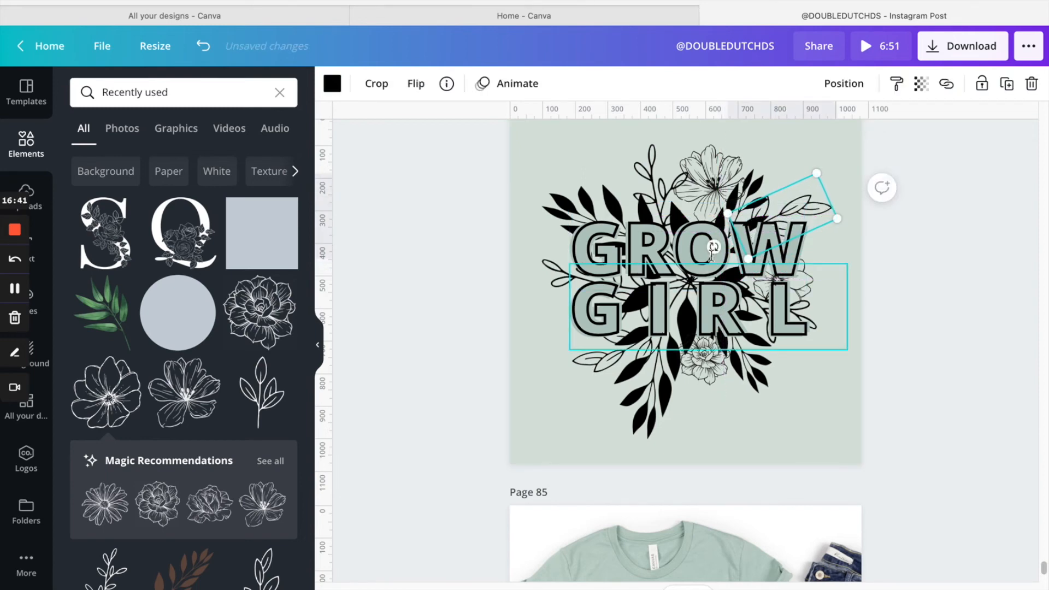
left_click_drag(714, 247, 728, 262)
mouse_move(815, 197)
left_mouse_down()
mouse_move(834, 209)
mouse_move(801, 186)
left_mouse_up()
Shrink the large flower above GROW and place it just above the O.
left_click(713, 178)
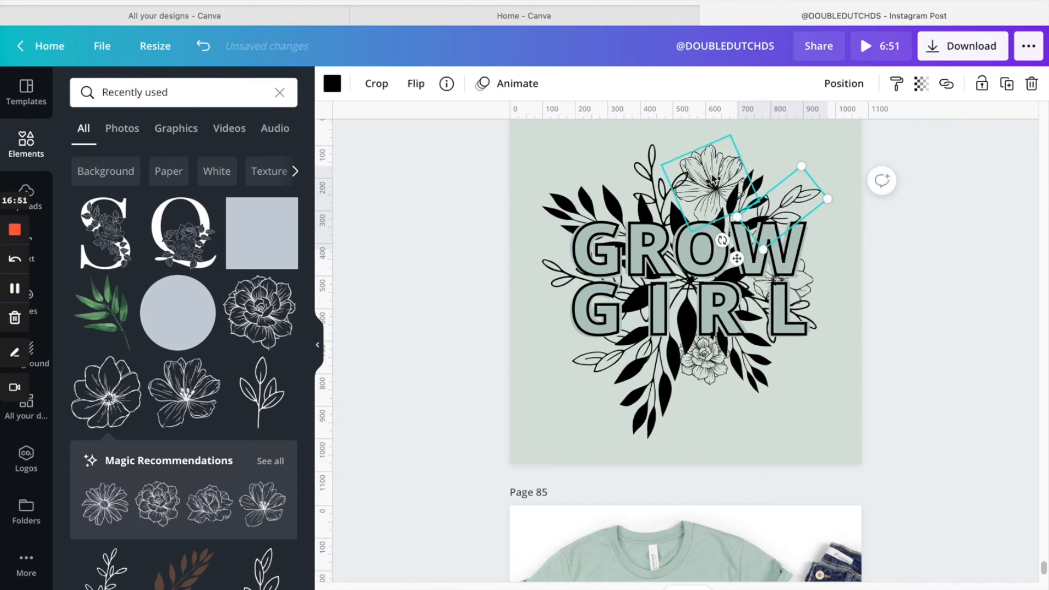
left_click_drag(730, 135, 720, 159)
left_click(707, 210)
left_click(711, 176)
left_click_drag(691, 232, 702, 203)
Scale down the upright outlined sprig above the R of GROW and deselect it.
left_click(658, 164)
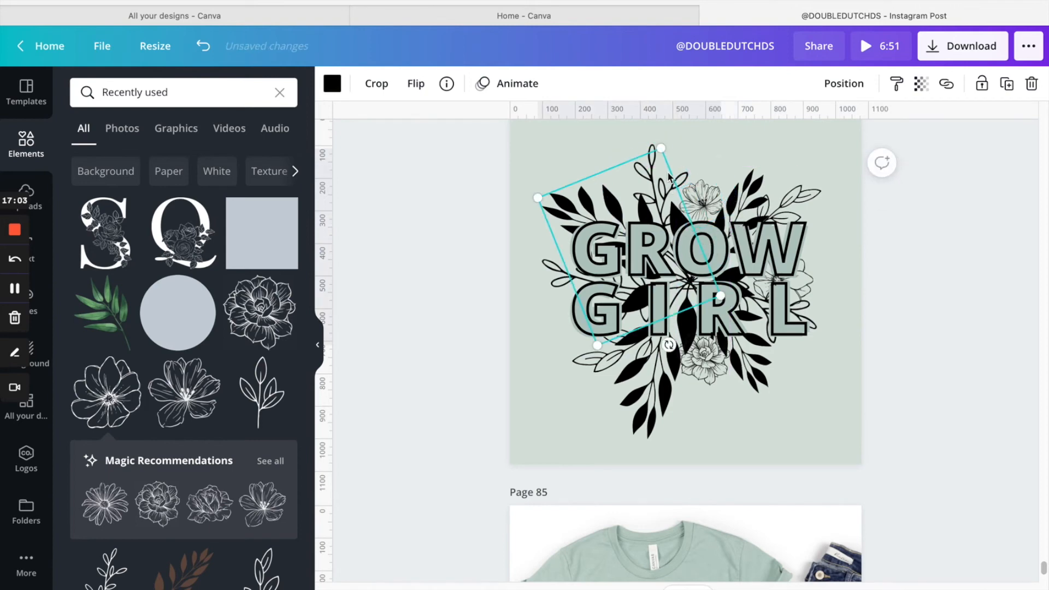
left_click(682, 166)
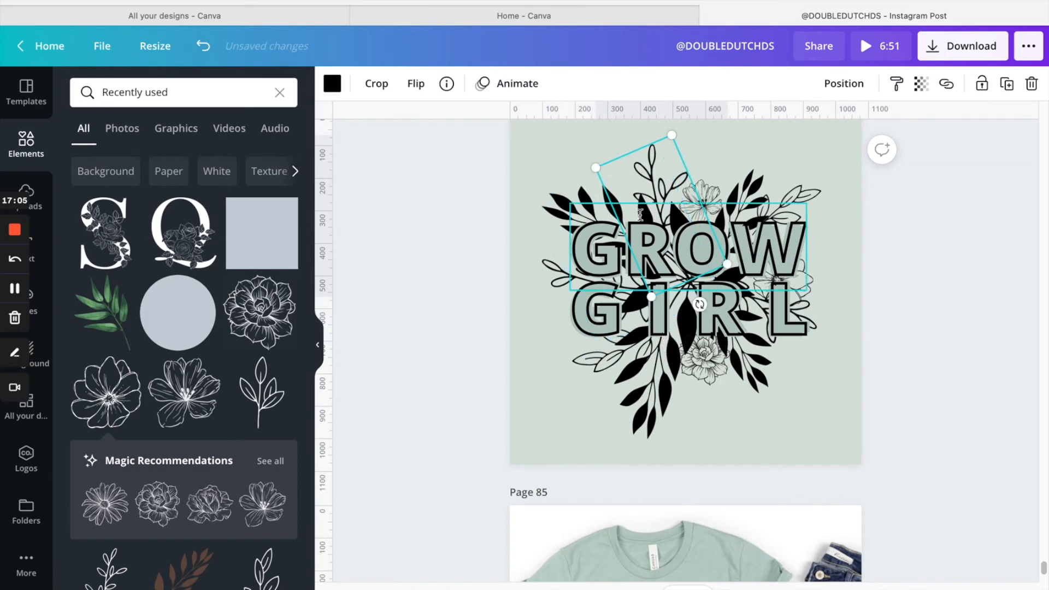
left_click_drag(597, 168, 657, 157)
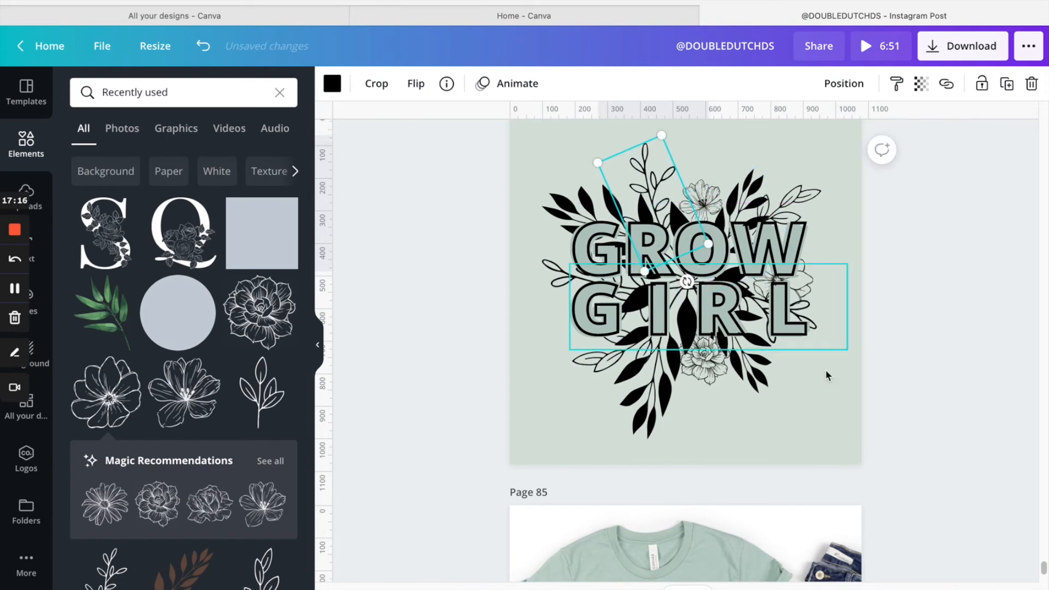
left_click(818, 400)
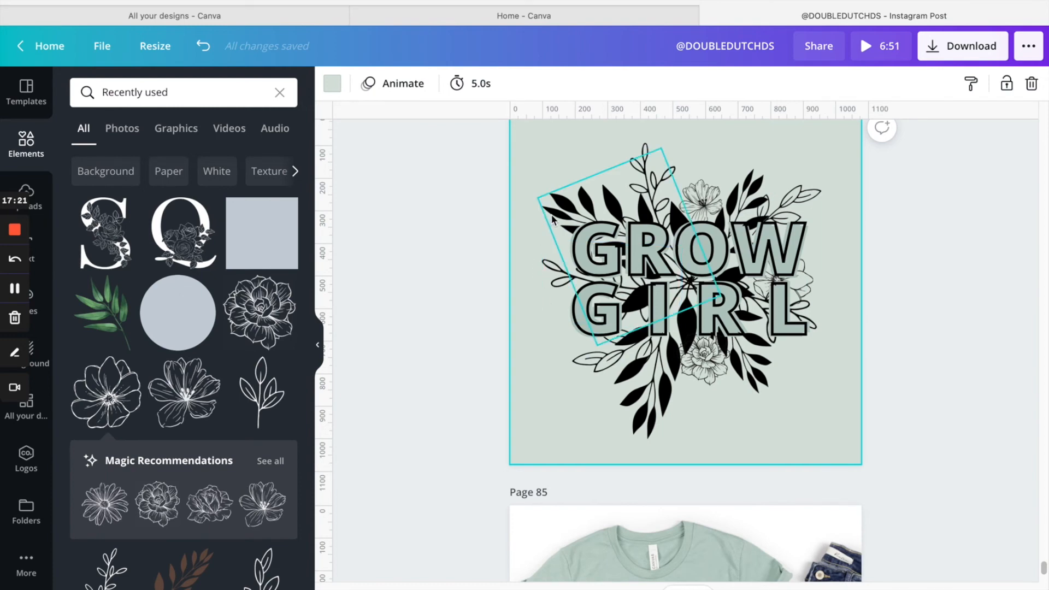
Move the outlined sprigs beside and below the first G of GIRL further outward from the lettering.
left_click_drag(566, 281, 546, 278)
left_click(736, 421)
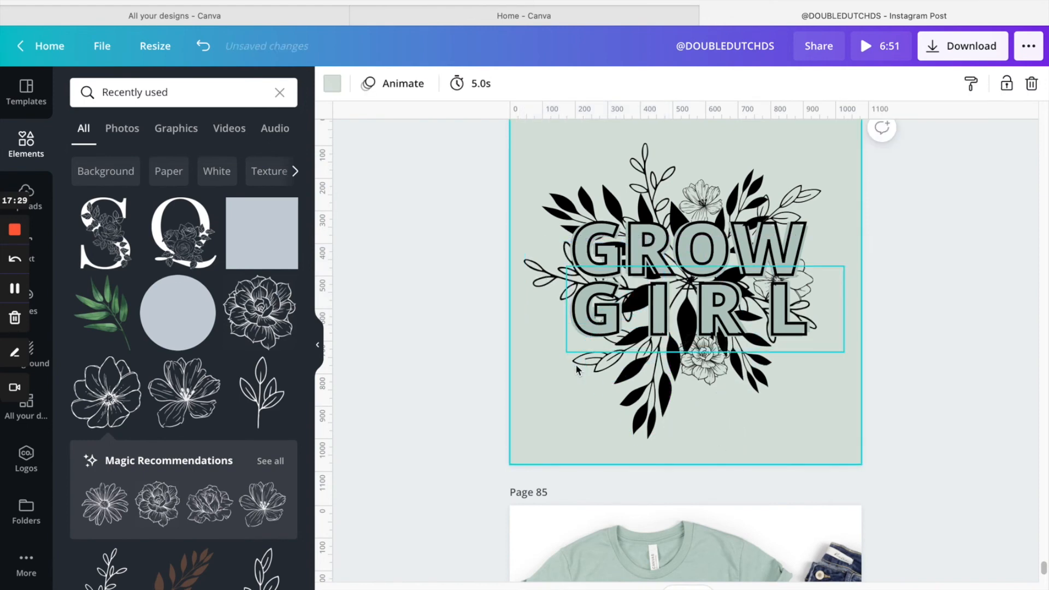
left_click(597, 367)
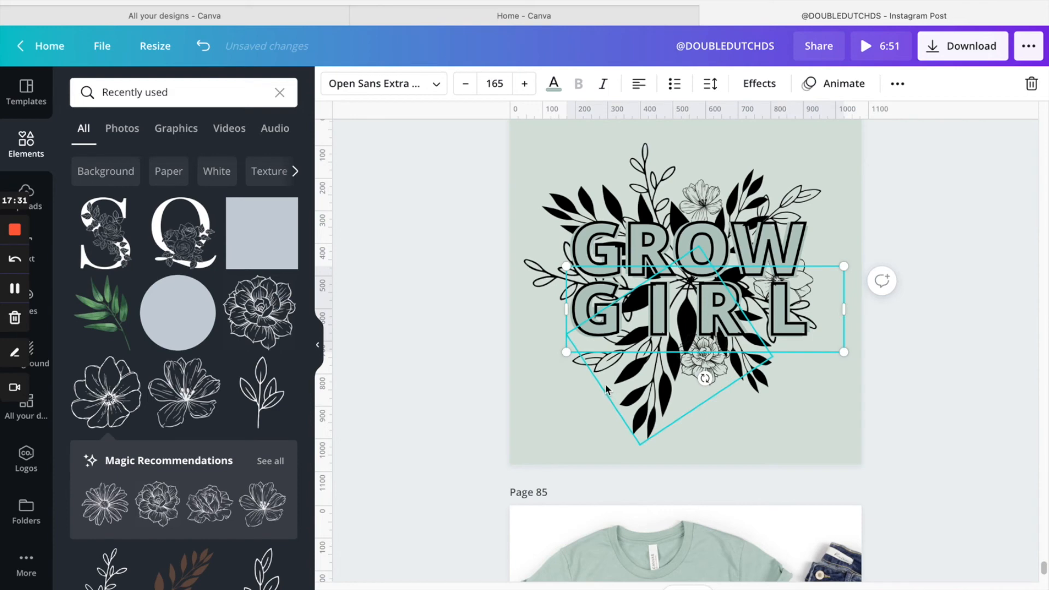
left_click(595, 379)
left_click_drag(594, 381, 588, 371)
left_click(726, 422)
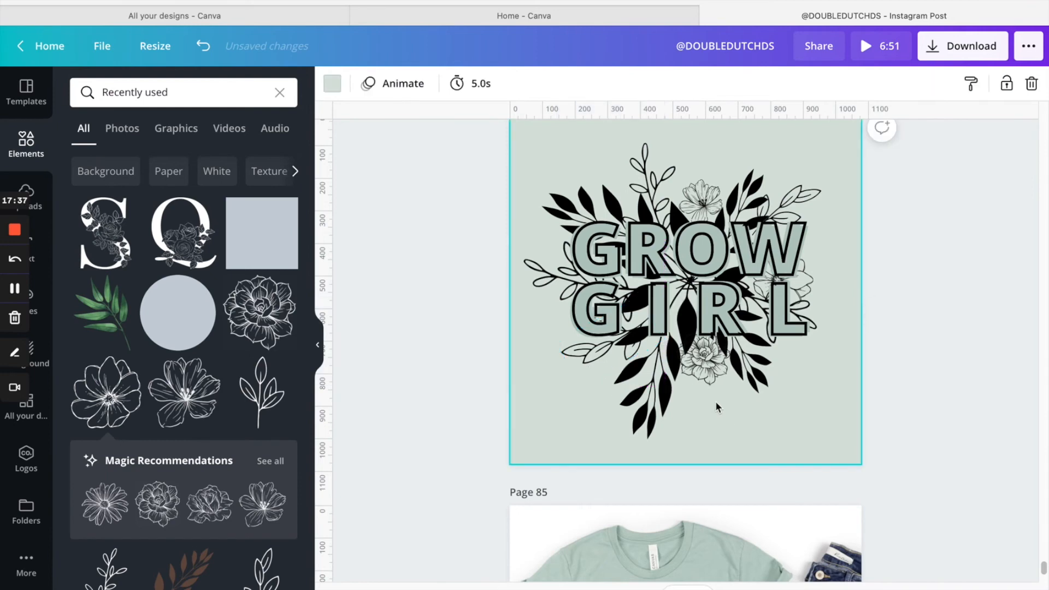
Raise the black leaf branches below GIRL closer to the lettering and reposition the small flower between them.
left_click_drag(708, 385, 710, 381)
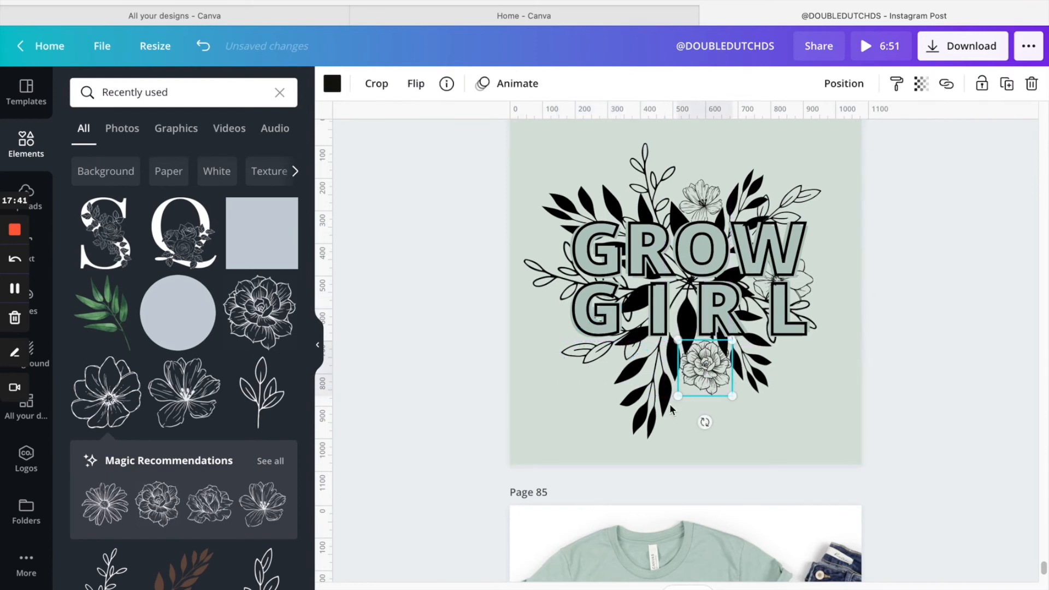
left_click(651, 438)
left_click_drag(646, 443, 656, 384)
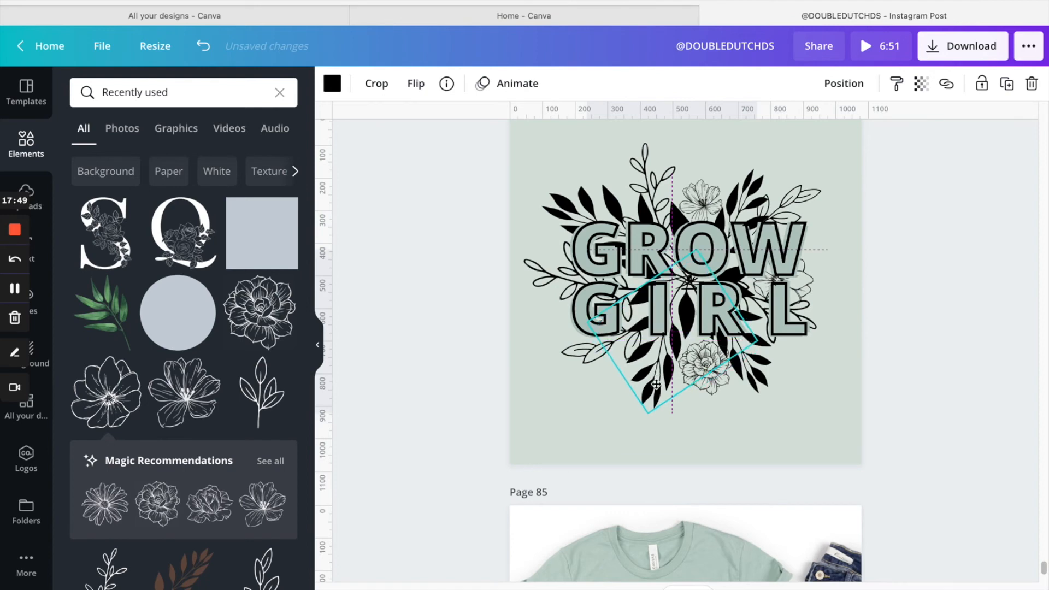
left_click_drag(656, 384, 655, 379)
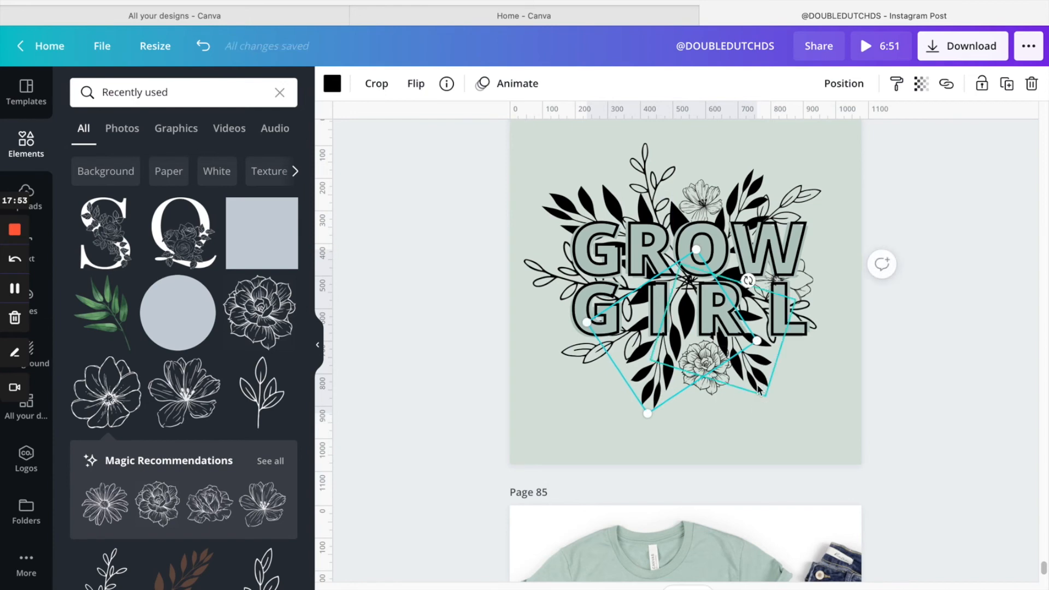
left_click(711, 397)
left_click_drag(713, 392, 752, 367)
left_click(823, 414)
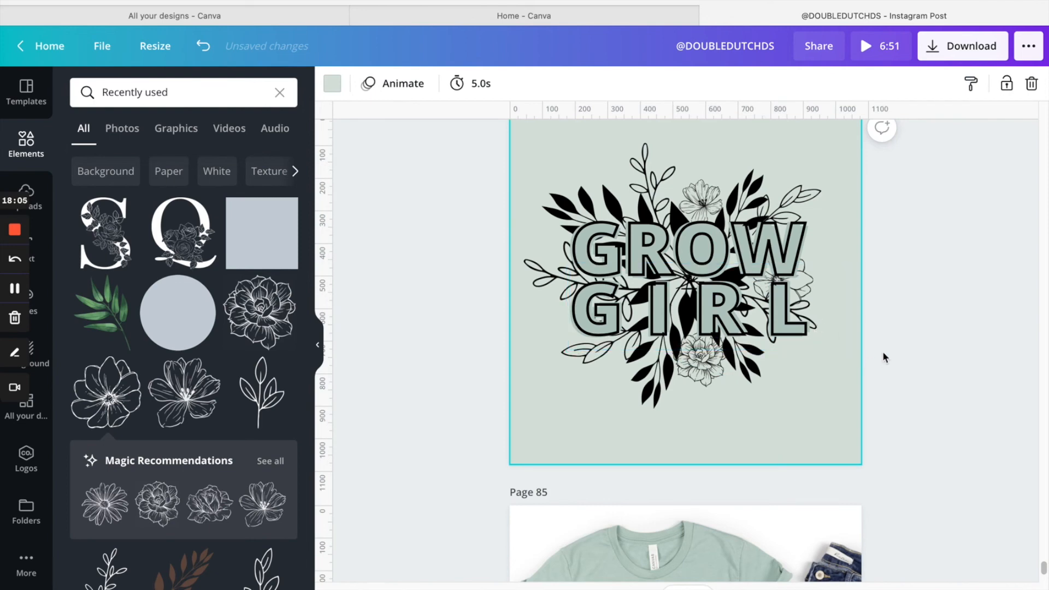
Move the GIRL text layers aside and tilt the outlined sprig beneath the flower near the L downward.
left_click(762, 327)
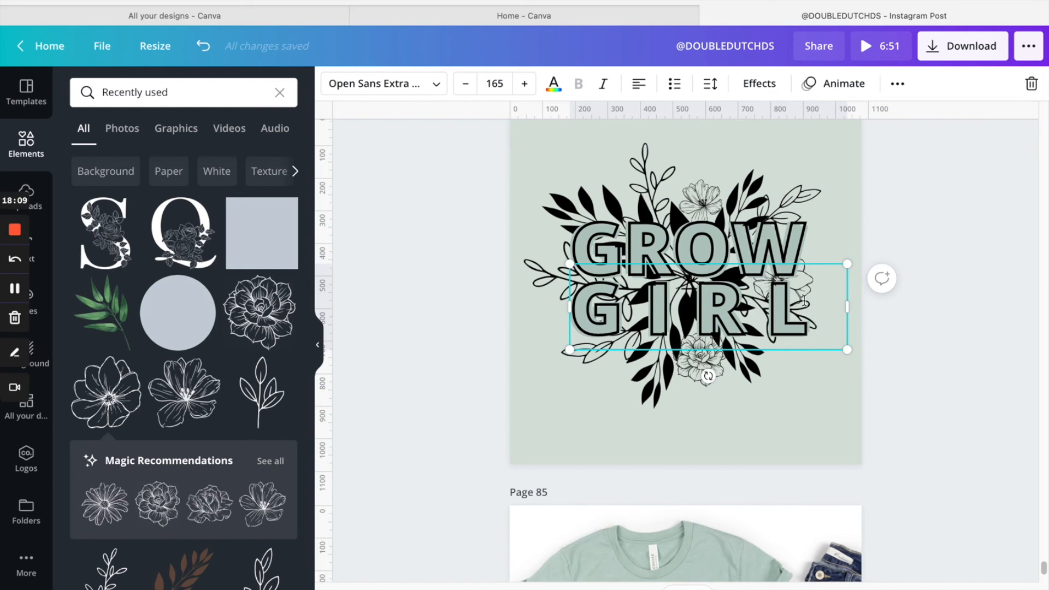
left_click_drag(768, 307, 722, 311)
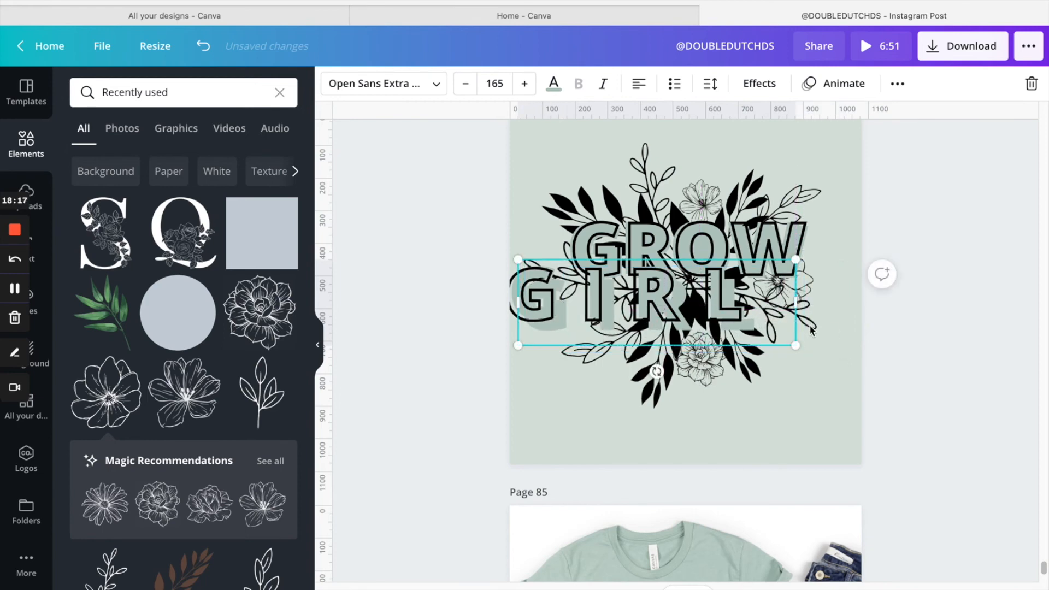
left_click(852, 348)
left_click_drag(814, 334, 810, 337)
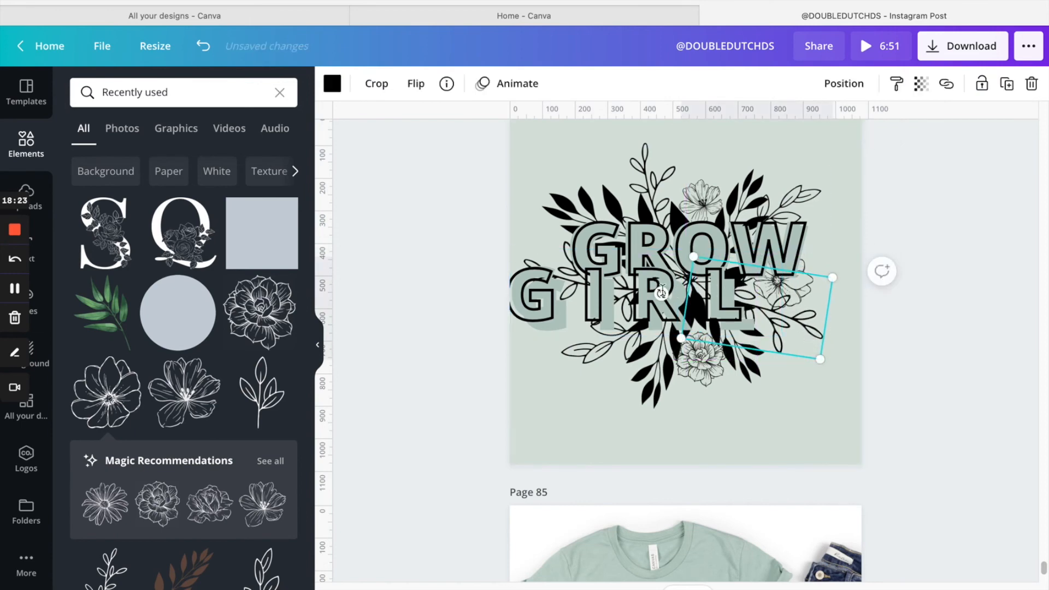
left_click_drag(661, 294, 676, 265)
left_click(838, 402)
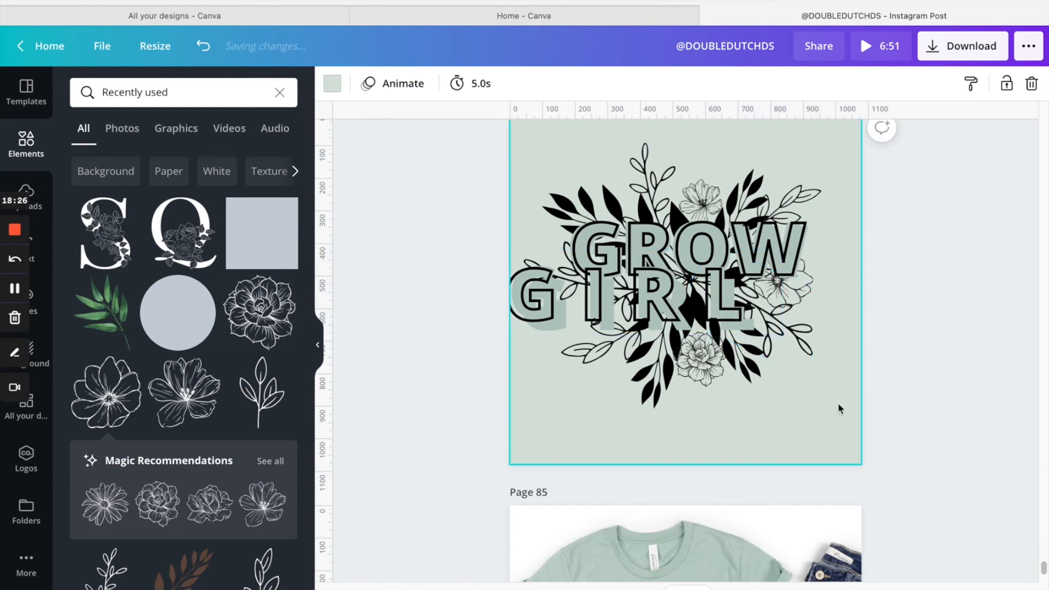
Place the sage GIRL layer back beneath GROW and lay the black-outlined GIRL over it with a slight offset.
left_click(671, 290)
left_click_drag(698, 382, 702, 399)
left_click(741, 317)
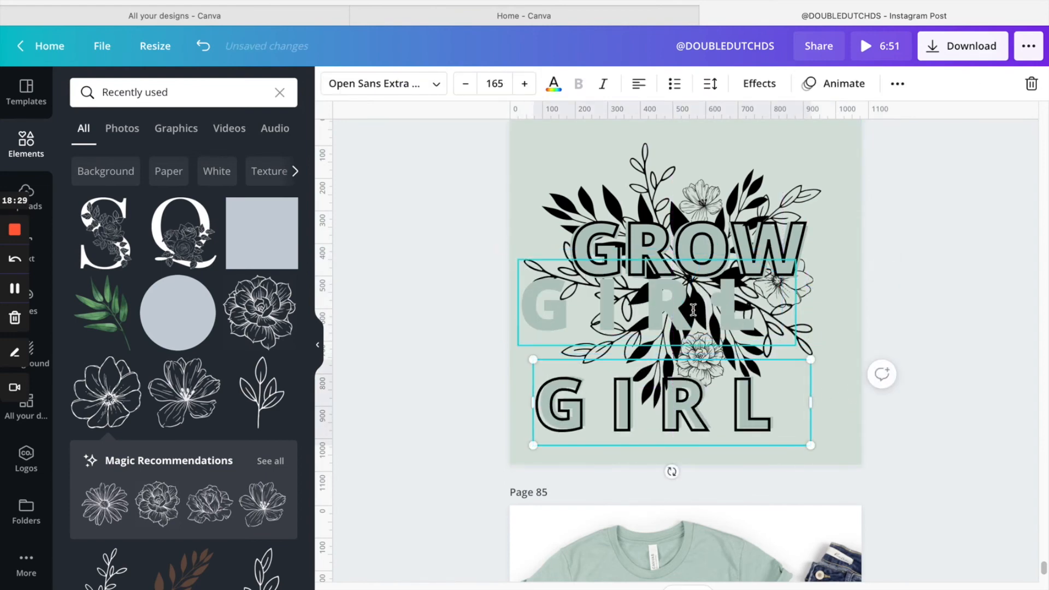
left_click_drag(693, 311, 739, 314)
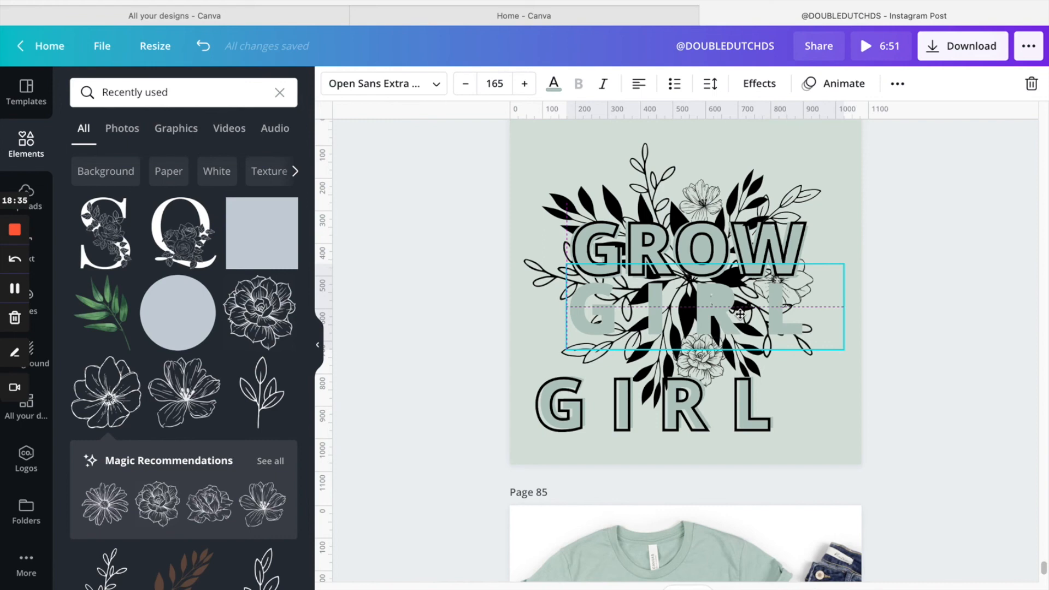
left_click_drag(740, 315, 745, 314)
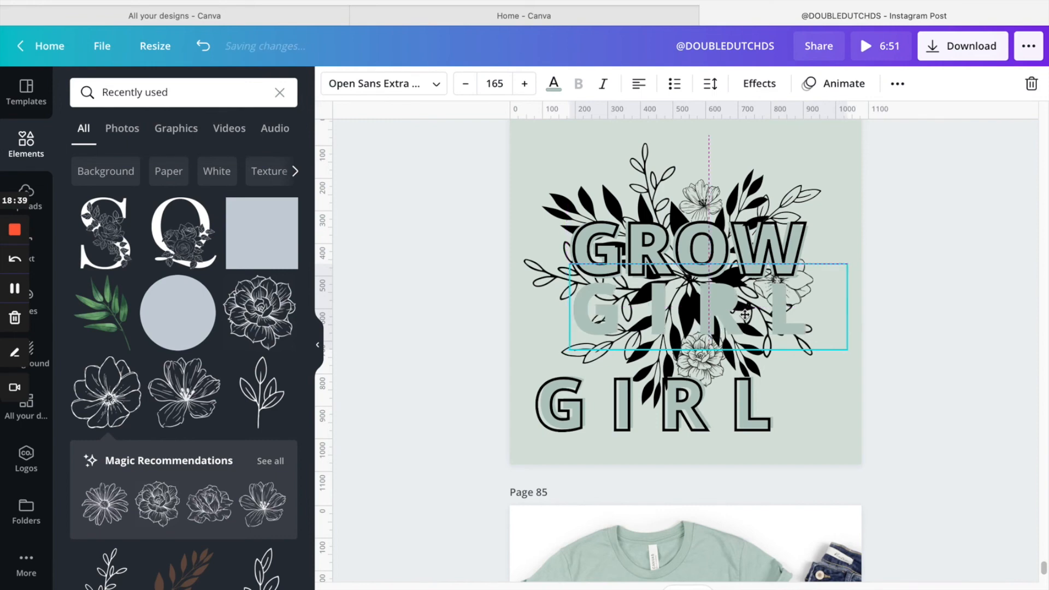
left_click_drag(758, 425, 799, 332)
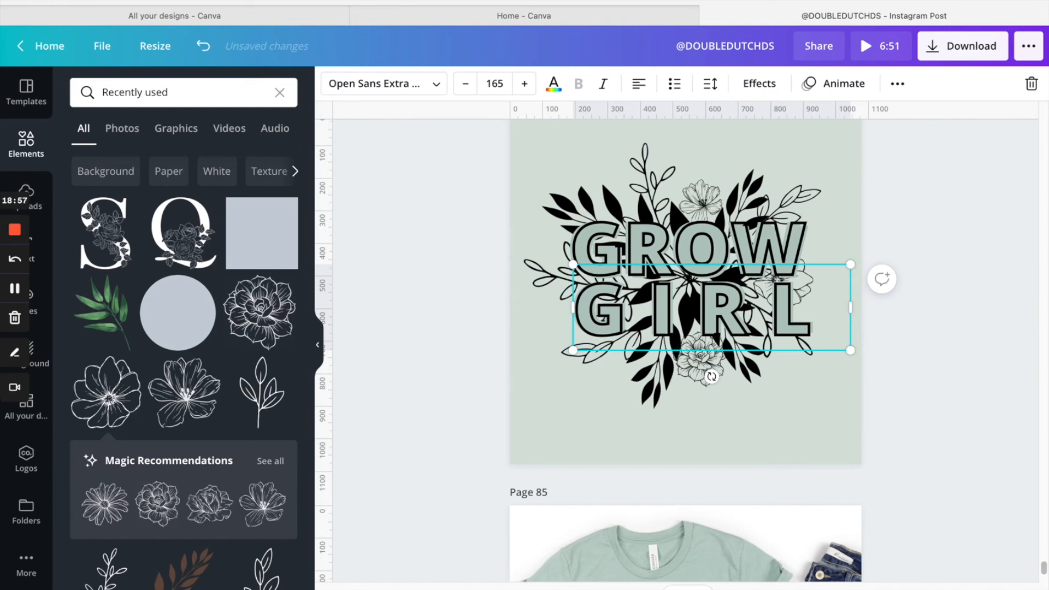
left_click(798, 420)
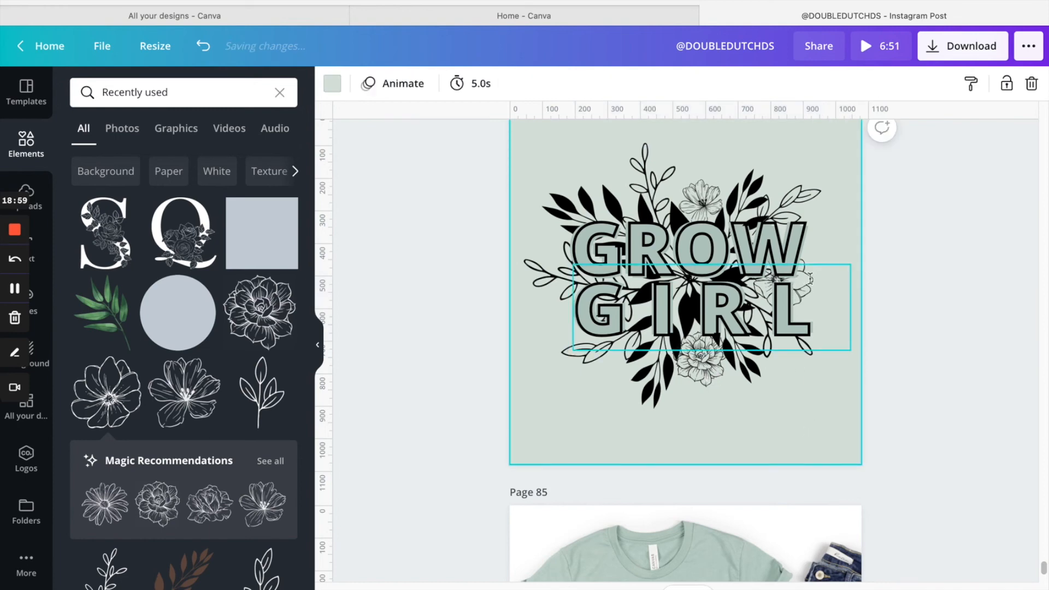
Move the flower between the W and L outward so it extends past the edge of the lettering.
left_click_drag(811, 255, 830, 248)
left_click(805, 425)
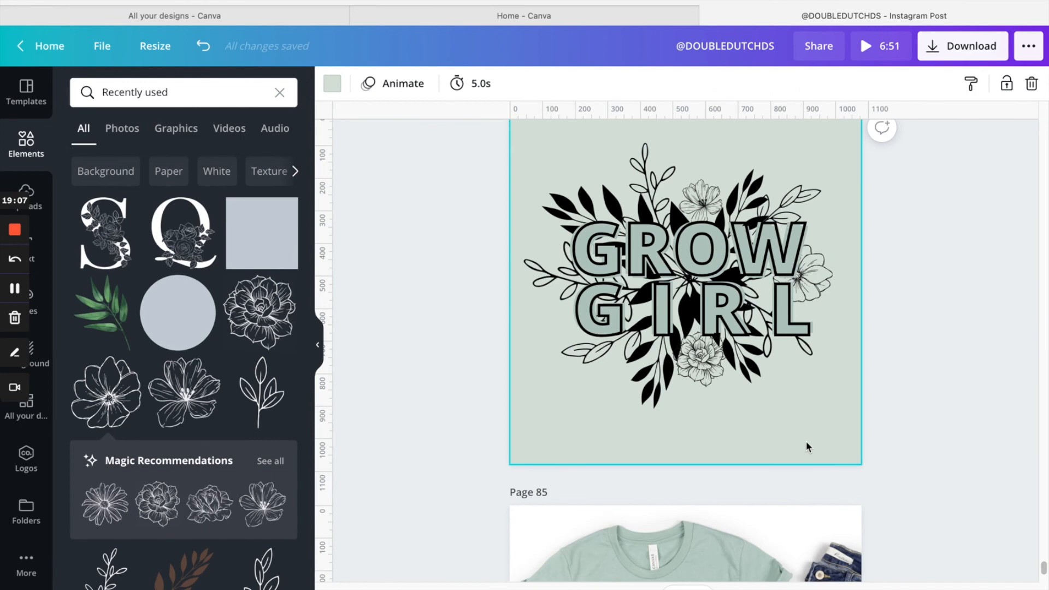
Enlarge the flower above the O of GROW, tuck it partly behind the lettering and raise the small flower below GIRL.
left_click(711, 176)
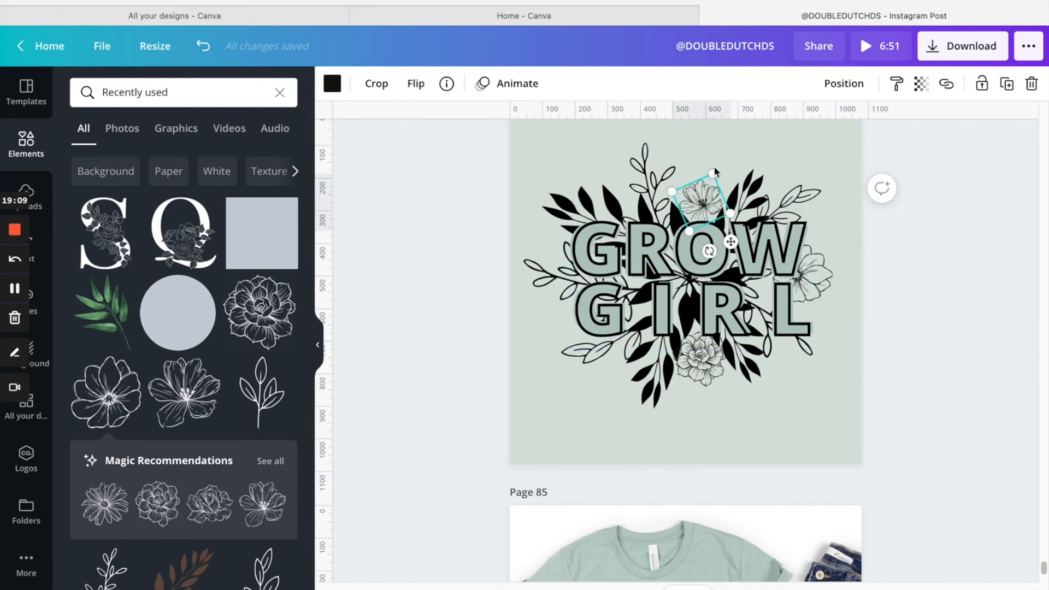
left_click_drag(715, 174, 723, 148)
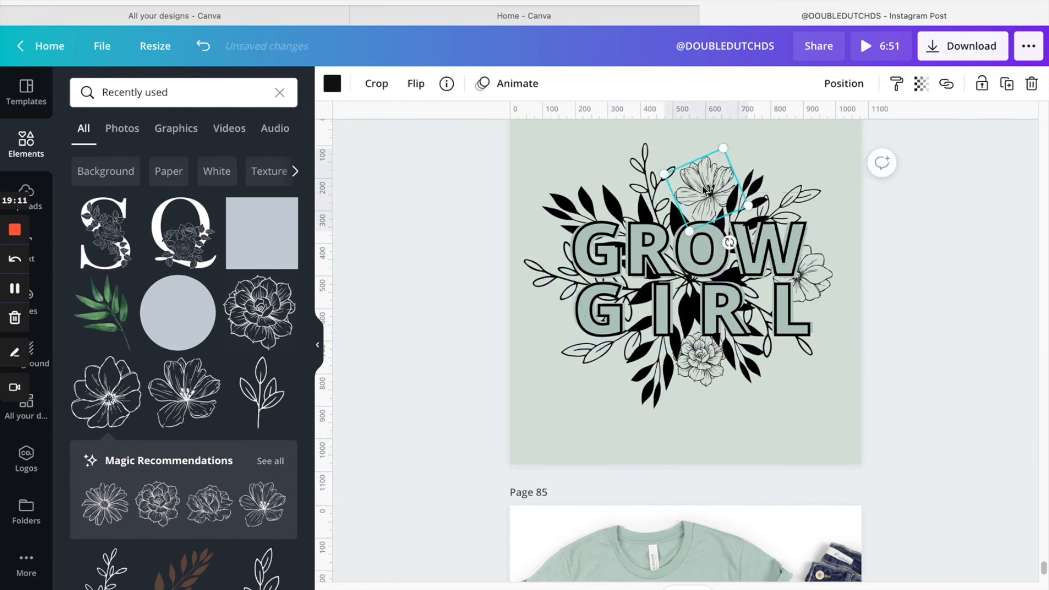
mouse_move(700, 199)
left_mouse_down()
mouse_move(690, 203)
mouse_move(694, 196)
left_mouse_up()
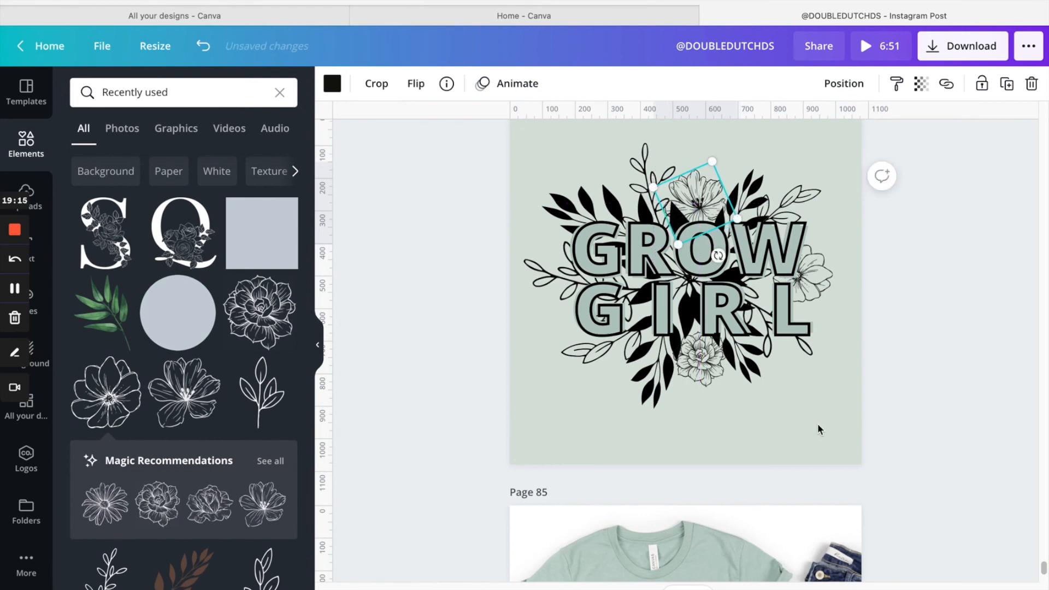
left_click(817, 424)
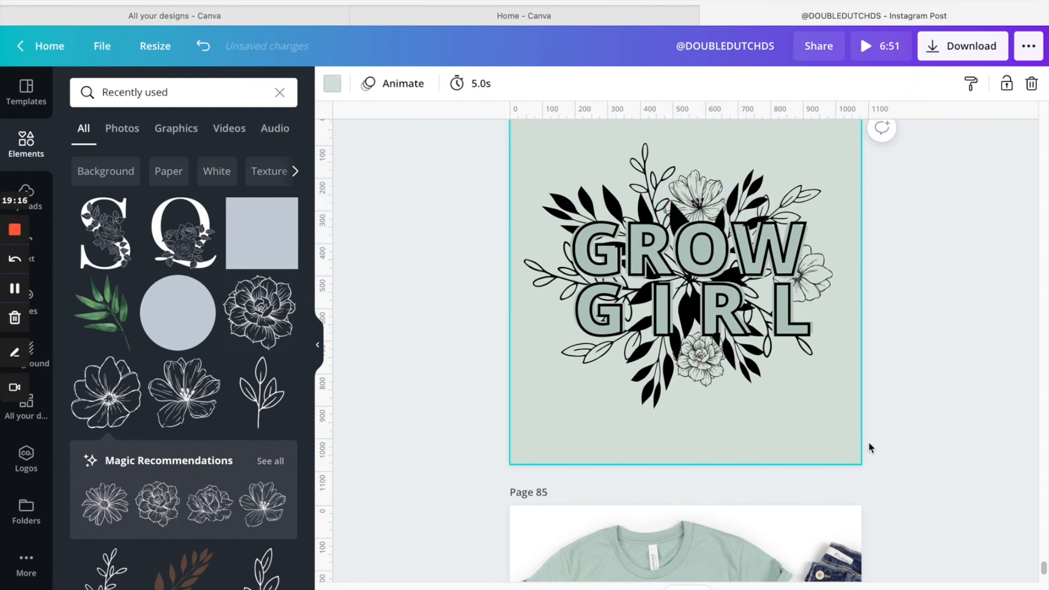
left_click_drag(707, 377, 706, 365)
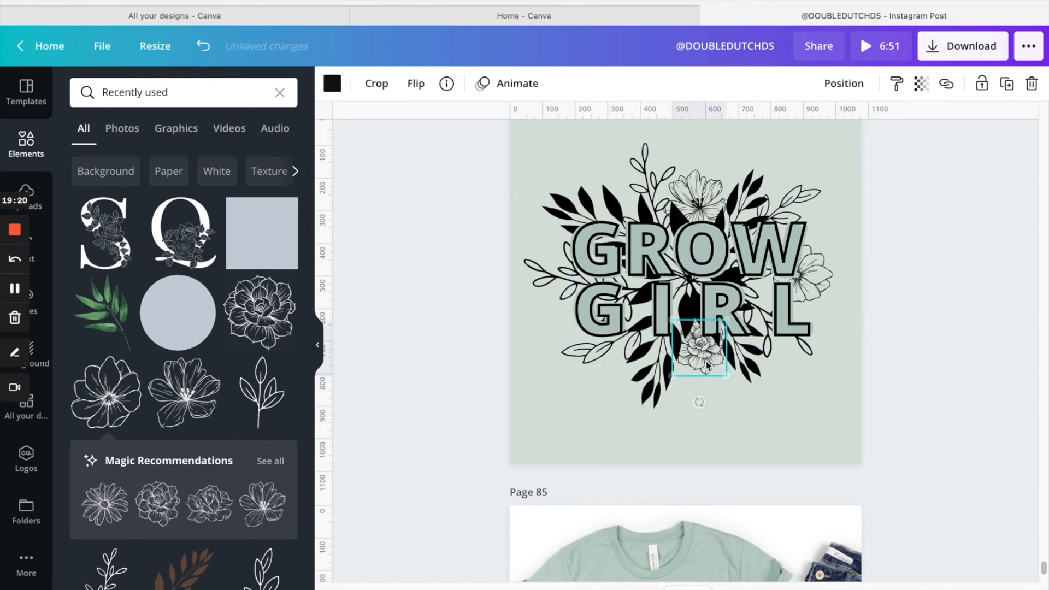
left_click(828, 445)
Group all the botanical elements and GROW GIRL text layers on page 84.
left_click_drag(881, 462, 545, 175)
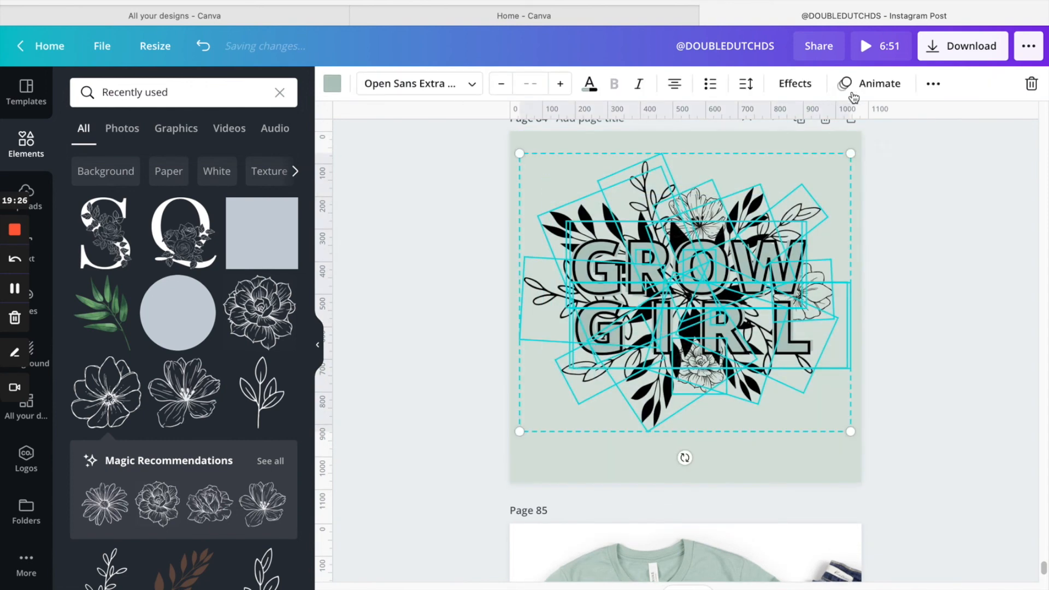
left_click(934, 87)
left_click(720, 120)
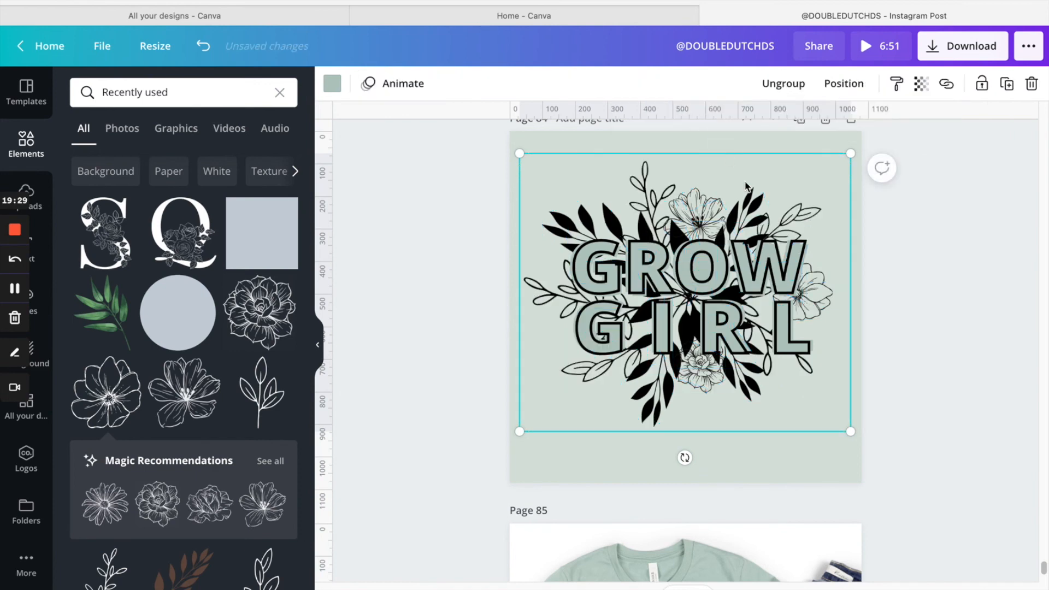
Copy the grouped GROW GIRL design and paste it onto the T-shirt mockup on page 85.
right_click(773, 312)
left_click(835, 331)
scroll(710, 285, "down", 6)
right_click(688, 320)
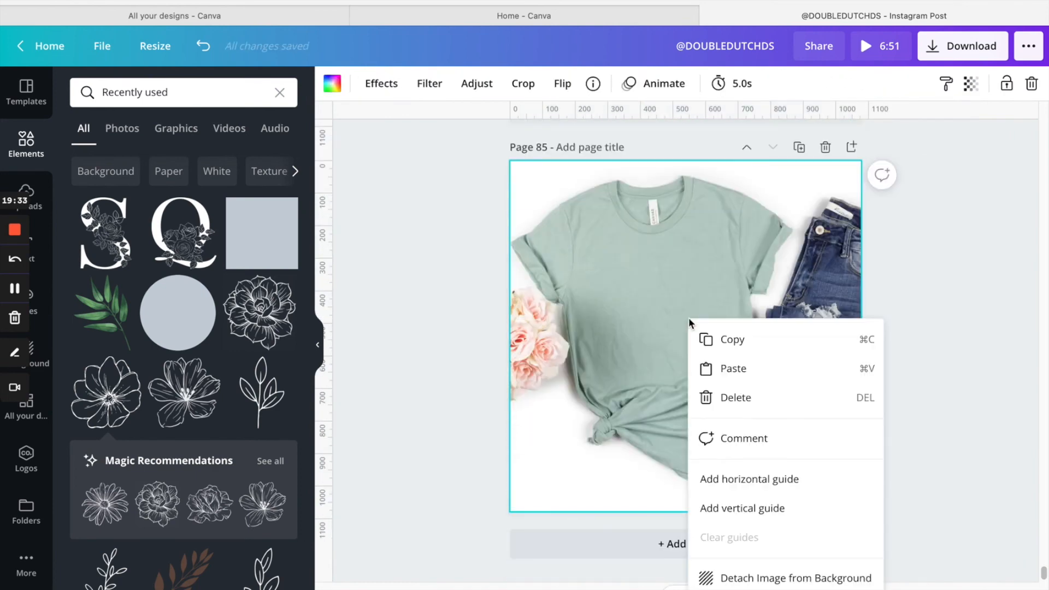
left_click(747, 375)
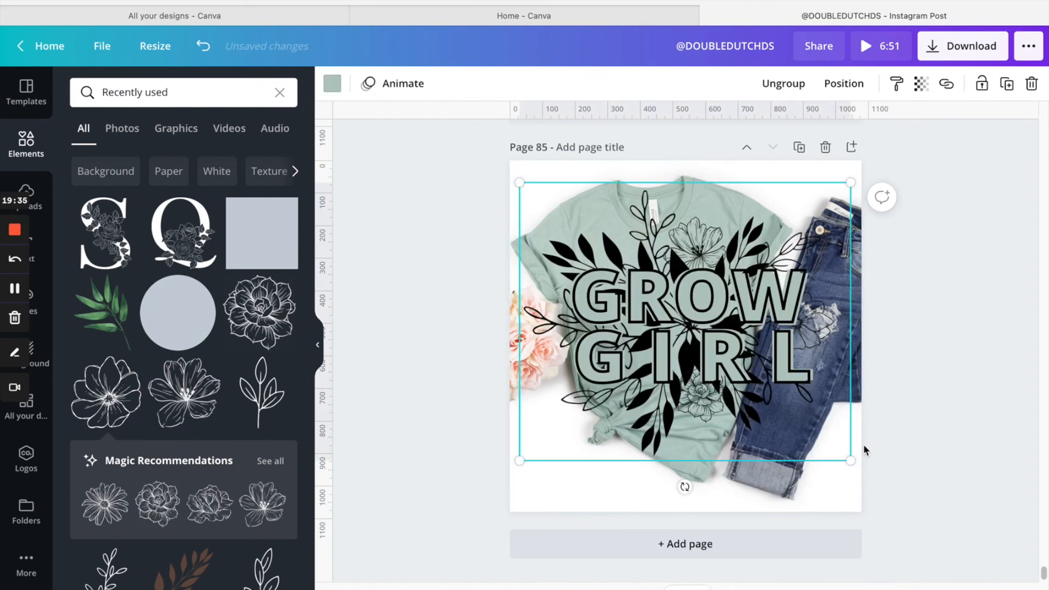
Shrink the pasted design to fit the shirt's chest, tilt it slightly counterclockwise to match the shirt and deselect it.
left_click_drag(851, 461, 656, 307)
left_click_drag(617, 276, 650, 288)
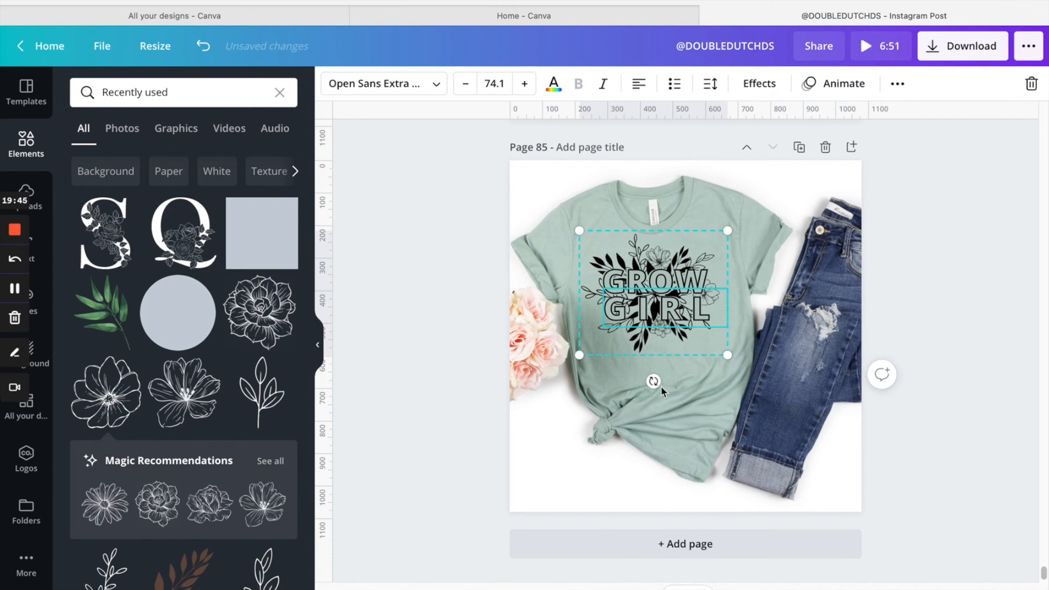
left_click_drag(660, 385, 672, 384)
mouse_move(656, 305)
left_mouse_down()
mouse_move(659, 297)
mouse_move(655, 305)
left_mouse_up()
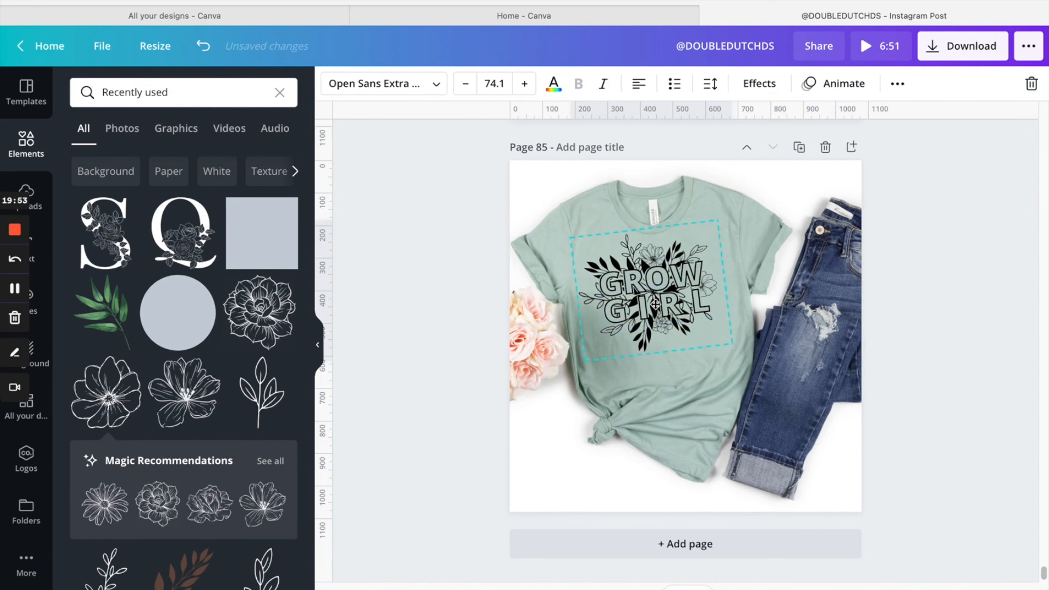
left_click(775, 415)
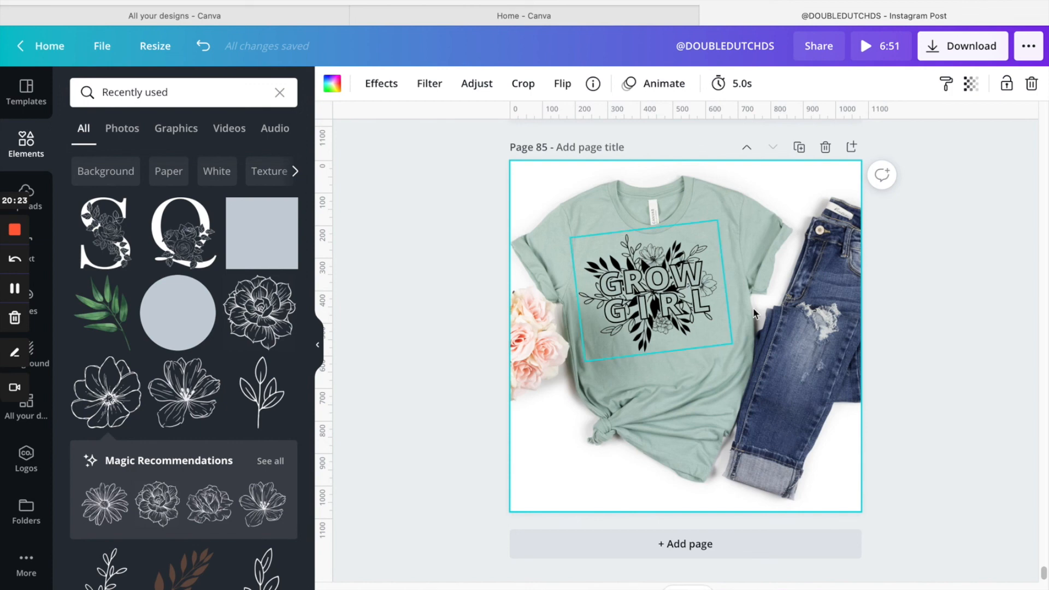
Examine the shirt mockup on page 85 up close and compare it with the design on page 84.
scroll(918, 476, "up", 5)
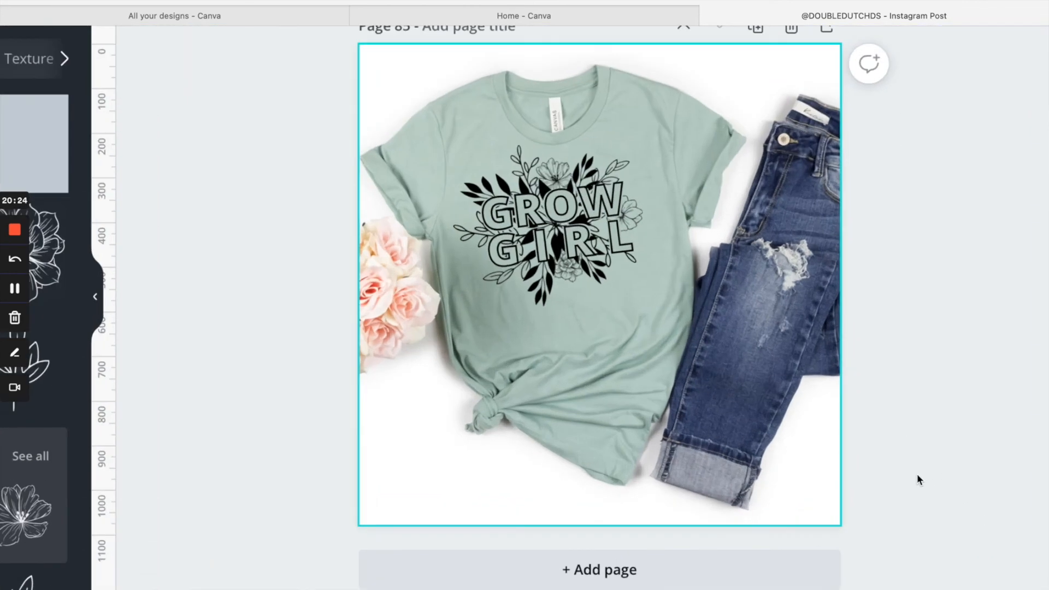
scroll(919, 477, "up", 3)
scroll(920, 481, "down", 1)
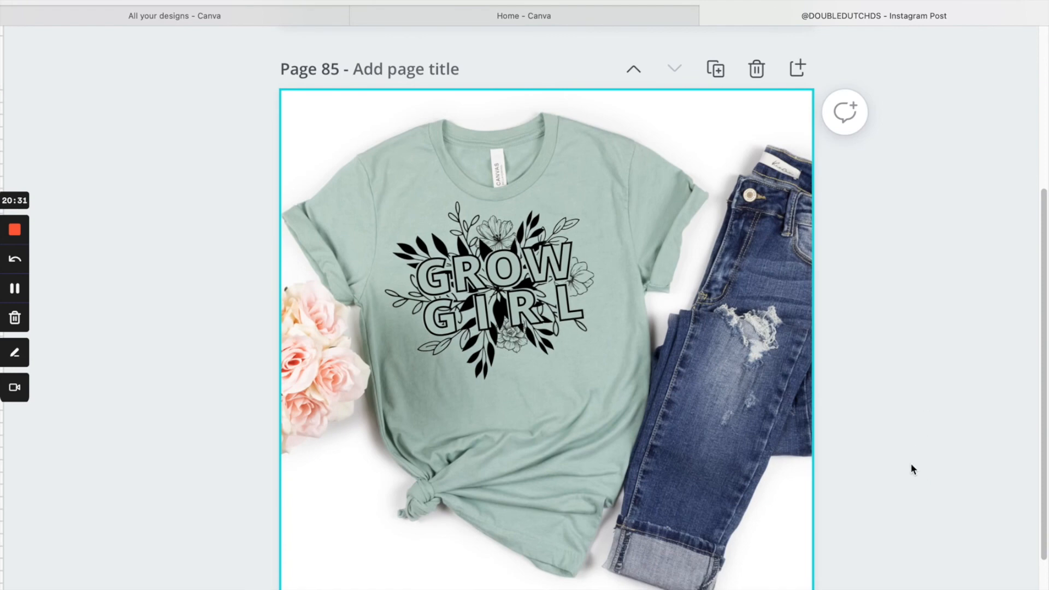
scroll(918, 476, "down", 5)
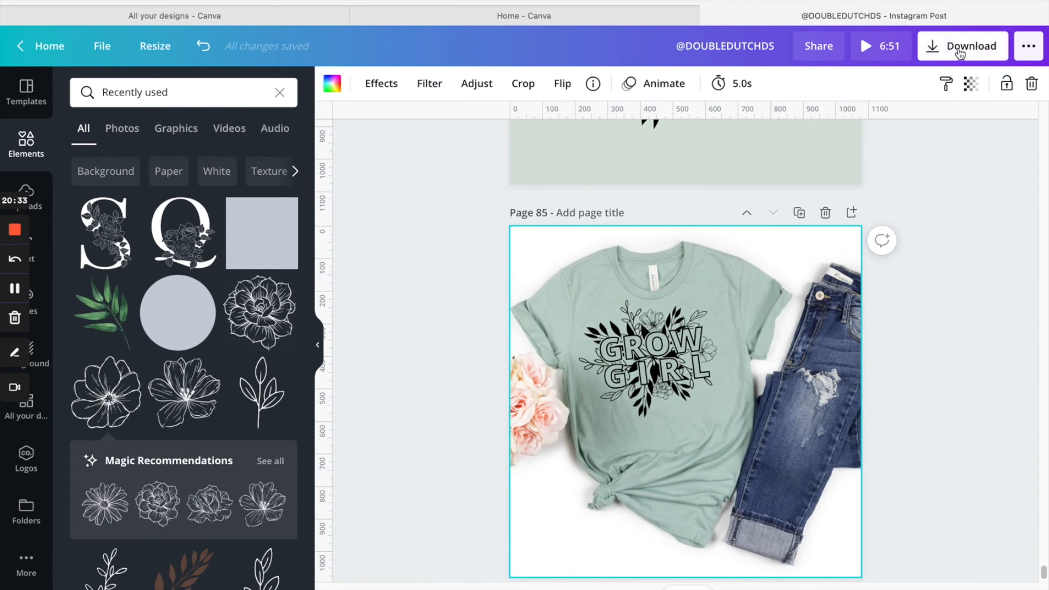
scroll(817, 305, "up", 2)
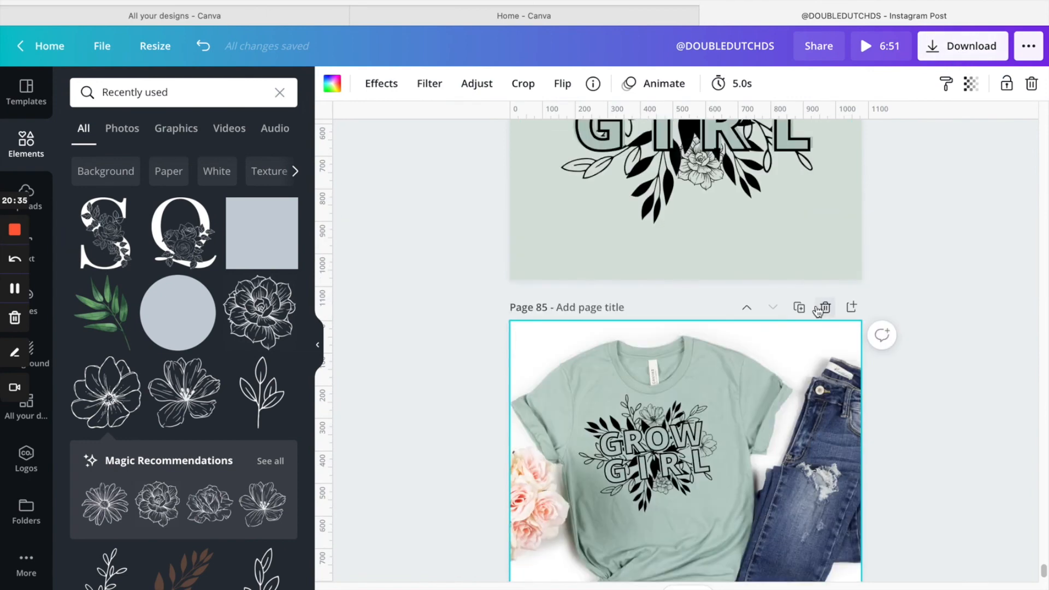
scroll(825, 264, "up", 3)
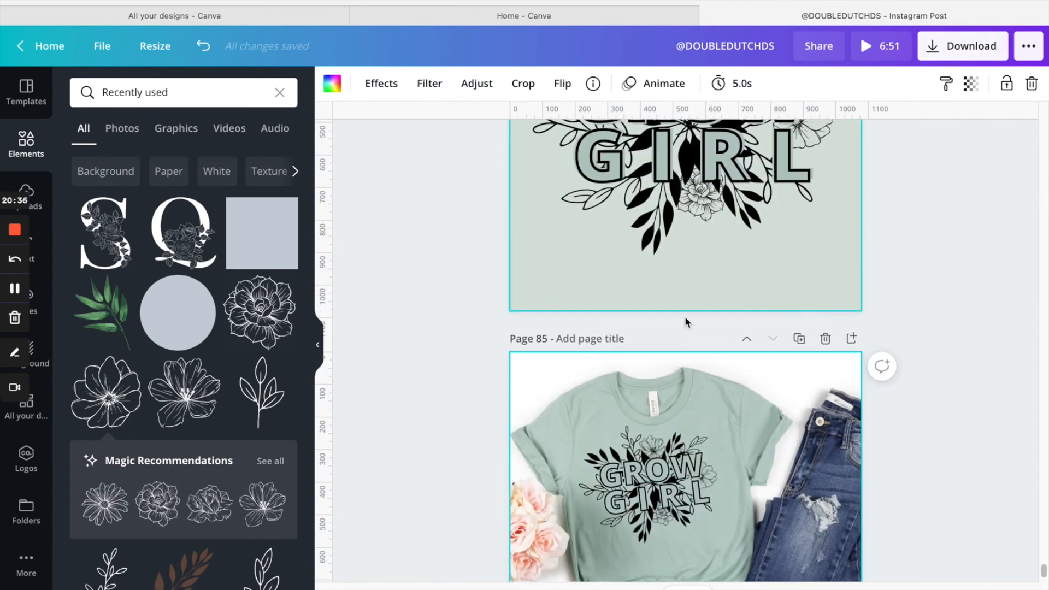
scroll(680, 331, "up", 2)
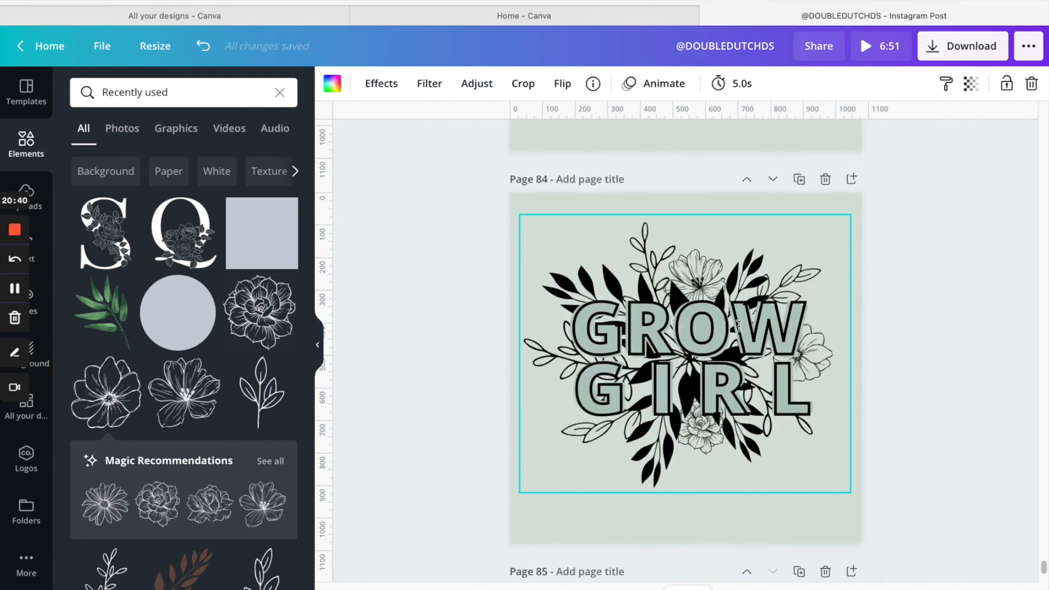
Review the download settings with the PNG file type, close them without downloading and return to the mockup on page 85.
left_click(946, 54)
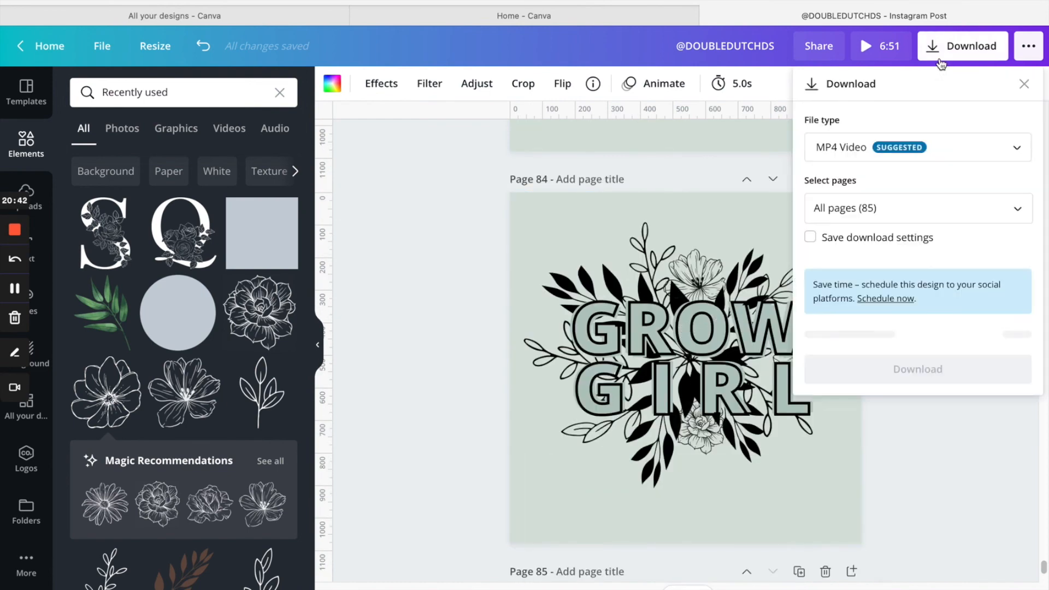
left_click(847, 154)
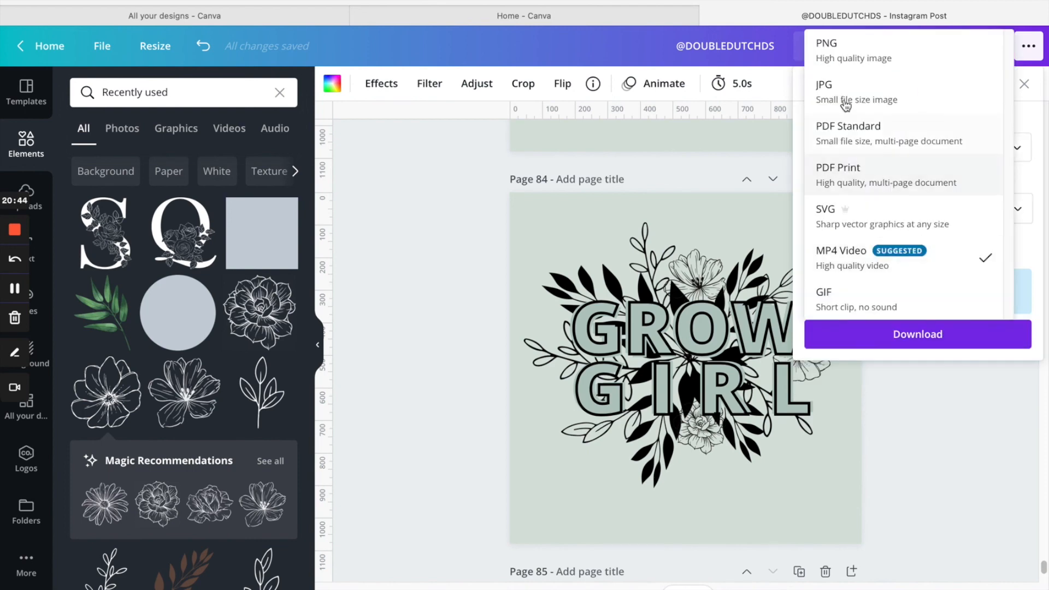
left_click(840, 55)
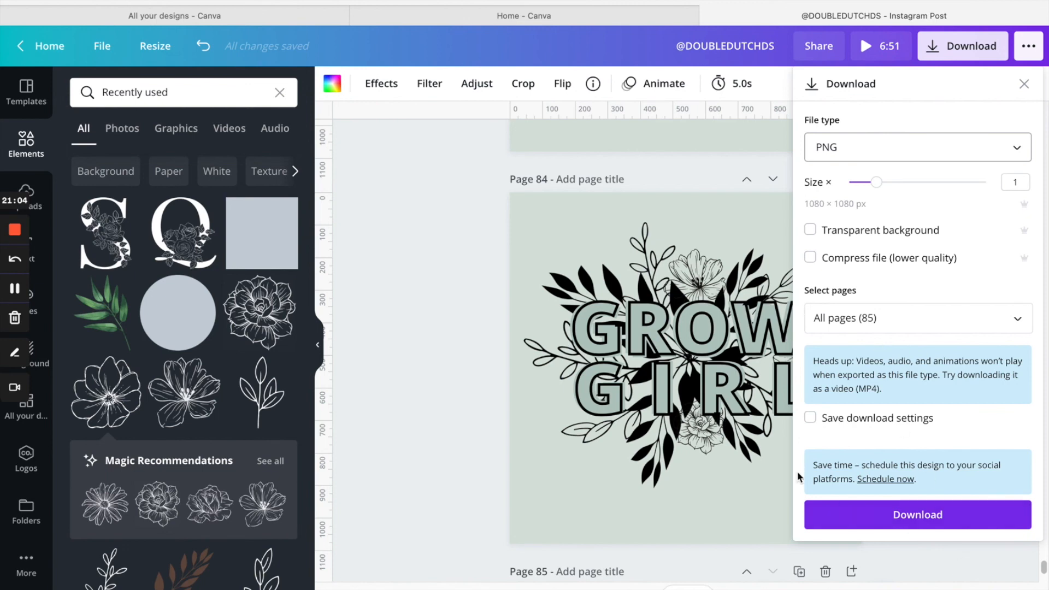
left_click(557, 506)
scroll(558, 506, "down", 8)
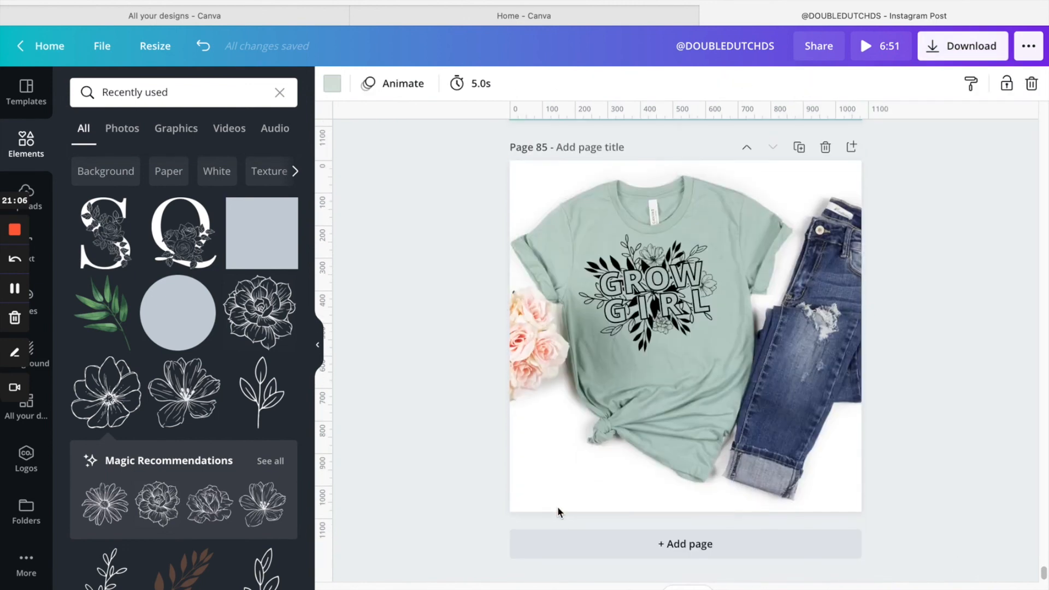